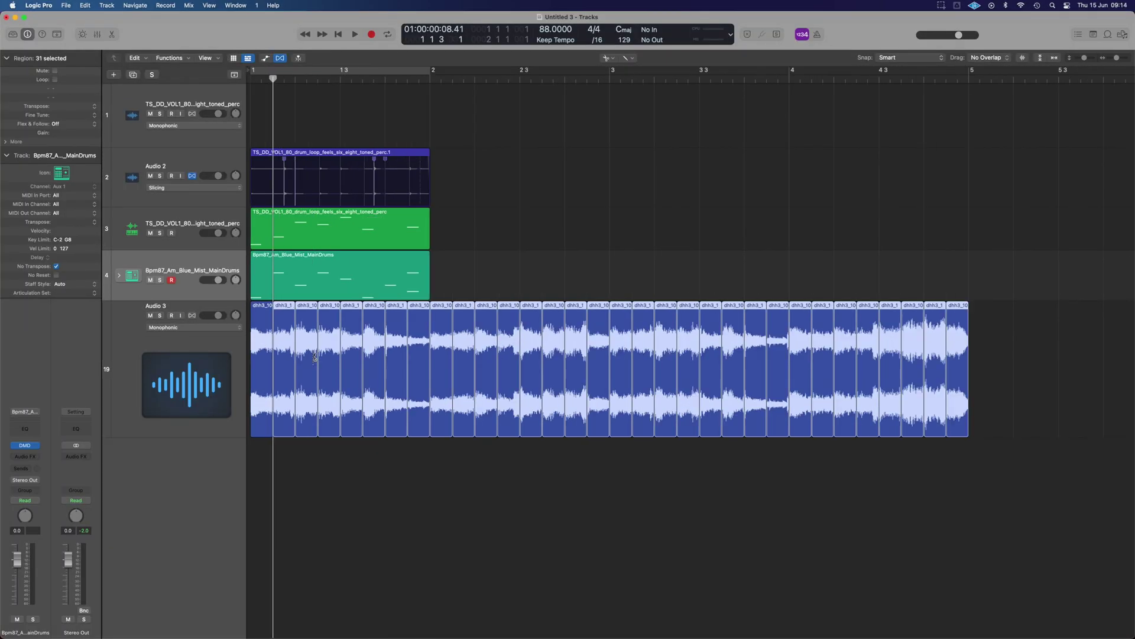
pyautogui.click(615, 343)
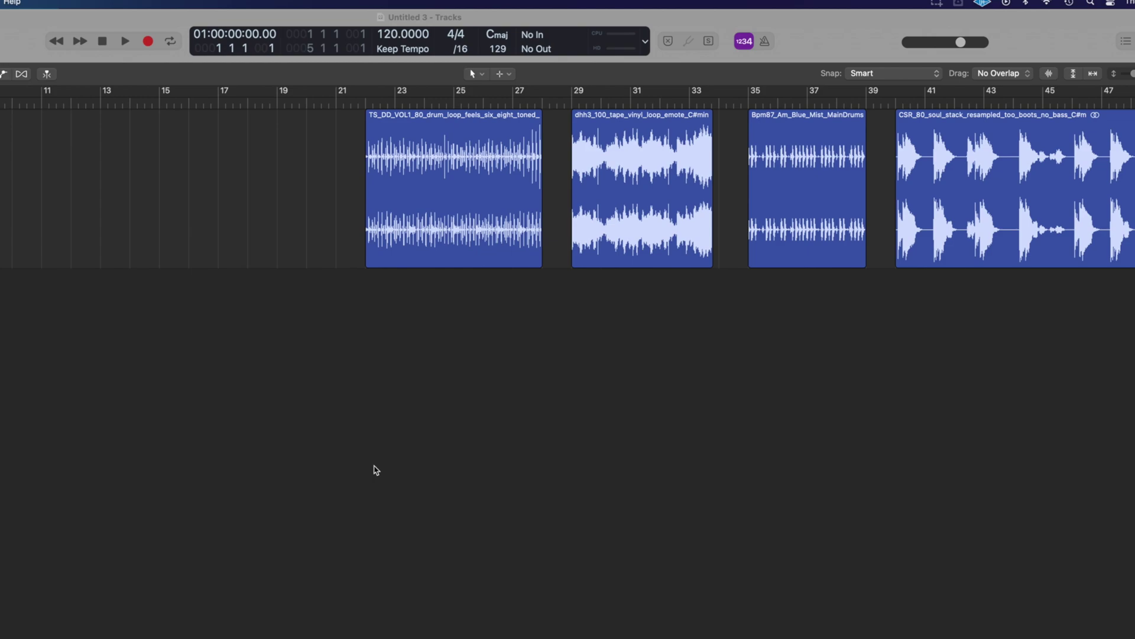
# - Set the project tempo to 88 BPM and close the Preferences window
pyautogui.hscroll(5, 376, 470)
pyautogui.hscroll(5, 376, 470)
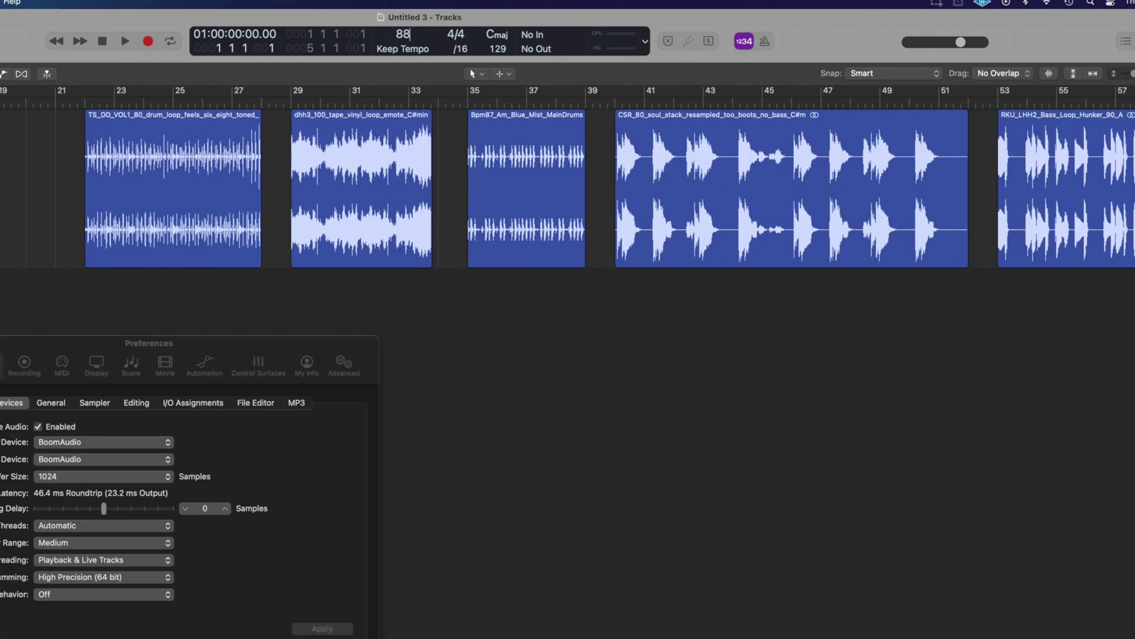
pyautogui.press('Return')
pyautogui.press('super+w')
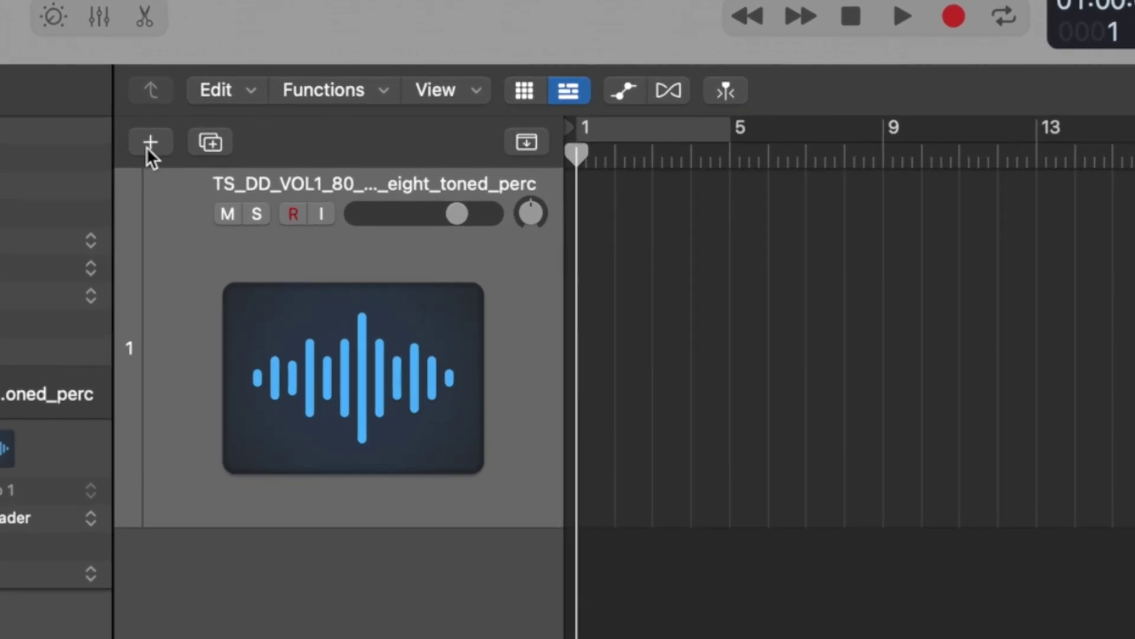
# - Create one new audio track and copy the TS_DD_VOL1_80 drum loop region onto it at bar 1
pyautogui.click(149, 144)
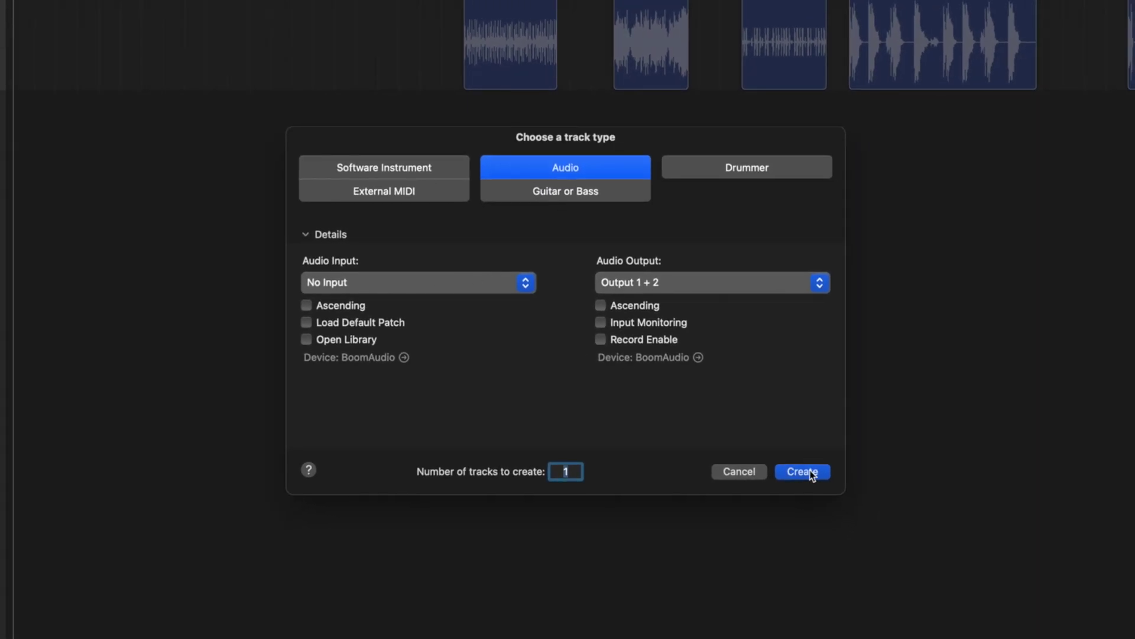
pyautogui.click(802, 472)
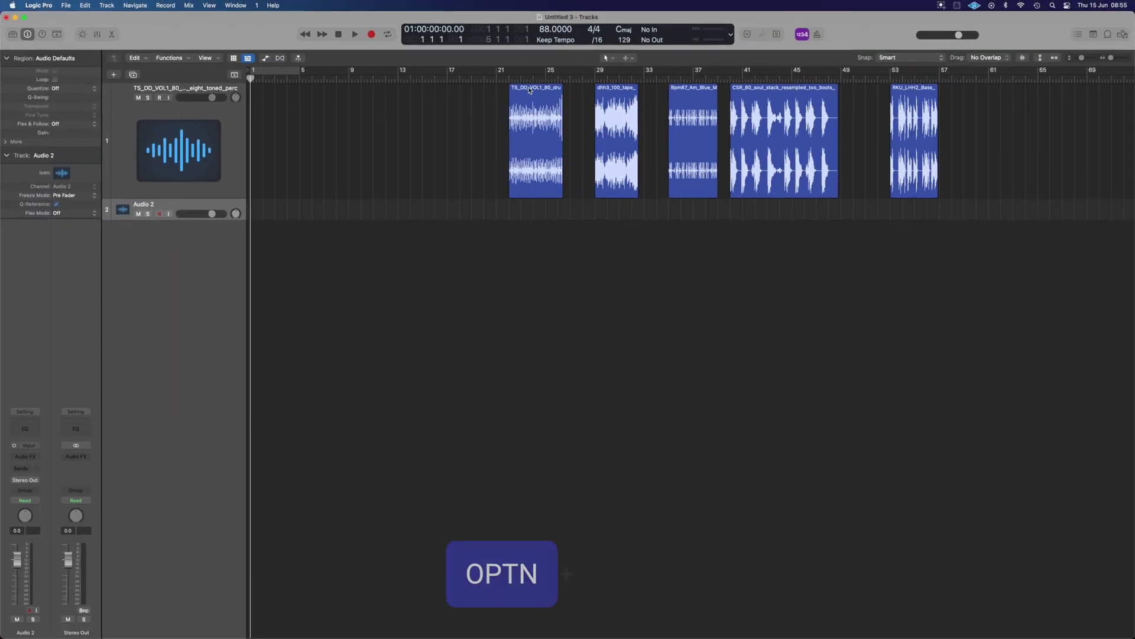
pyautogui.keyDown('alt'); pyautogui.click(530, 90); pyautogui.keyUp('alt')
pyautogui.moveTo(524, 90); pyautogui.dragTo(432, 208)
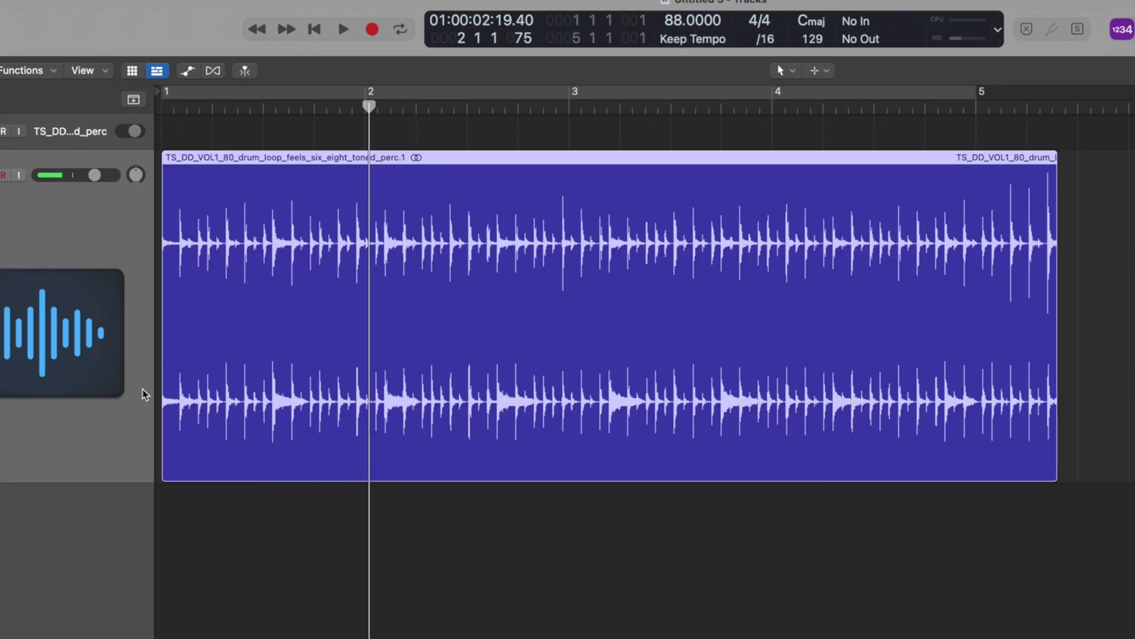
# - Play the copied drum loop from bar 1 to check its timing against the project tempo
pyautogui.press('Return')
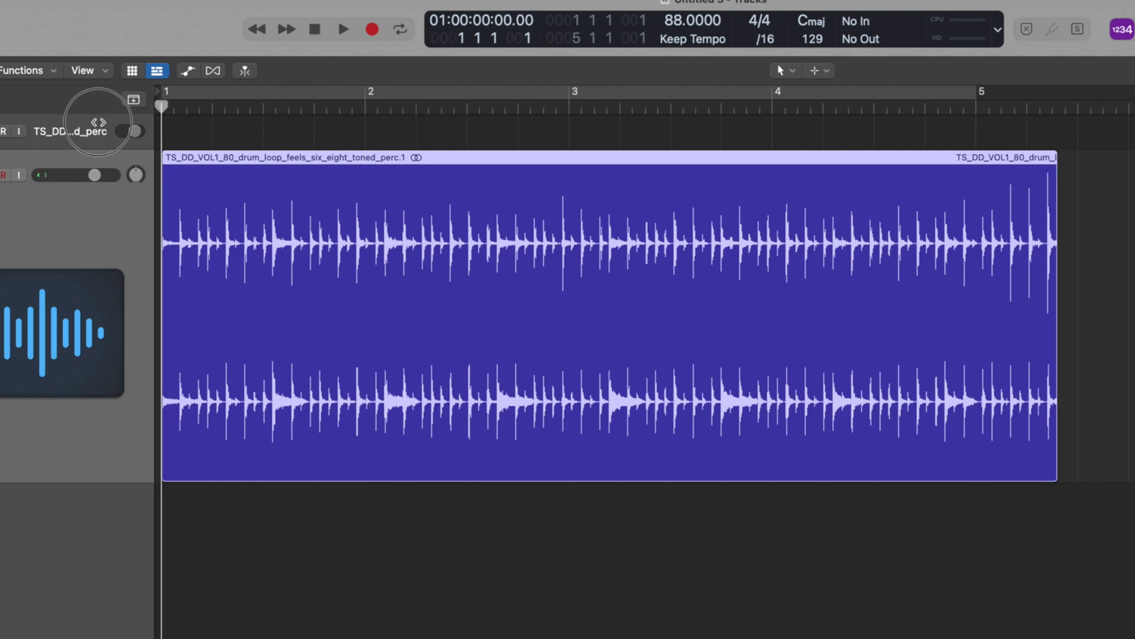
pyautogui.press('space')
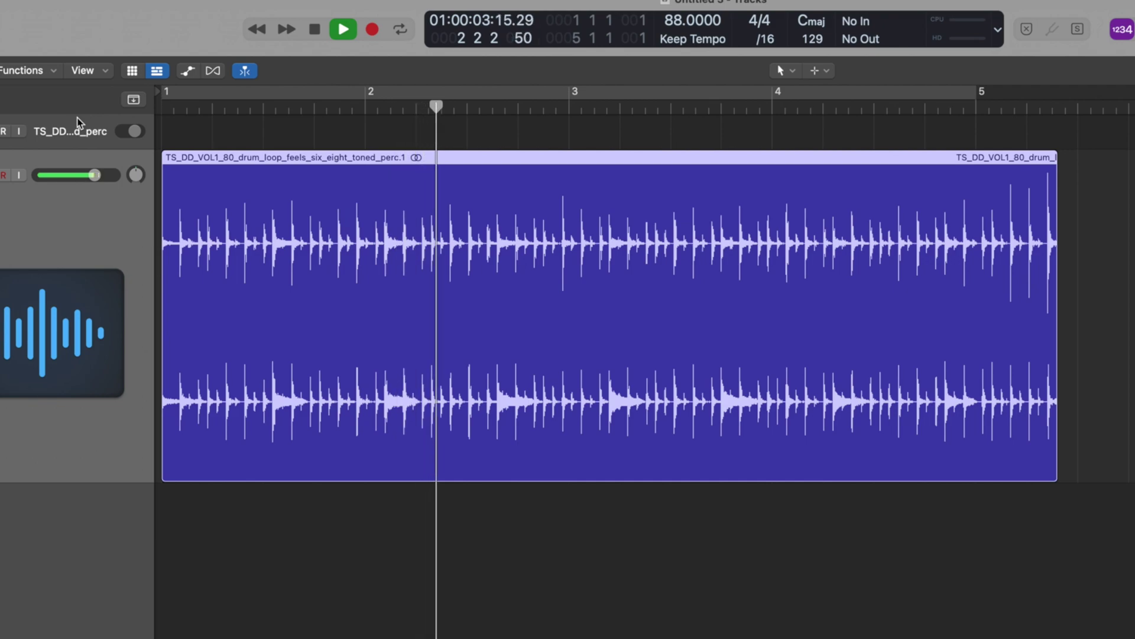
pyautogui.press('space')
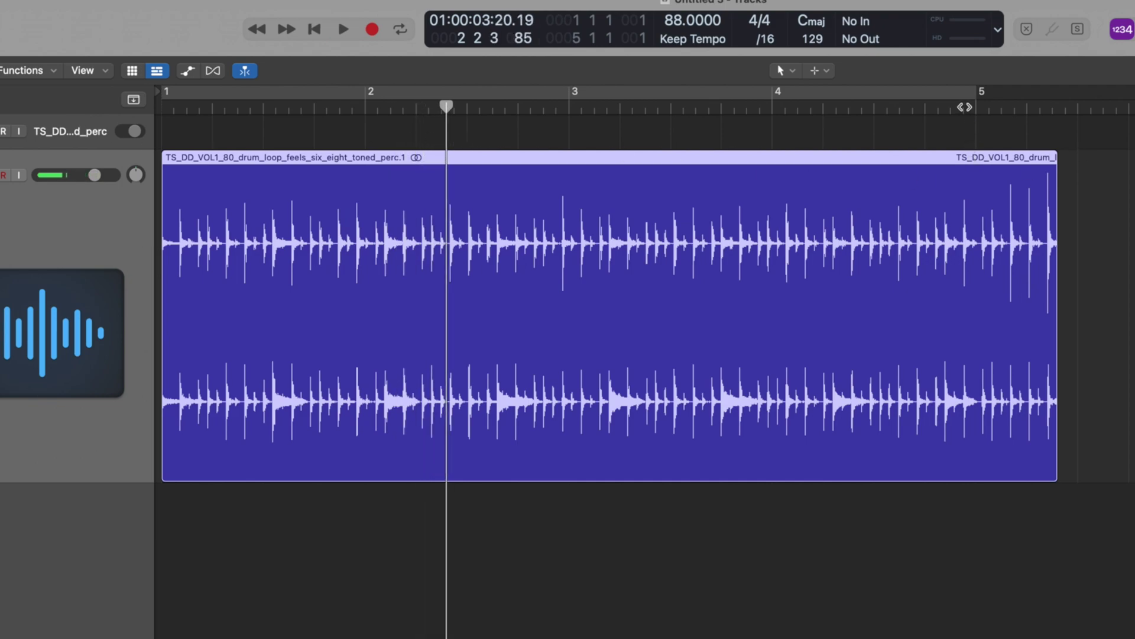
pyautogui.click(965, 107)
pyautogui.press('space')
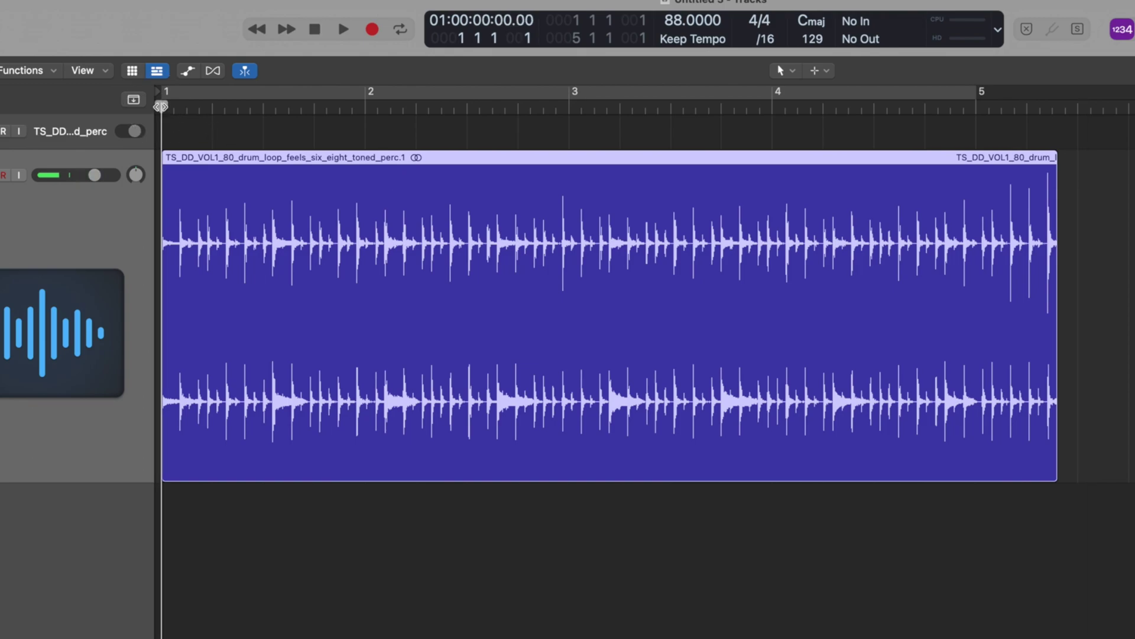
pyautogui.press('space')
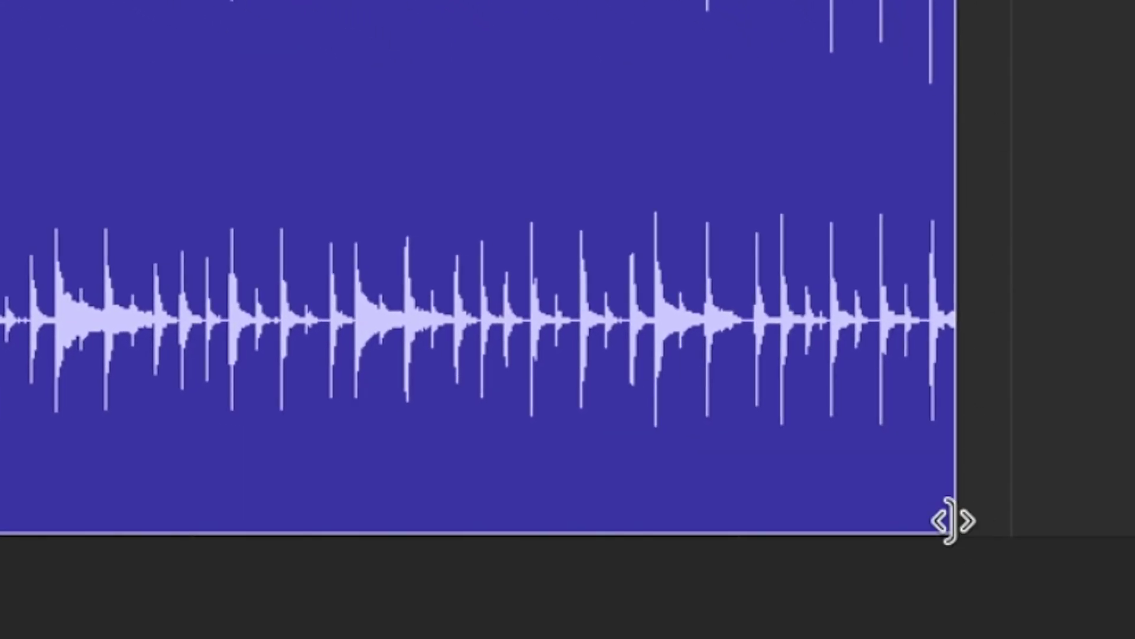
# - Trim the copied drum loop to its first two beats, with its end exactly at 1 3
pyautogui.moveTo(947, 526); pyautogui.dragTo(260, 432)
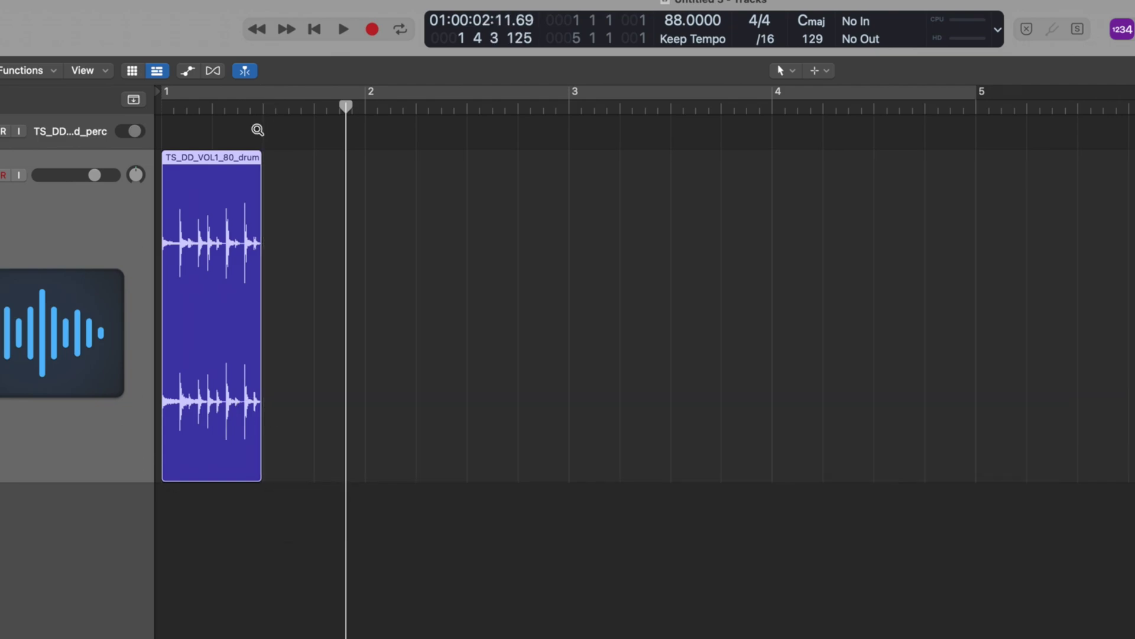
pyautogui.scroll(8, 256, 143)
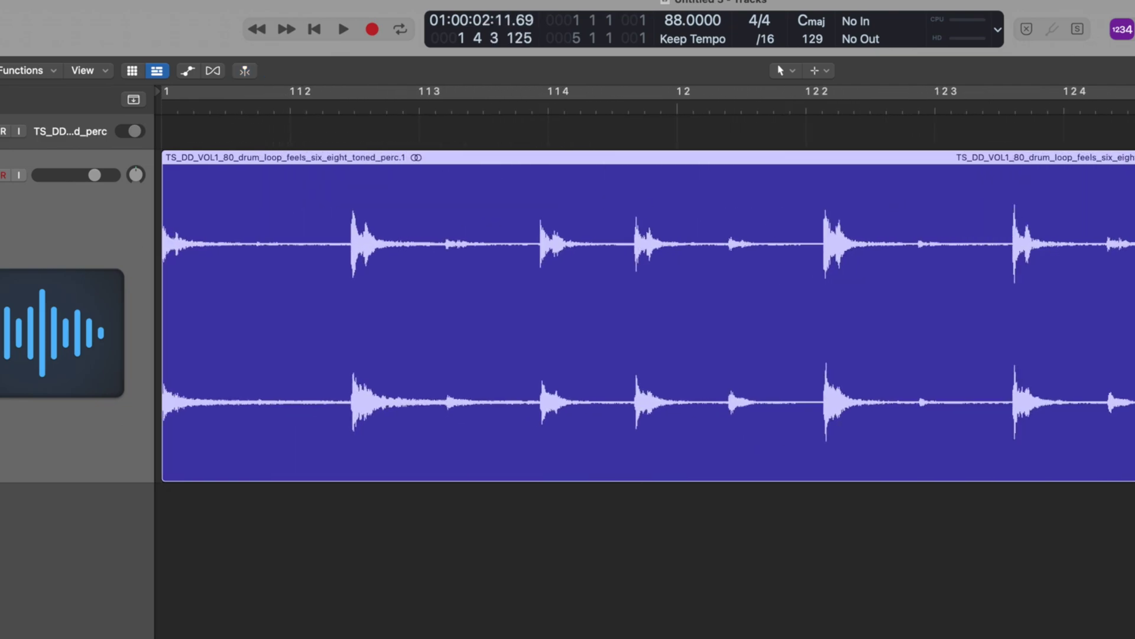
pyautogui.moveTo(930, 339); pyautogui.dragTo(842, 294)
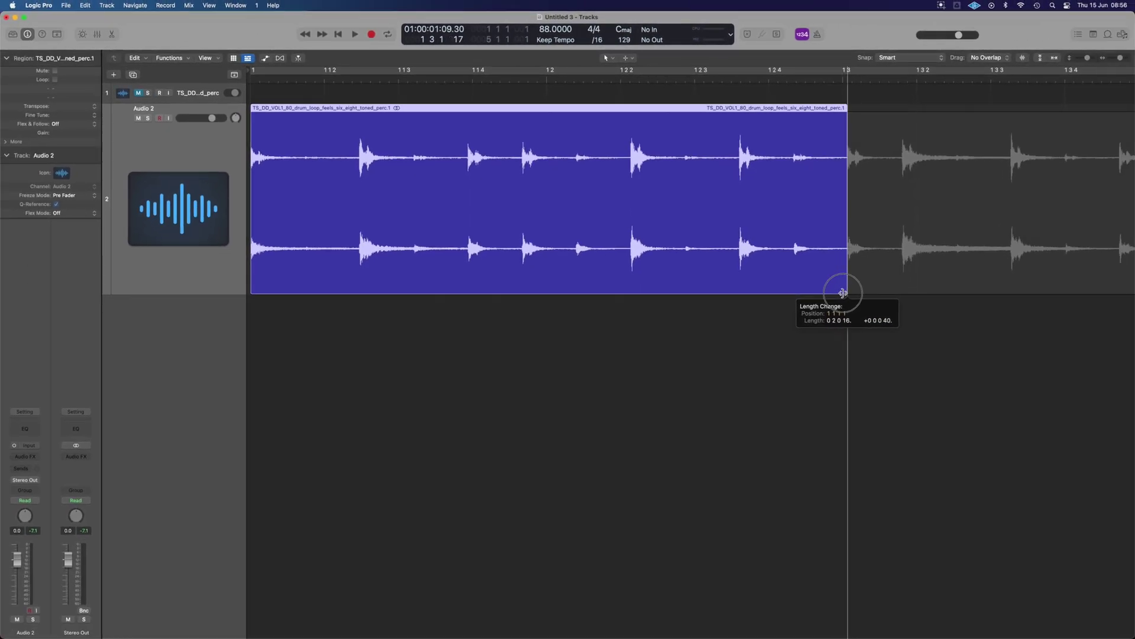
pyautogui.keyDown('ctrl'); pyautogui.keyDown('alt'); pyautogui.click(846, 208); pyautogui.keyUp('alt'); pyautogui.keyUp('ctrl')
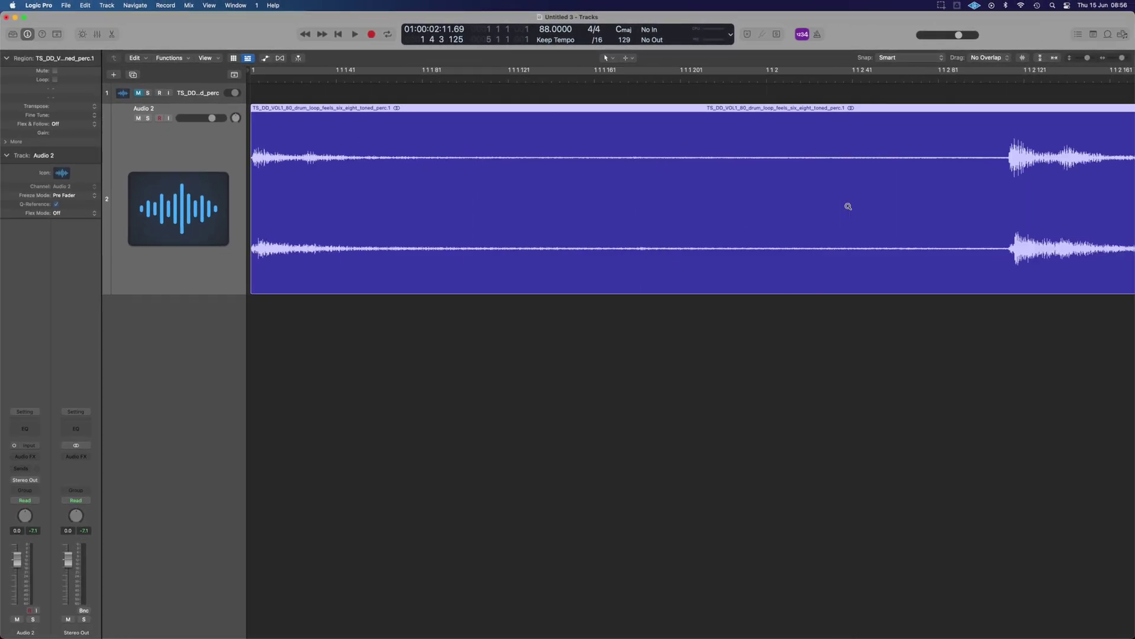
pyautogui.hscroll(20, 848, 208)
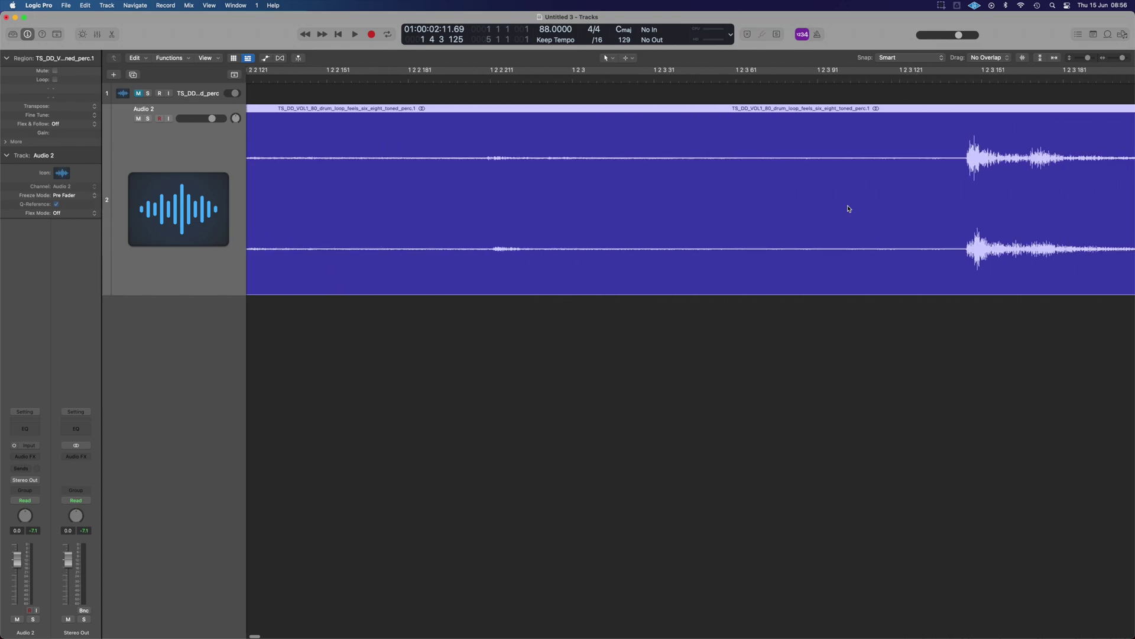
pyautogui.hscroll(8, 848, 208)
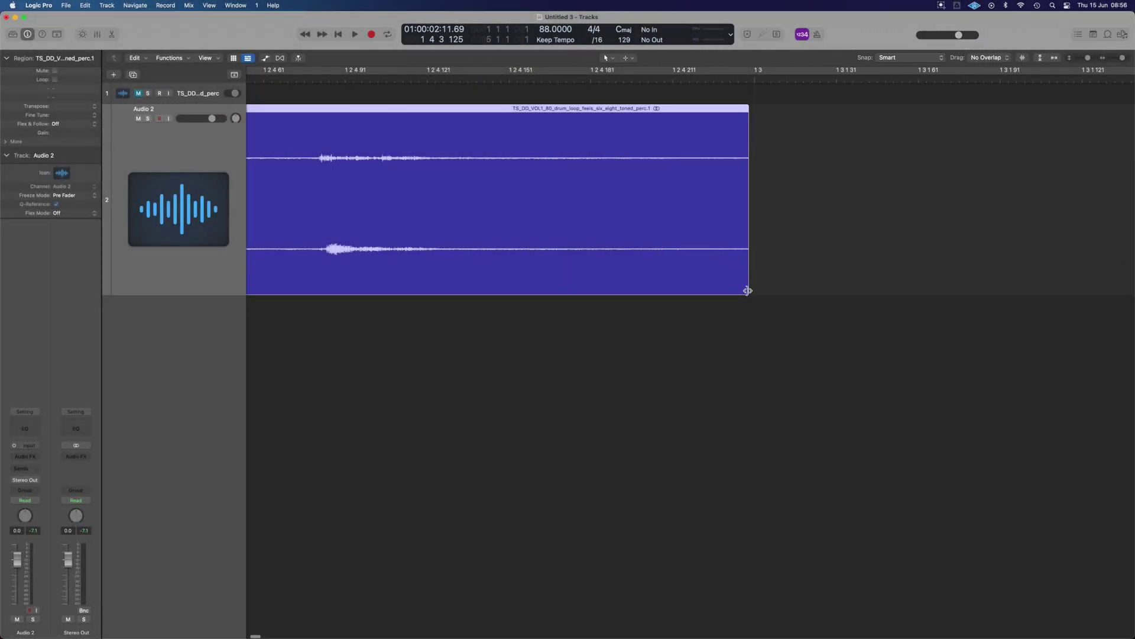
pyautogui.moveTo(747, 290); pyautogui.dragTo(754, 291)
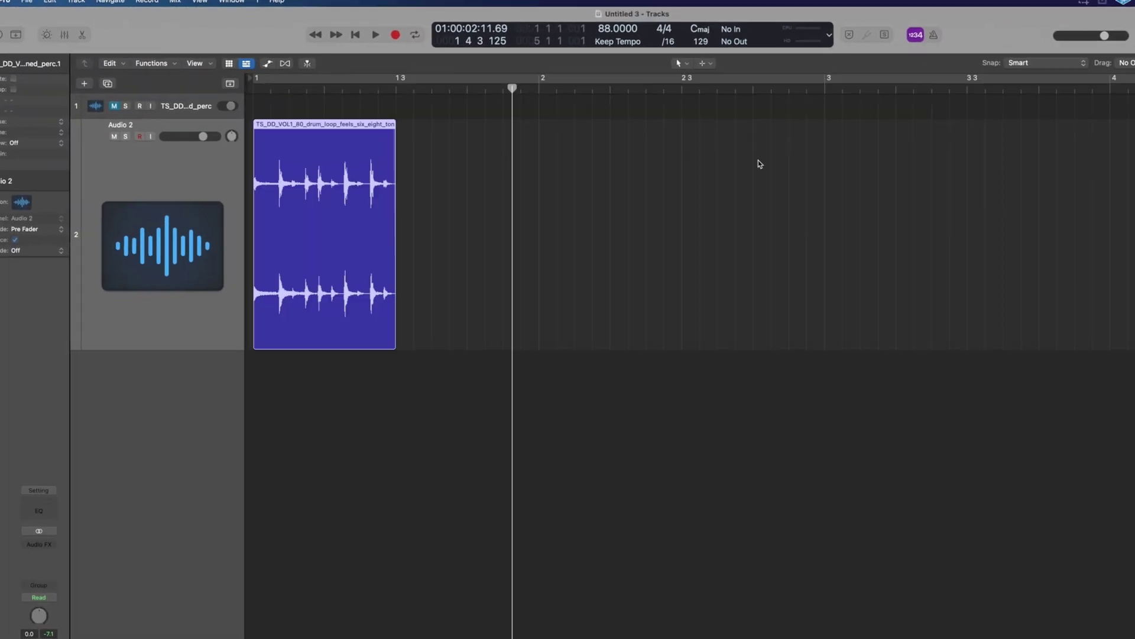
# - Turn on cycle playback and set its range from bar 1 to 1 3, matching the trimmed region
pyautogui.press('u')
pyautogui.press('super+Right')
pyautogui.press('super+Right')
pyautogui.press('super+Right')
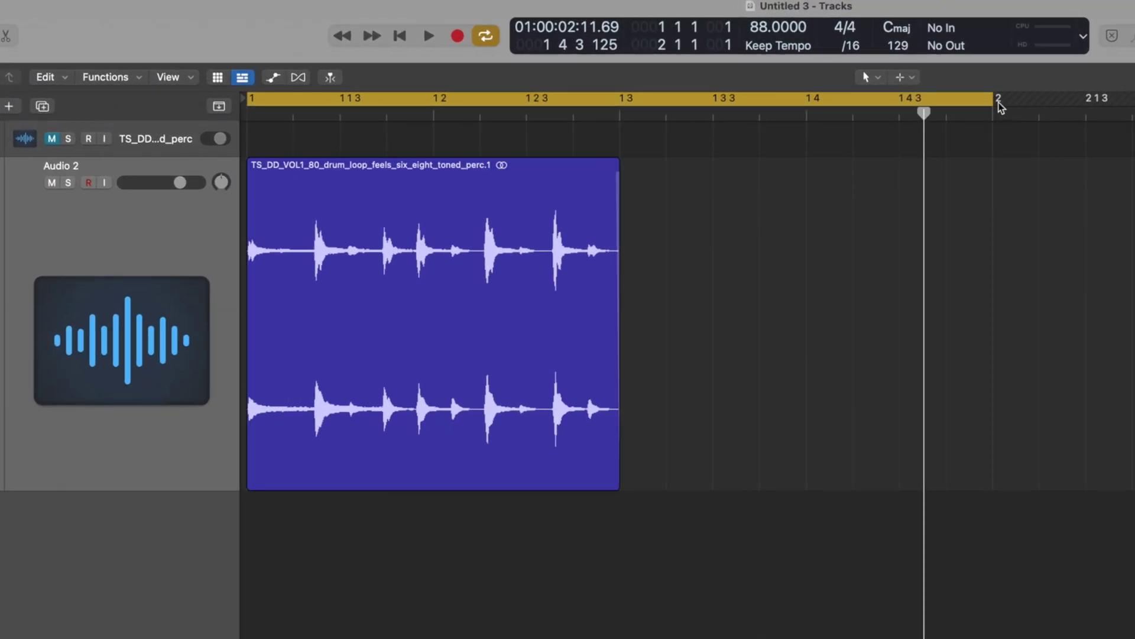
pyautogui.moveTo(999, 107); pyautogui.dragTo(621, 131)
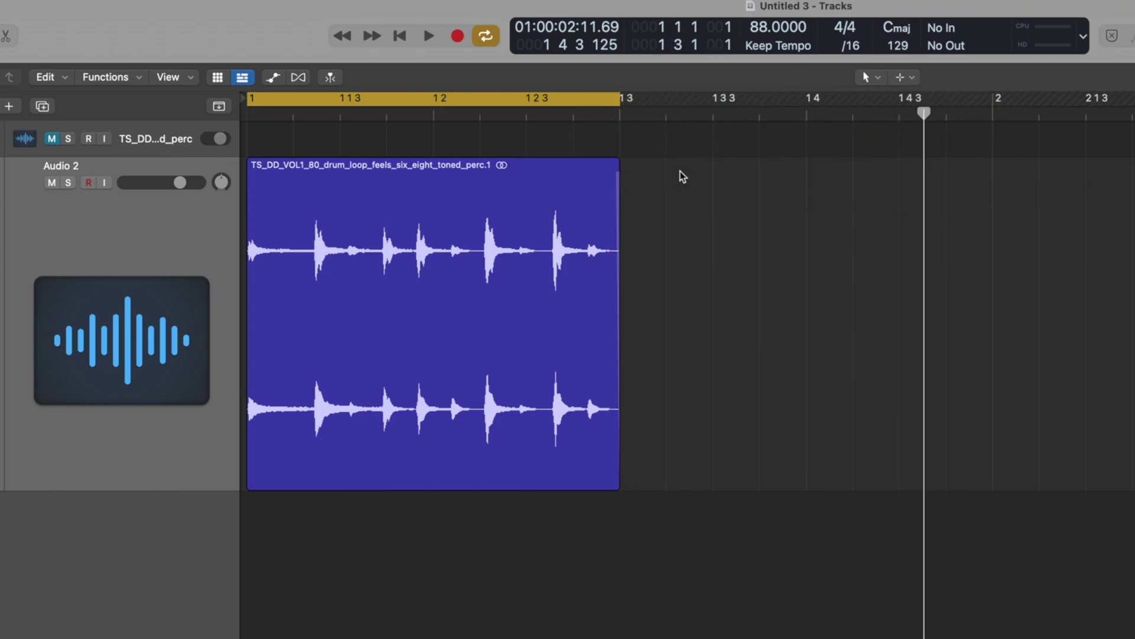
# - Play the trimmed two-beat drum loop within the cycle range
pyautogui.press('space')
pyautogui.press('super+Right')
pyautogui.press('super+Right')
pyautogui.press('super+Right')
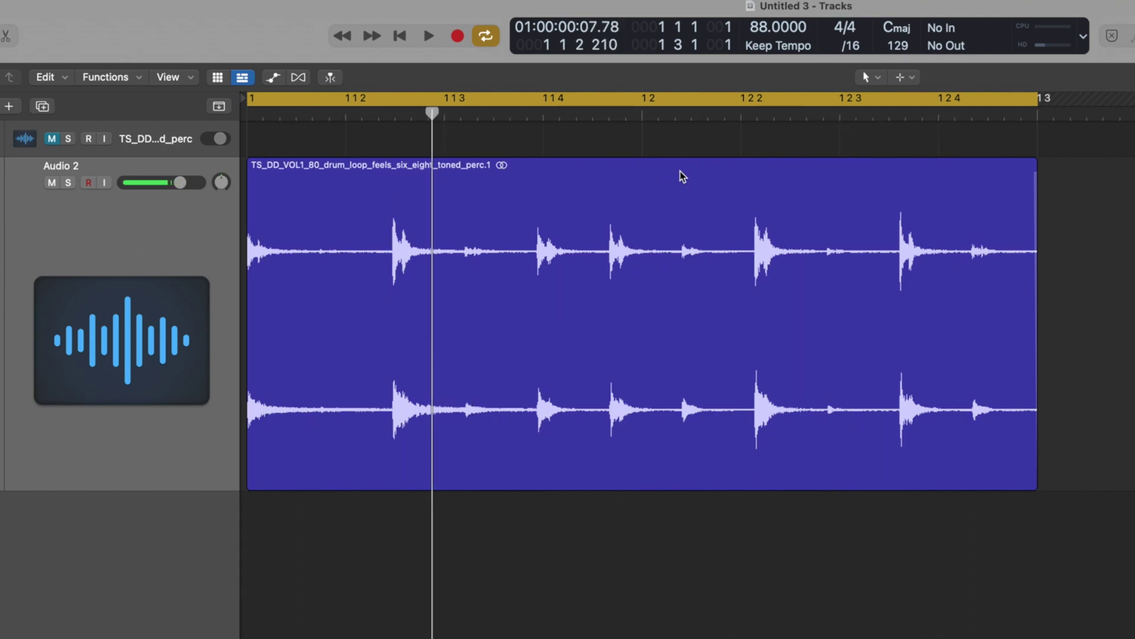
# - Show Flex and set the Audio 2 track to Flex Time - Slicing
pyautogui.click(660, 179)
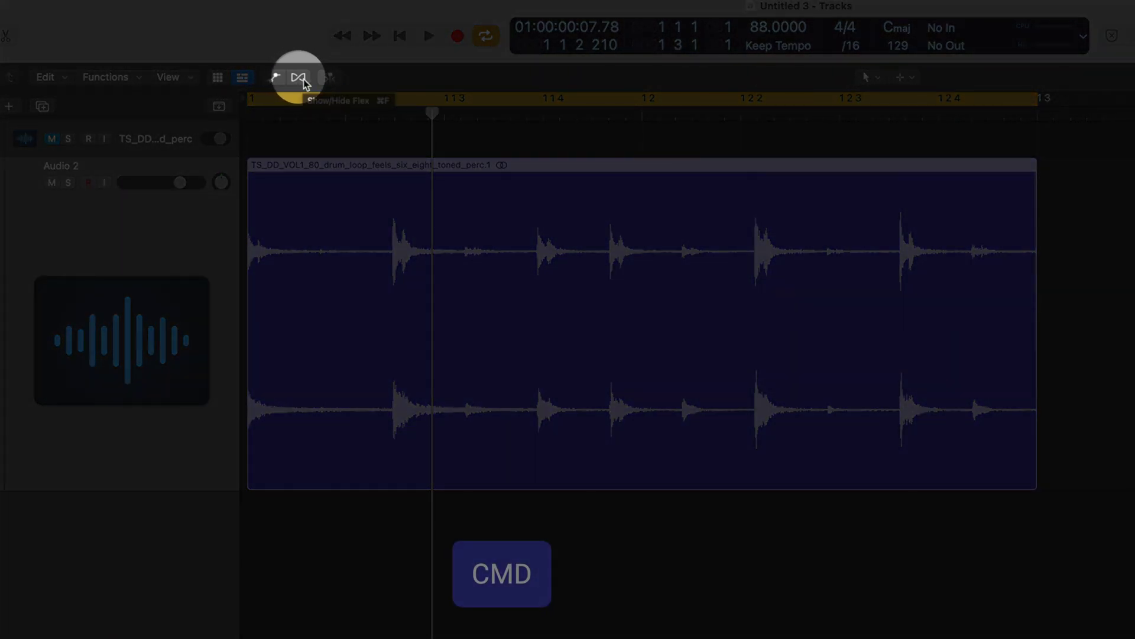
pyautogui.press('super+f')
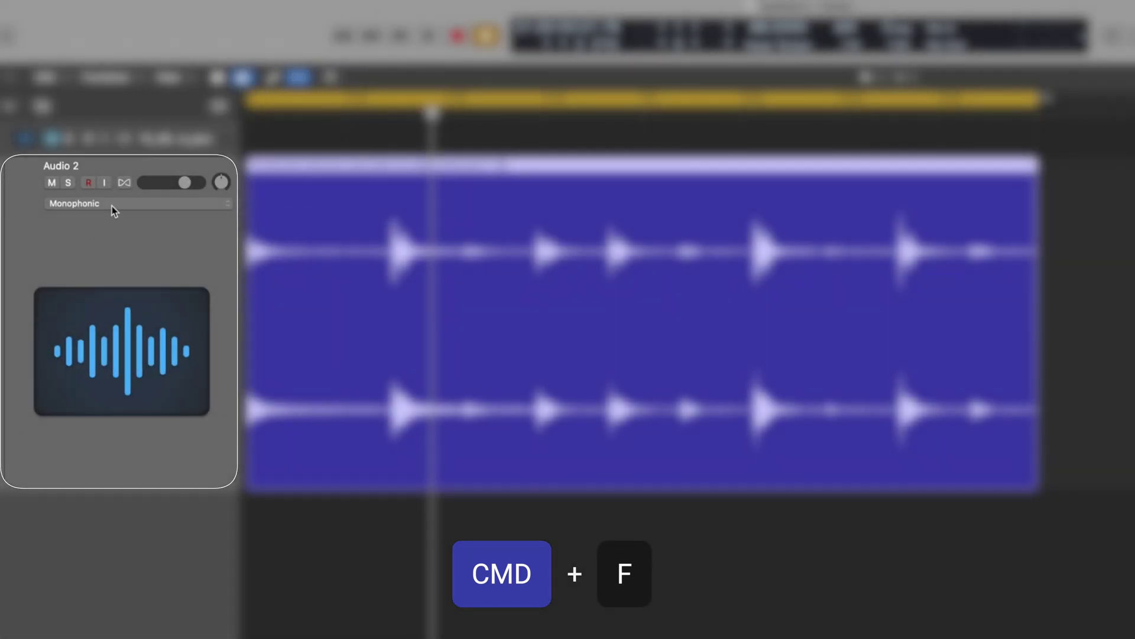
pyautogui.click(114, 207)
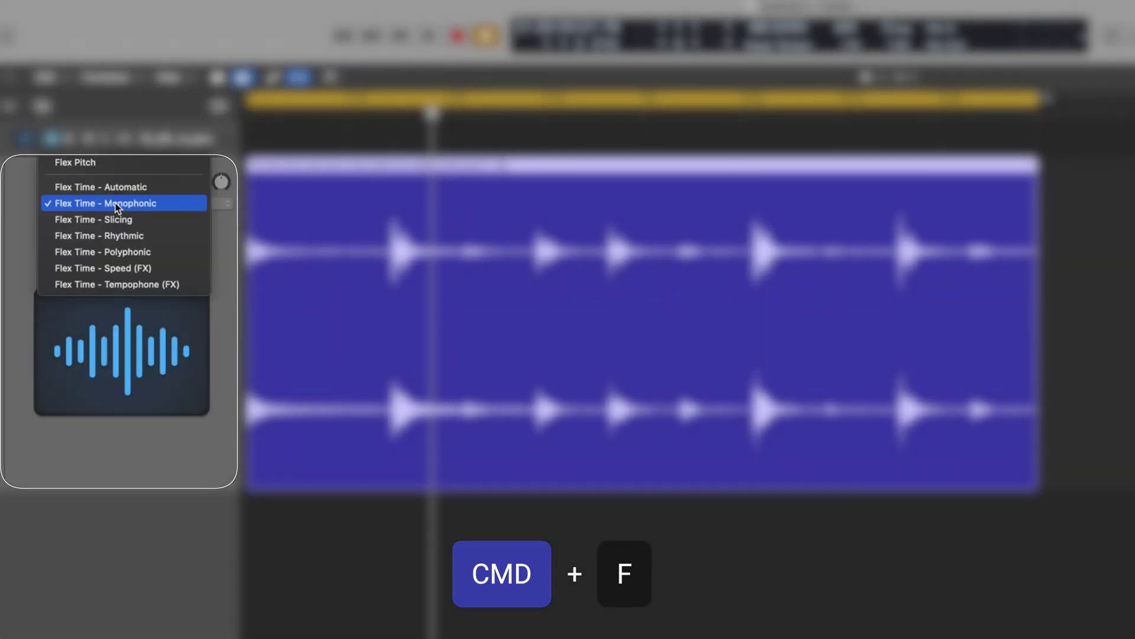
pyautogui.click(133, 220)
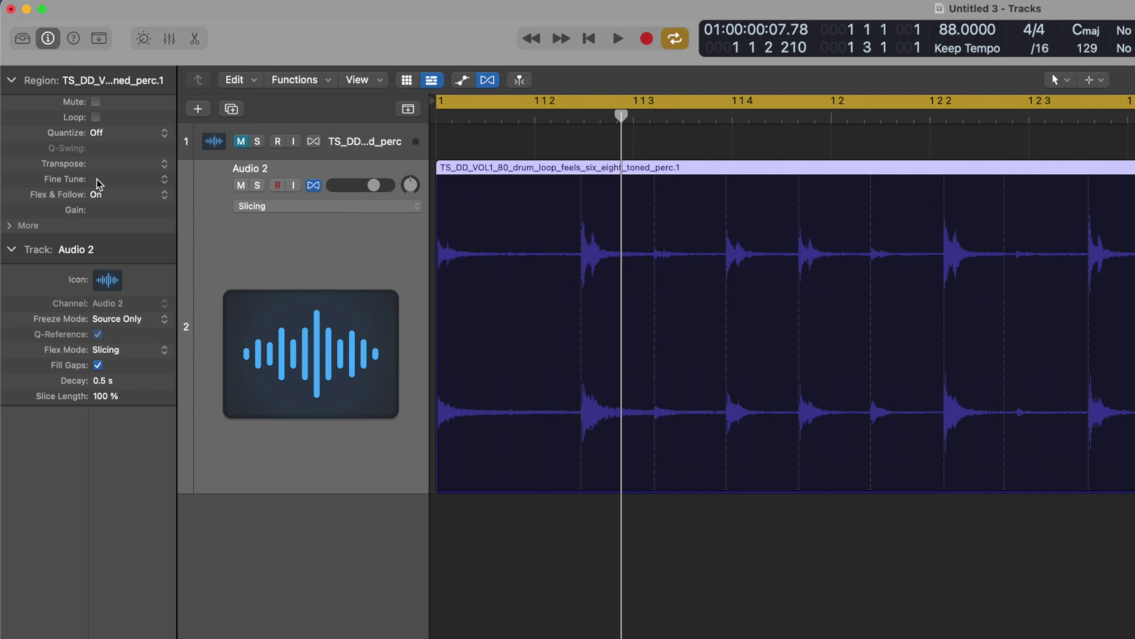
# - Quantize the trimmed drum region to 1/8 Note and play the result
pyautogui.press('i')
pyautogui.press('i')
pyautogui.click(753, 168)
pyautogui.click(93, 135)
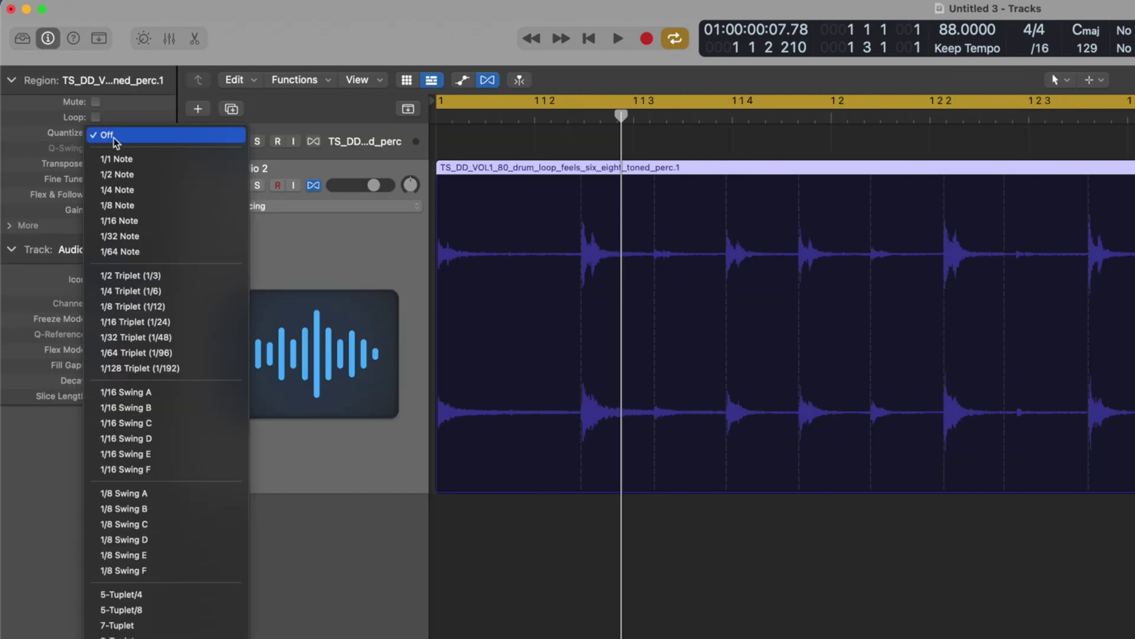
pyautogui.click(174, 206)
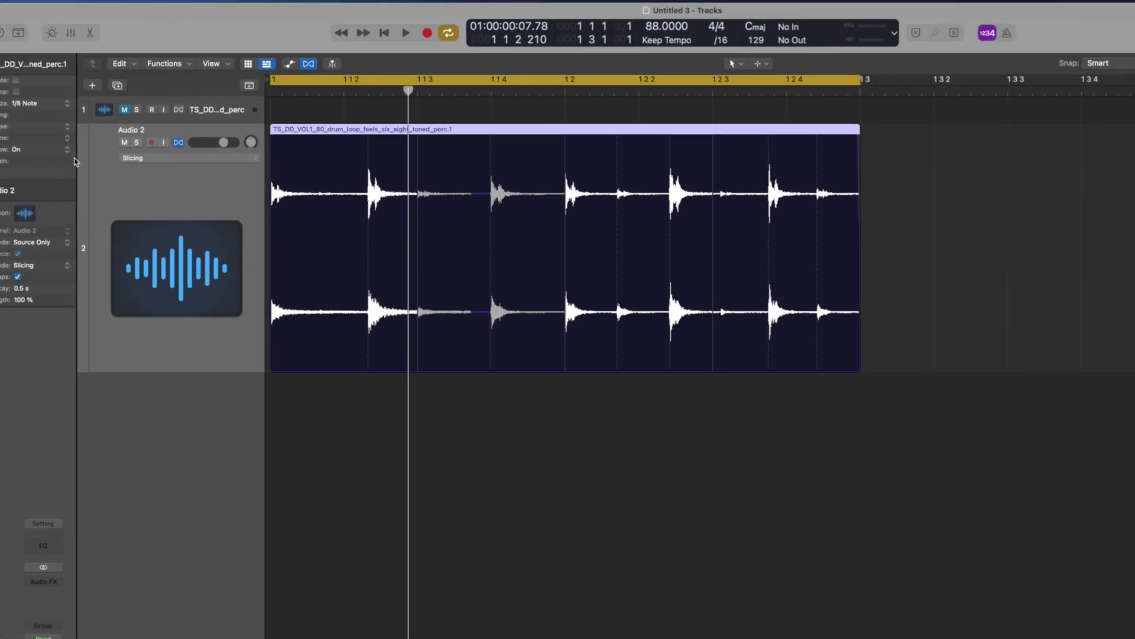
pyautogui.press('space')
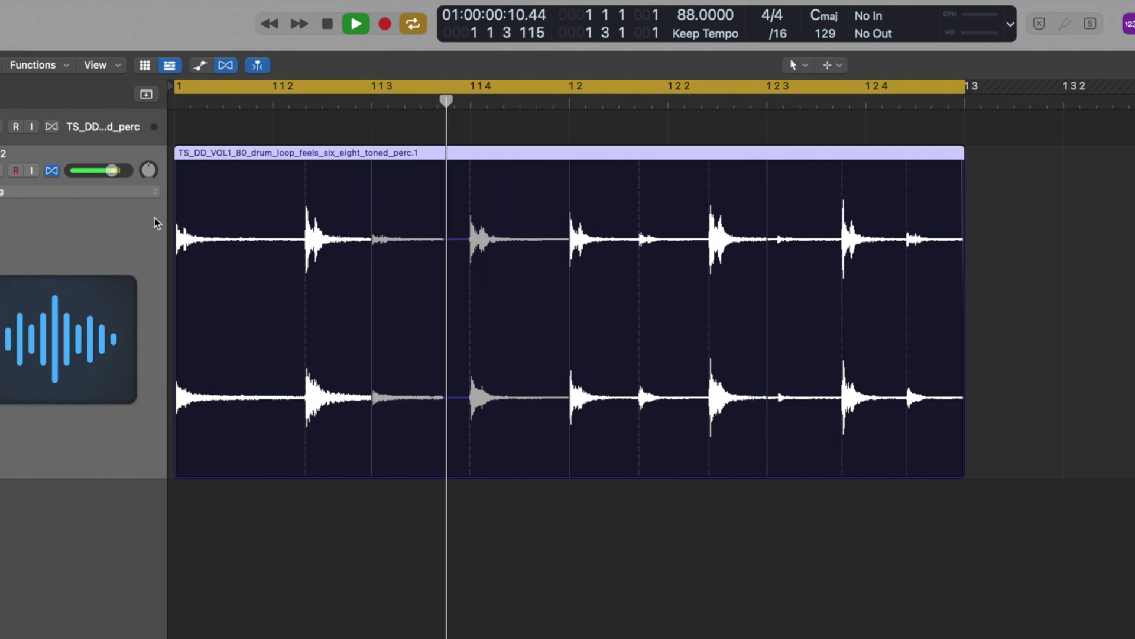
pyautogui.press('space')
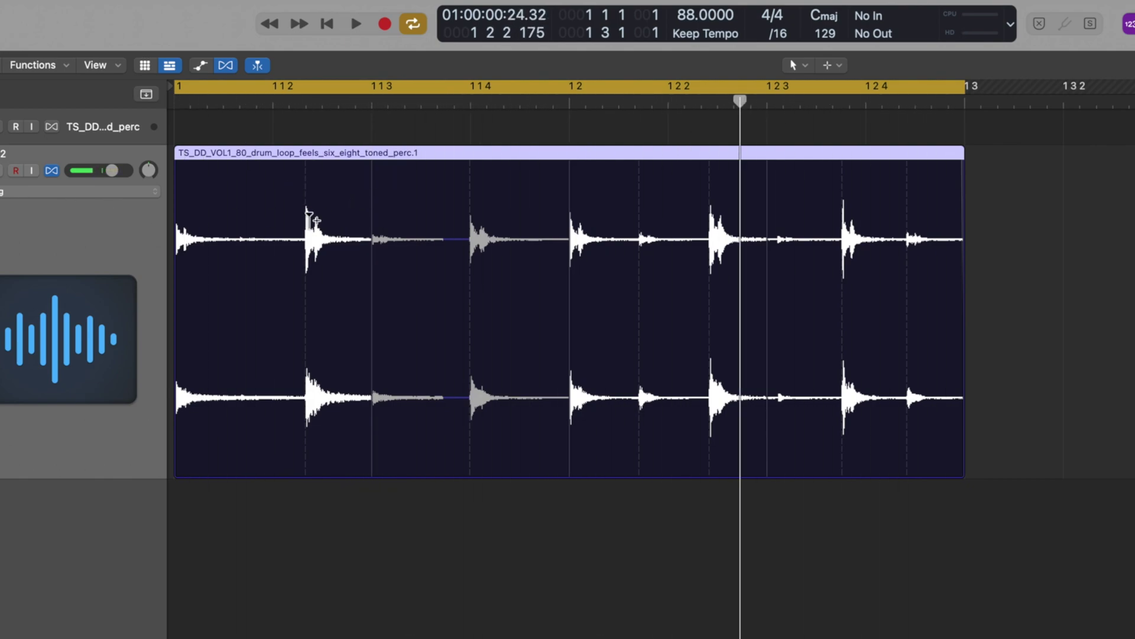
# - Try moving the second drum hit earlier to 1 1 2 with a flex marker and play the loop
pyautogui.moveTo(306, 270); pyautogui.dragTo(270, 271)
pyautogui.press('space')
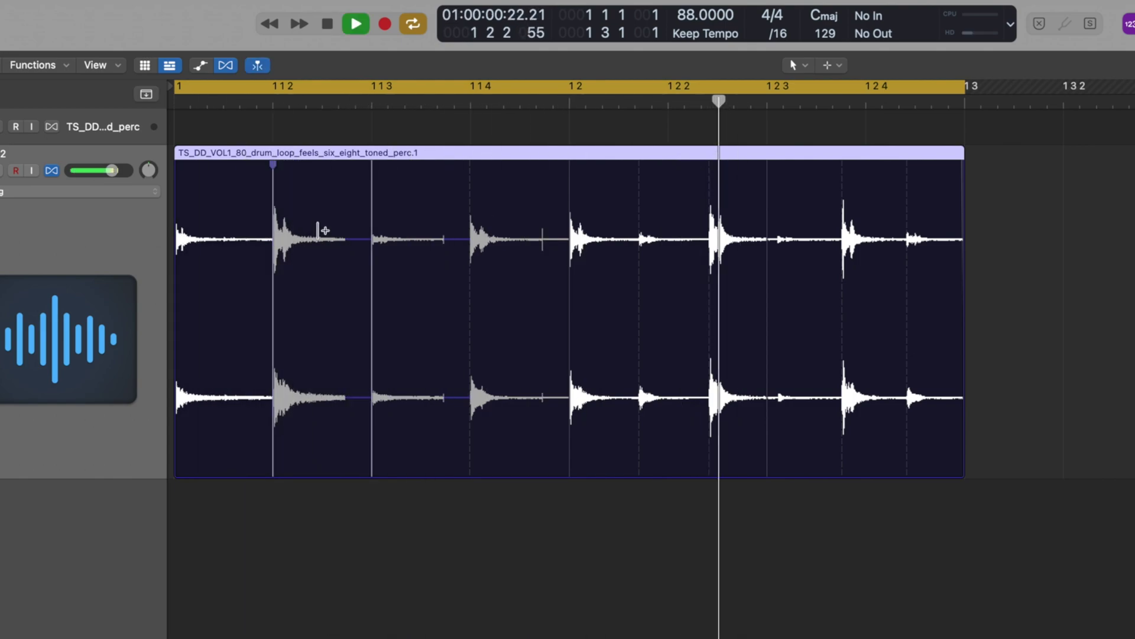
pyautogui.press('space')
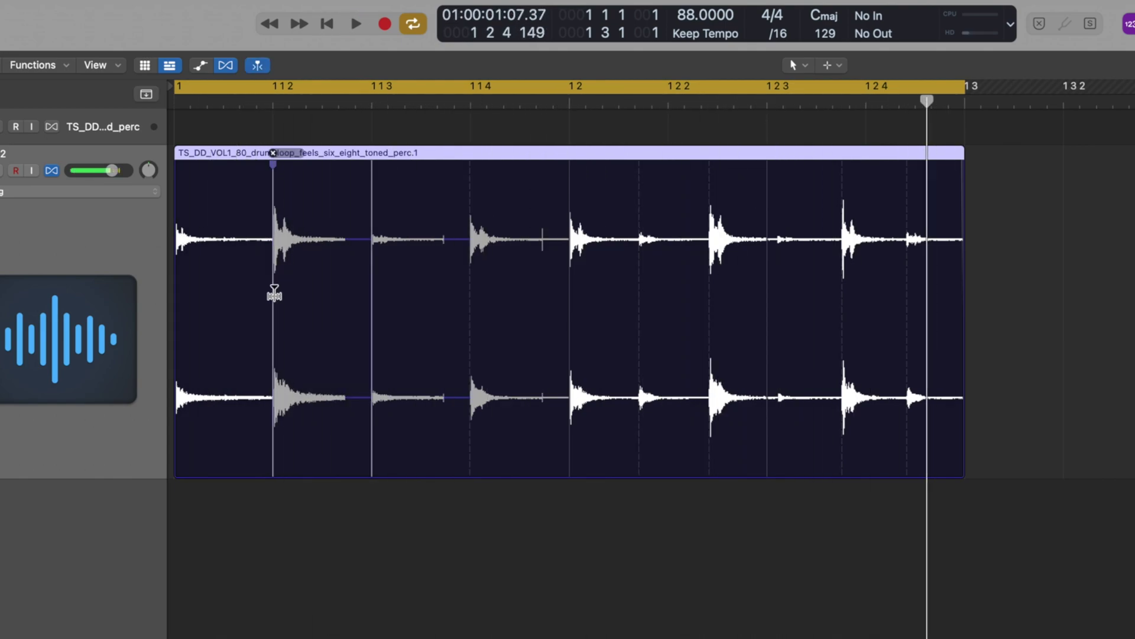
# - Move the second hit's flex marker midway between 1 1 2 and 1 1 3, and realign the faint hit near 1 2 3
pyautogui.moveTo(274, 293); pyautogui.dragTo(325, 293)
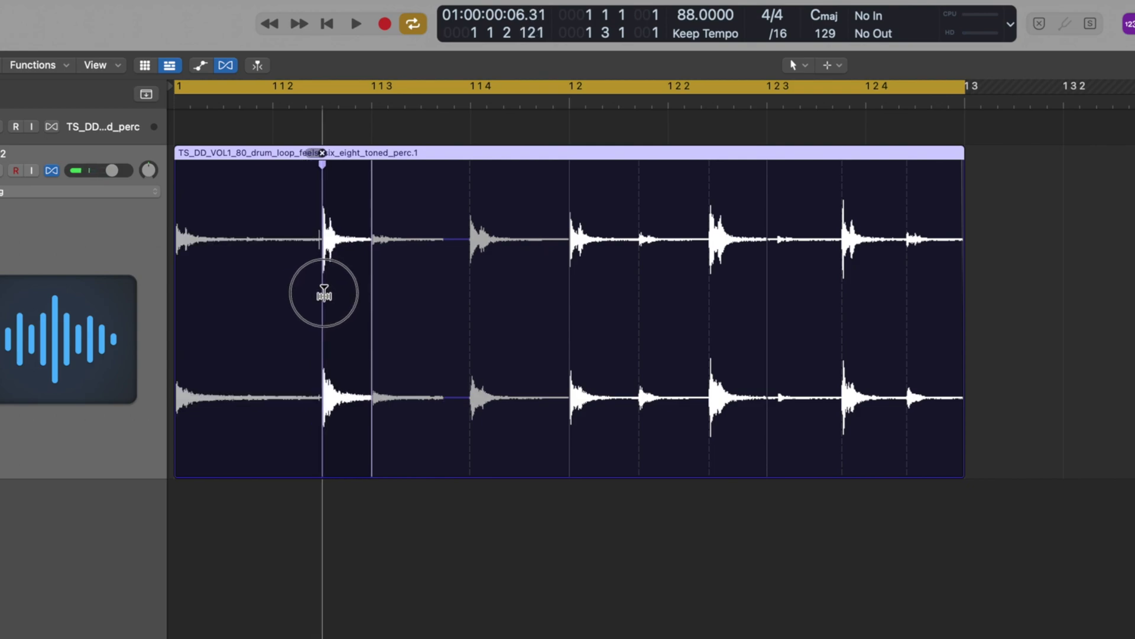
pyautogui.press('space')
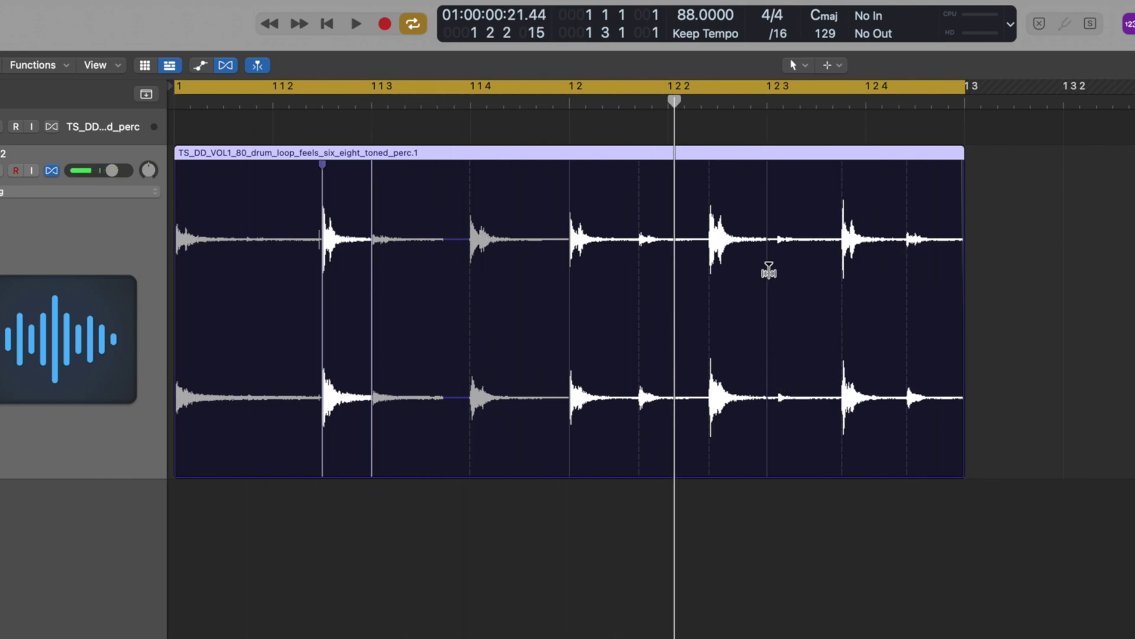
pyautogui.doubleClick(766, 212)
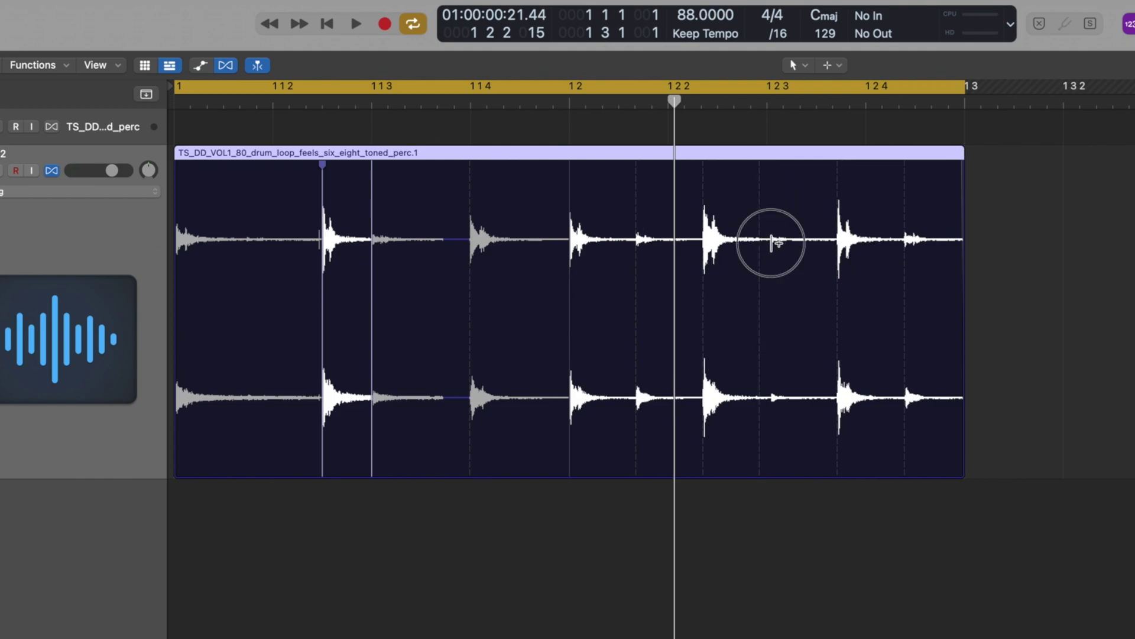
pyautogui.moveTo(771, 205); pyautogui.dragTo(765, 205)
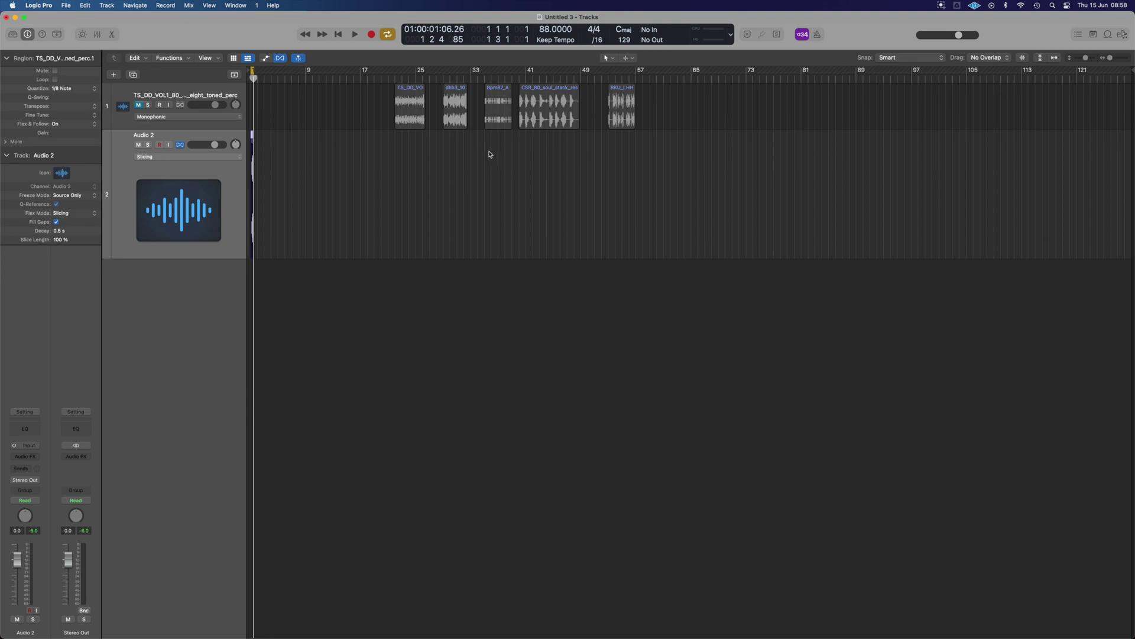
# - Create a Quick Sampler (Original) track from the first drum loop on track 1 and use Slice mode
pyautogui.moveTo(408, 89); pyautogui.dragTo(222, 287)
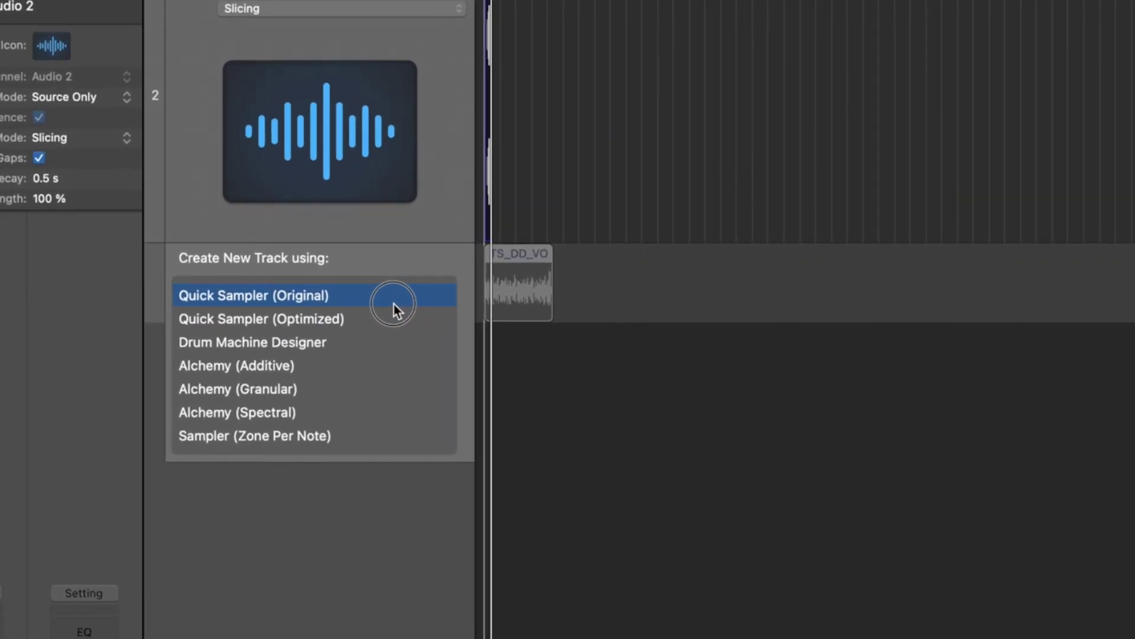
pyautogui.moveTo(393, 304); pyautogui.dragTo(275, 301)
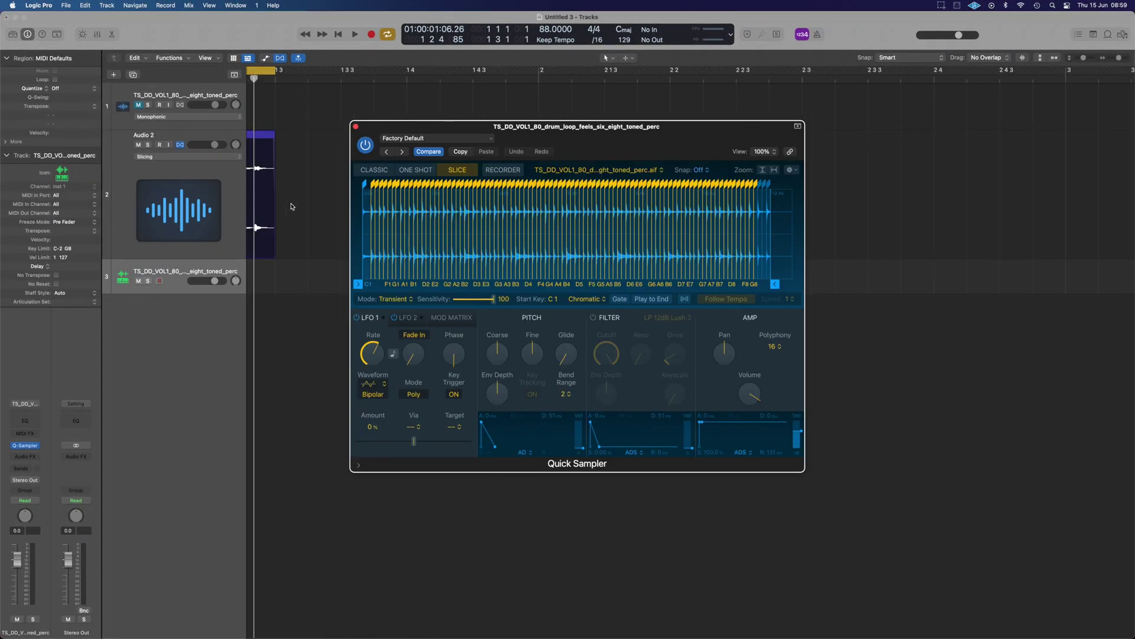
pyautogui.hscroll(-5, 291, 207)
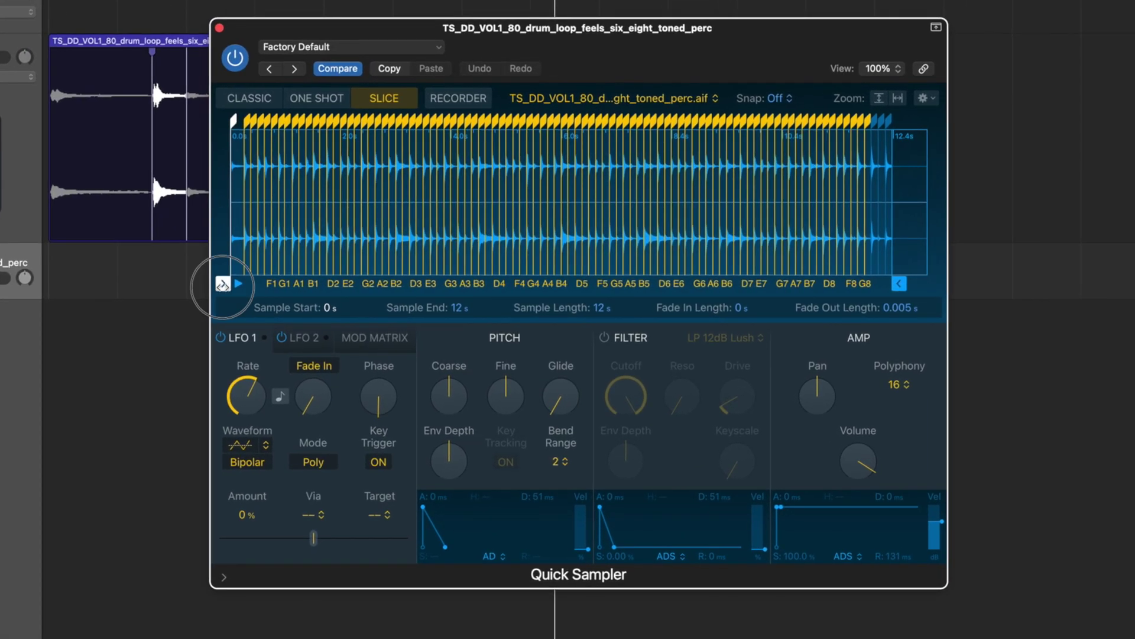
# - Trim the sample start to about 8.99 s so only the final stretch of the drum loop is sliced, and set Snap to Zero-X
pyautogui.moveTo(222, 284); pyautogui.dragTo(727, 321)
pyautogui.click(801, 211)
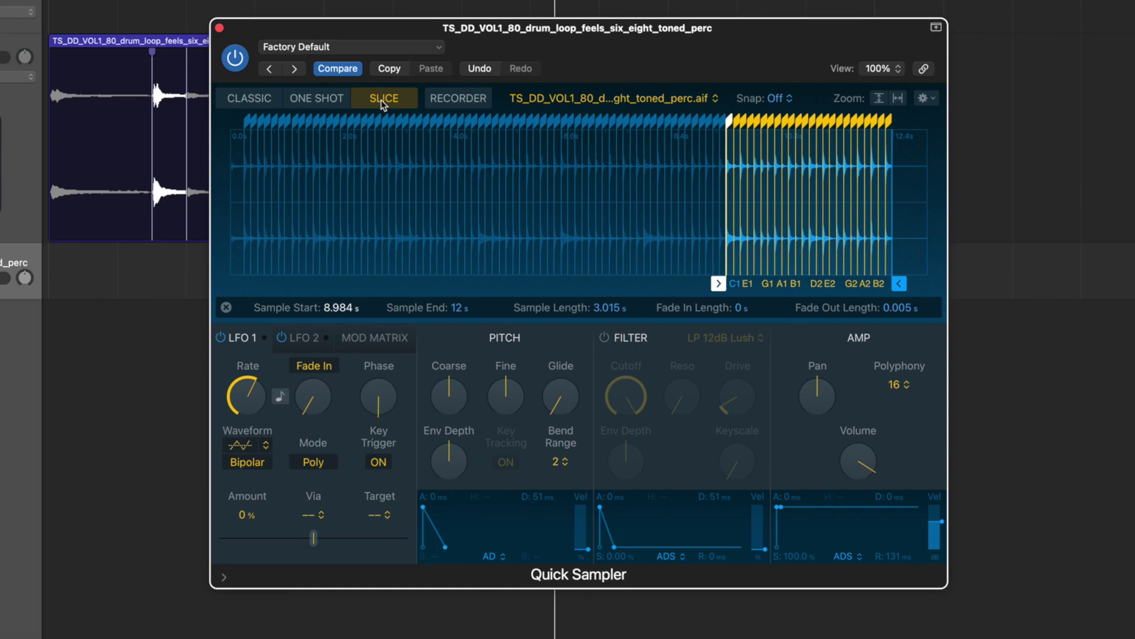
pyautogui.scroll(4, 852, 205)
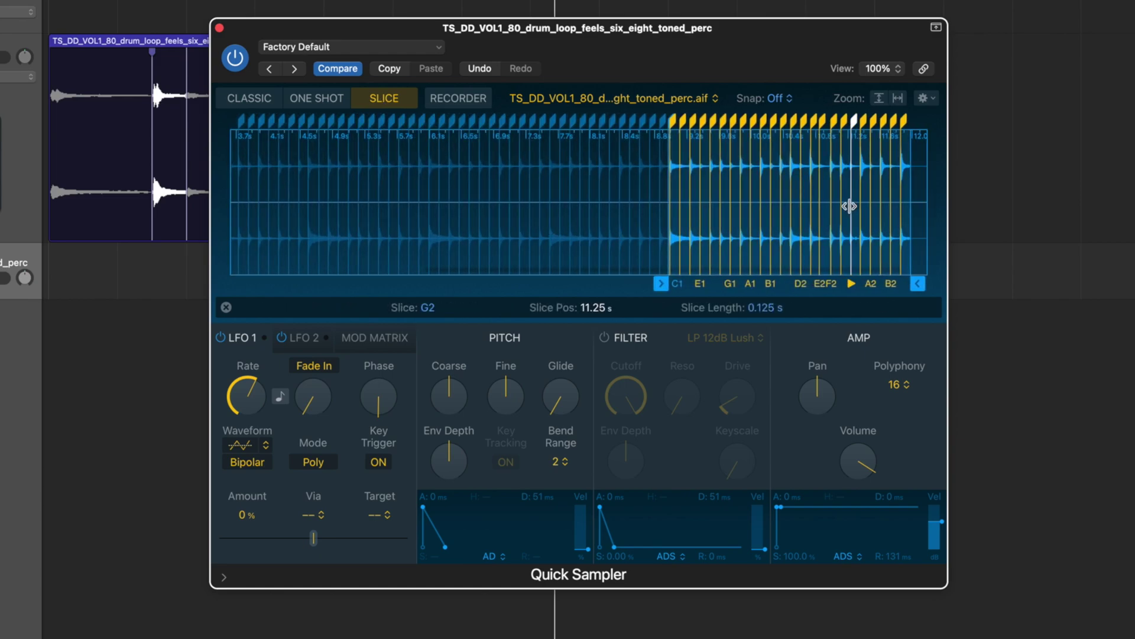
pyautogui.scroll(-1, 849, 206)
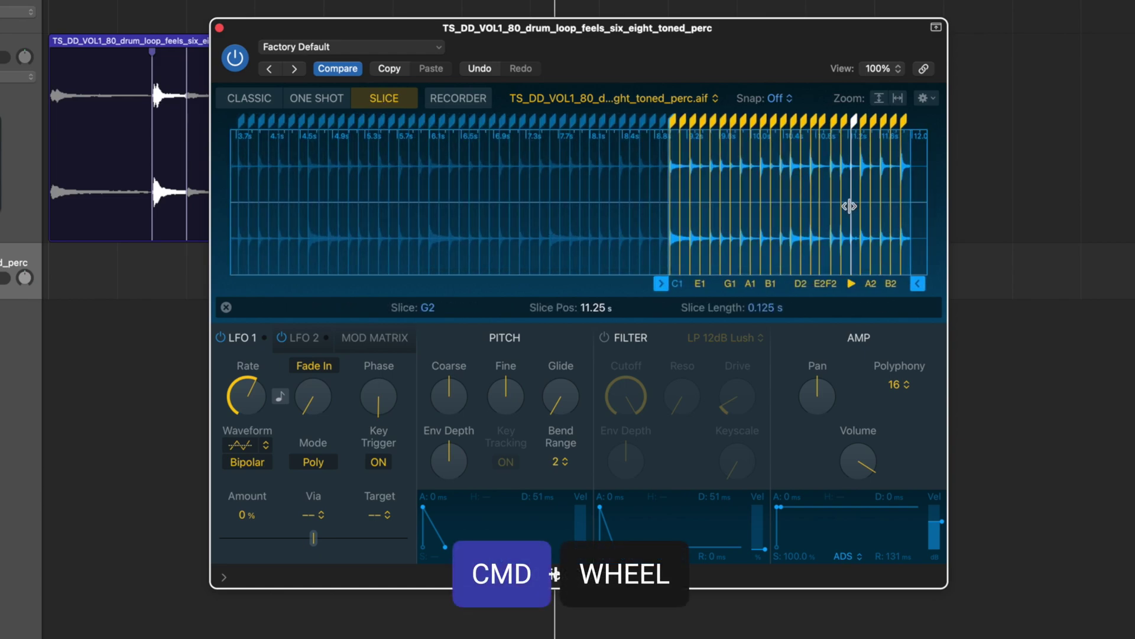
pyautogui.scroll(5, 839, 204)
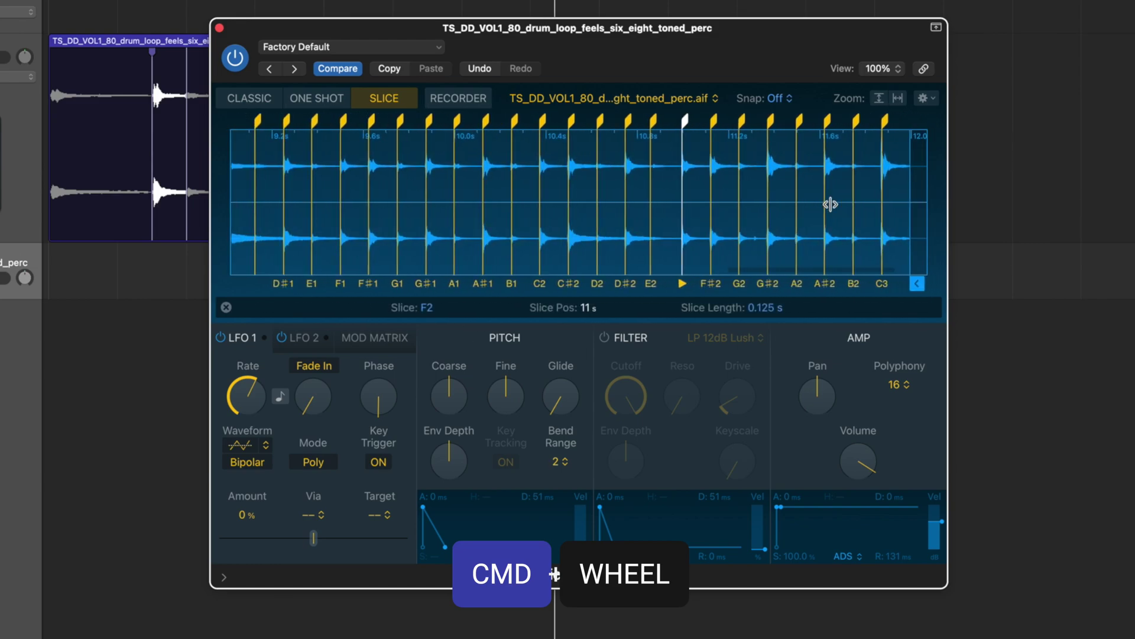
pyautogui.hscroll(-2, 830, 204)
pyautogui.hscroll(1, 830, 204)
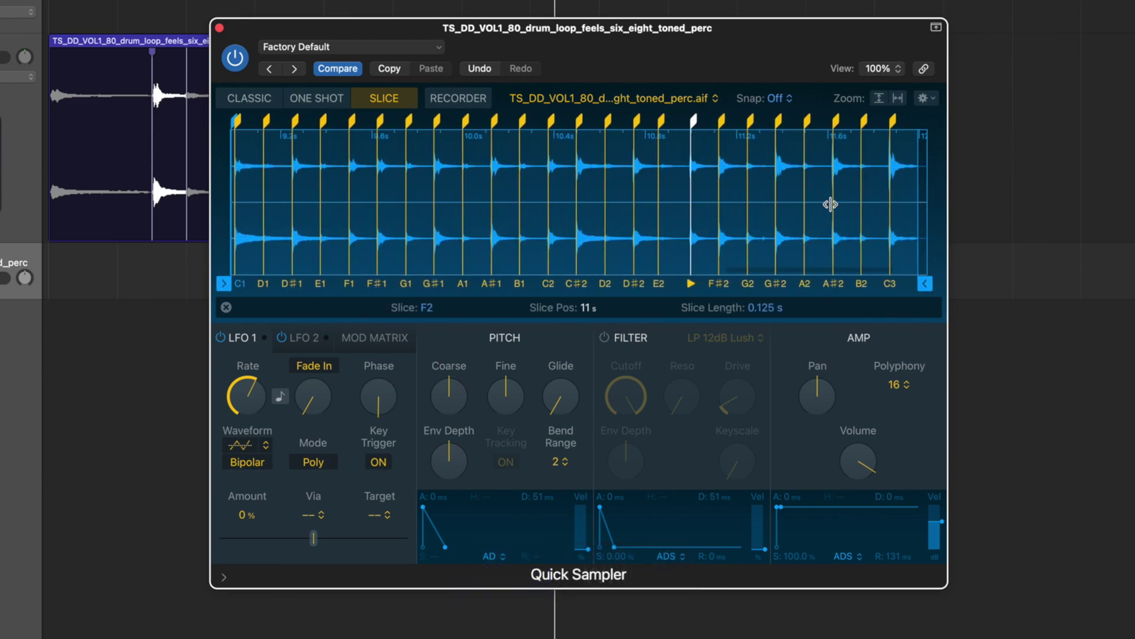
pyautogui.hscroll(-4, 393, 246)
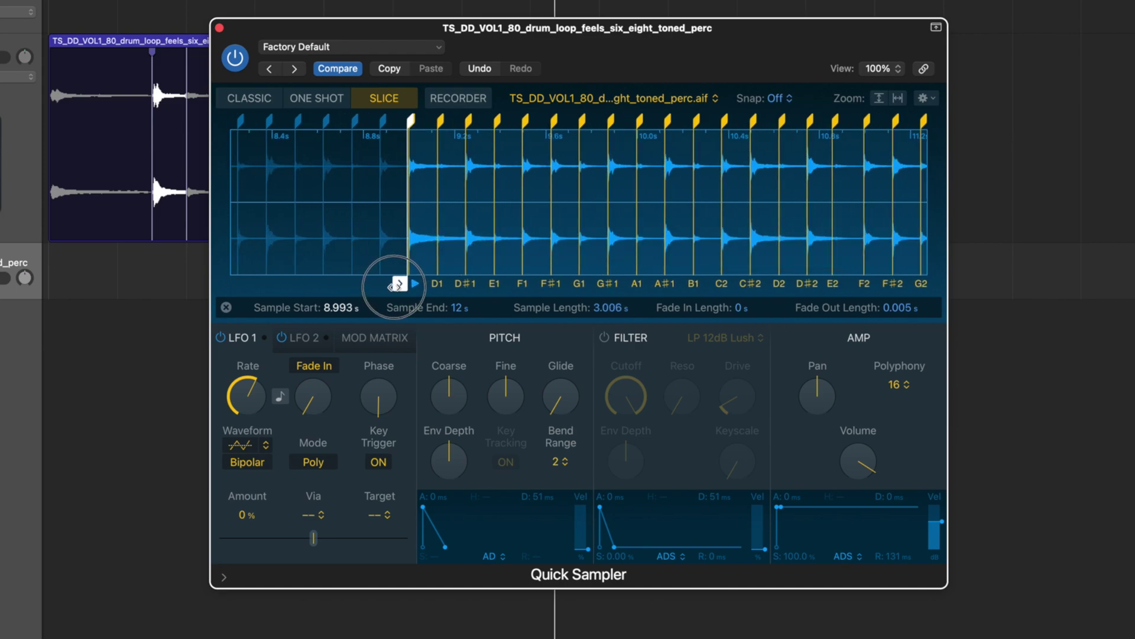
pyautogui.hscroll(5, 588, 217)
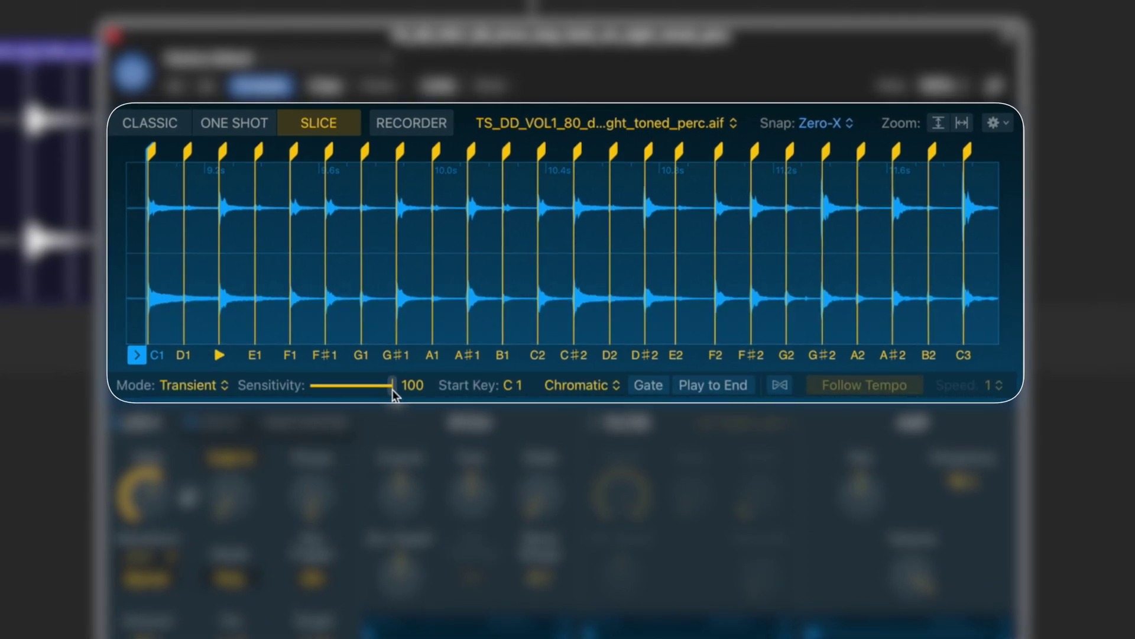
# - Check the transient sensitivity at 100 and audition individual slices, including G2 and C3
pyautogui.moveTo(392, 390)
pyautogui.mouseDown()
pyautogui.moveTo(357, 393)
pyautogui.moveTo(393, 395)
pyautogui.mouseUp()
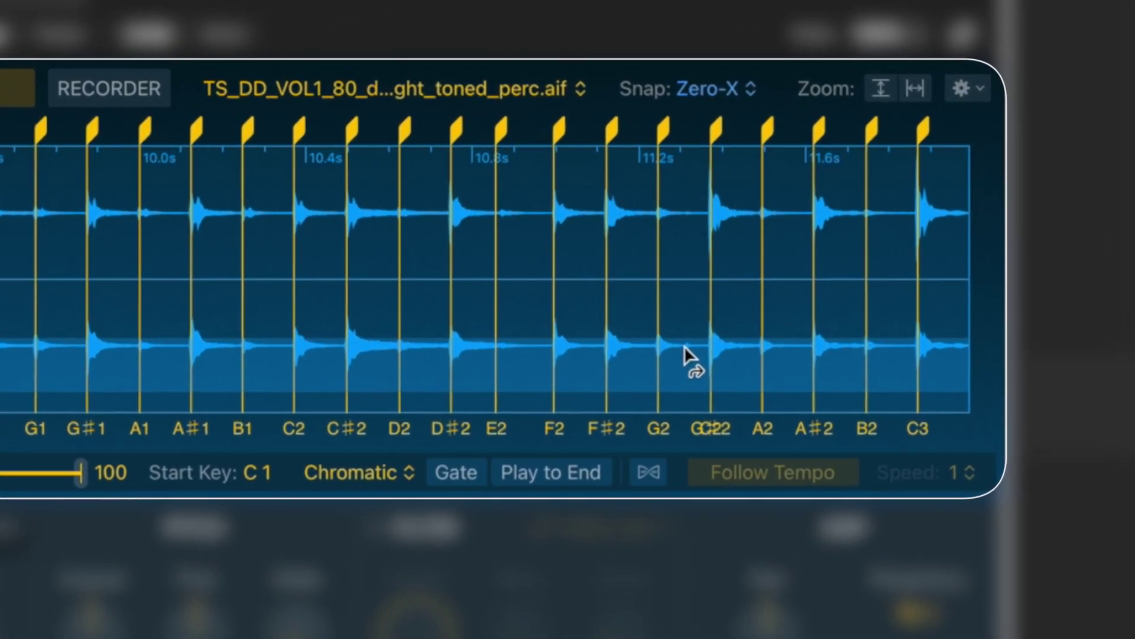
pyautogui.click(789, 153)
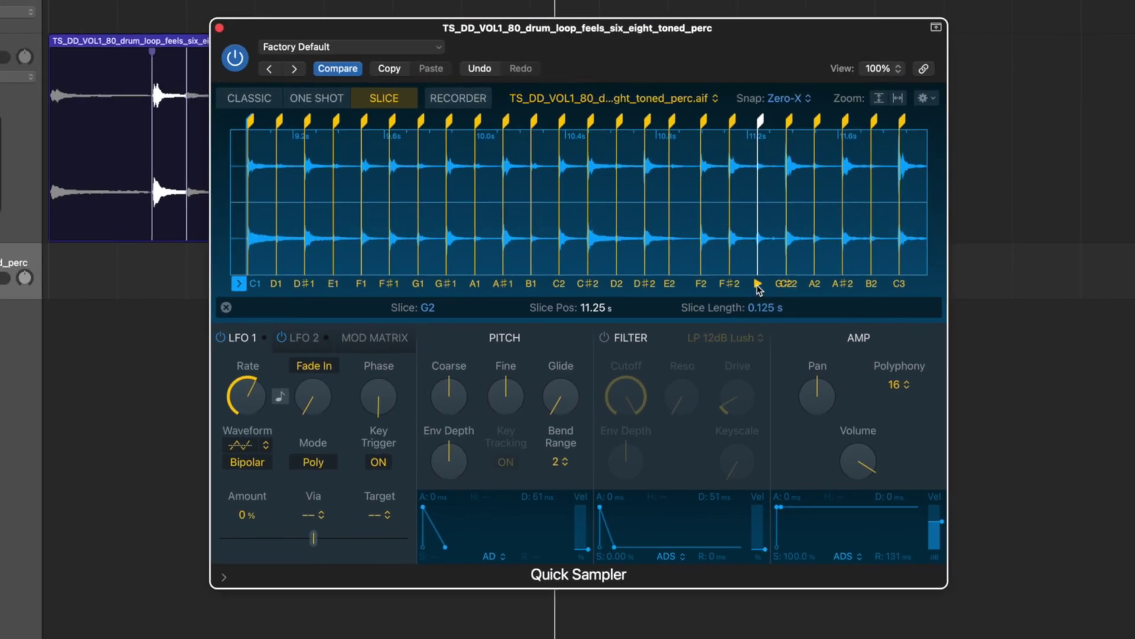
pyautogui.click(757, 286)
pyautogui.click(758, 283)
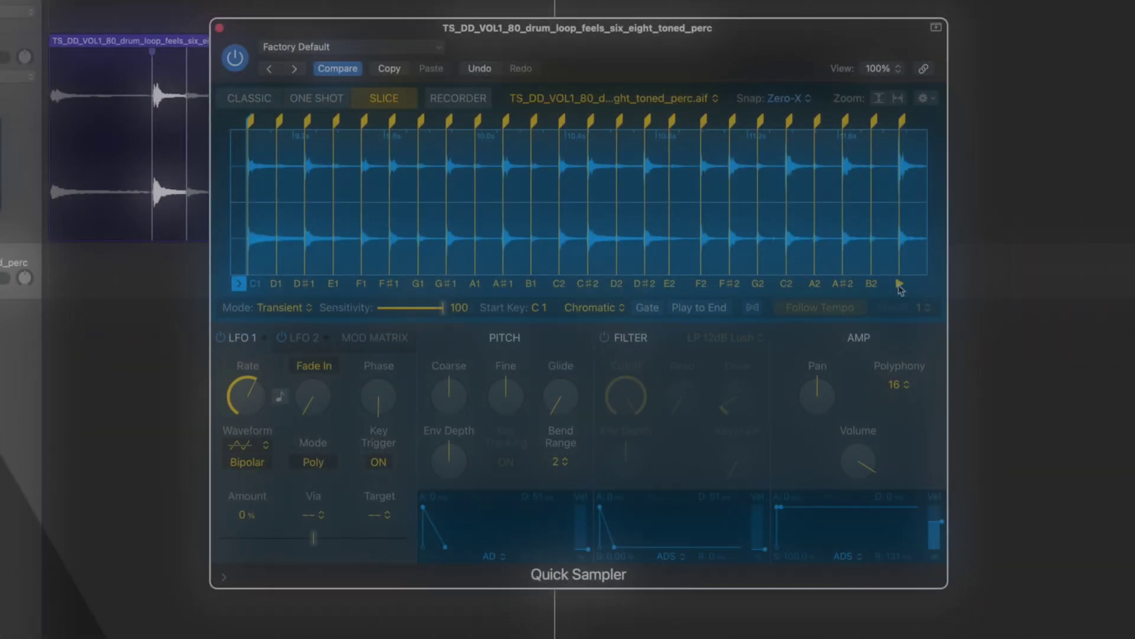
pyautogui.click(900, 285)
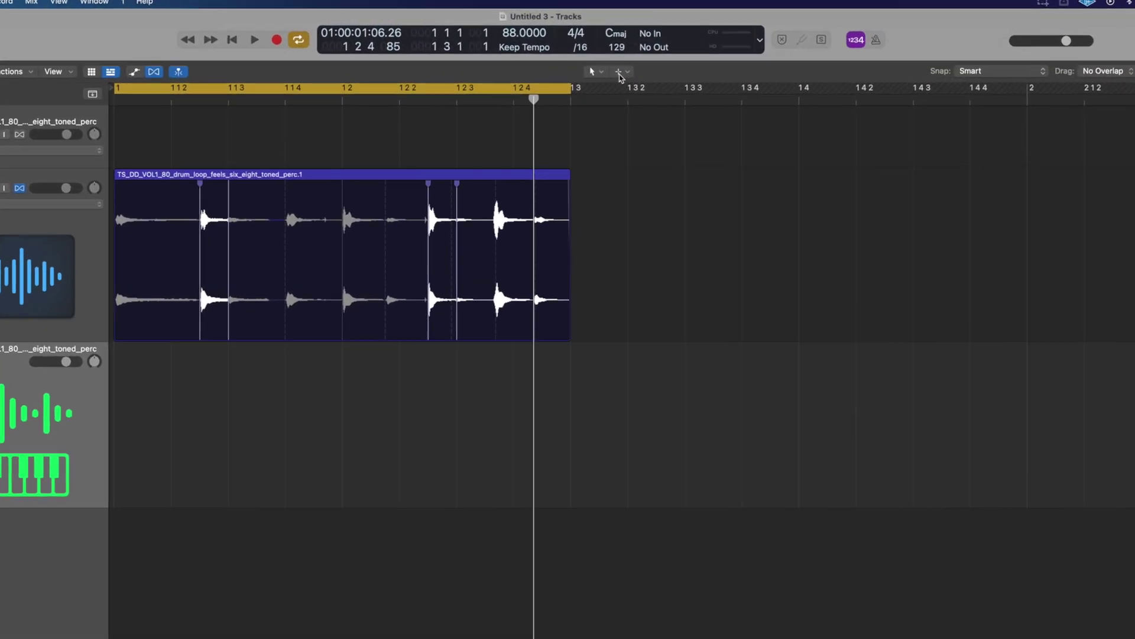
# - Draw an empty MIDI region from bar 1 to bar 2 on the sampler track with the Pencil Tool
pyautogui.click(619, 73)
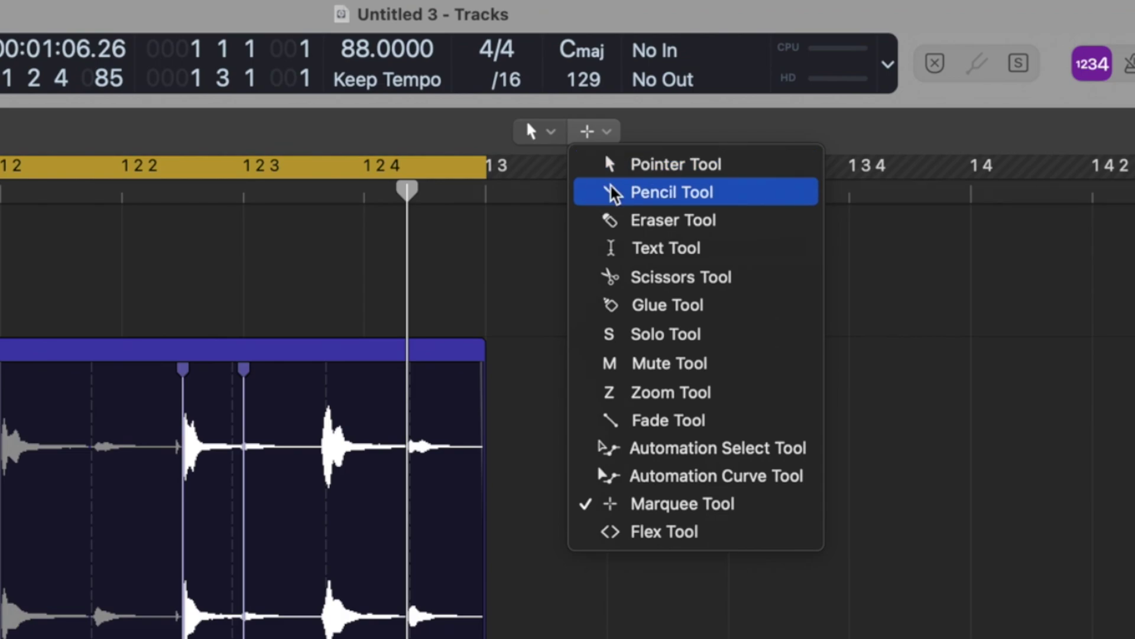
pyautogui.click(628, 104)
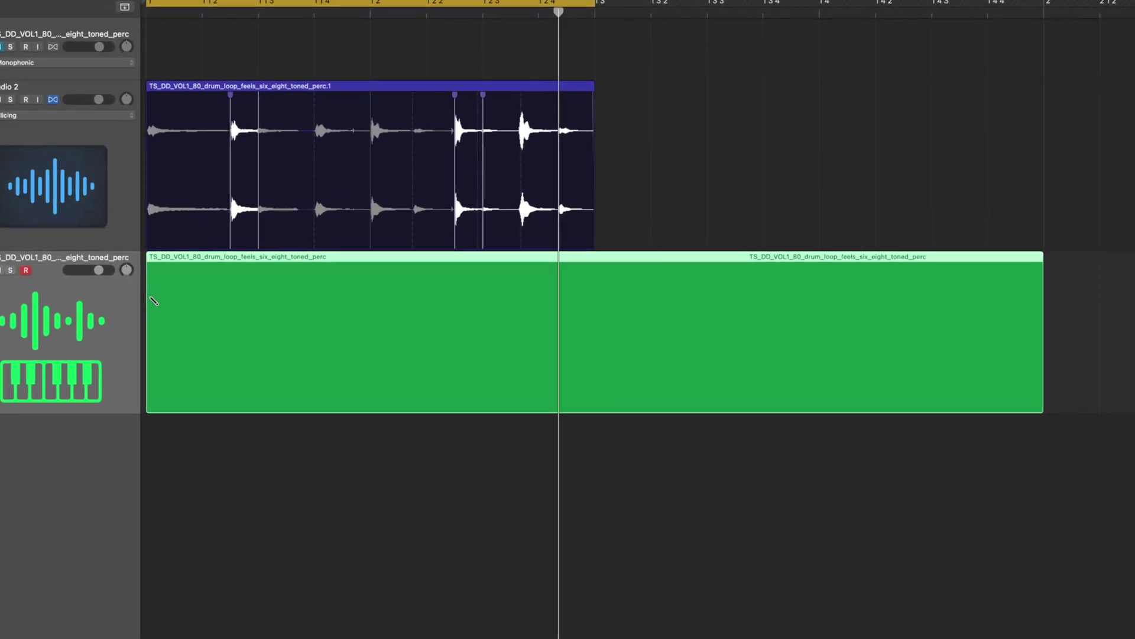
pyautogui.scroll(-5, 754, 172)
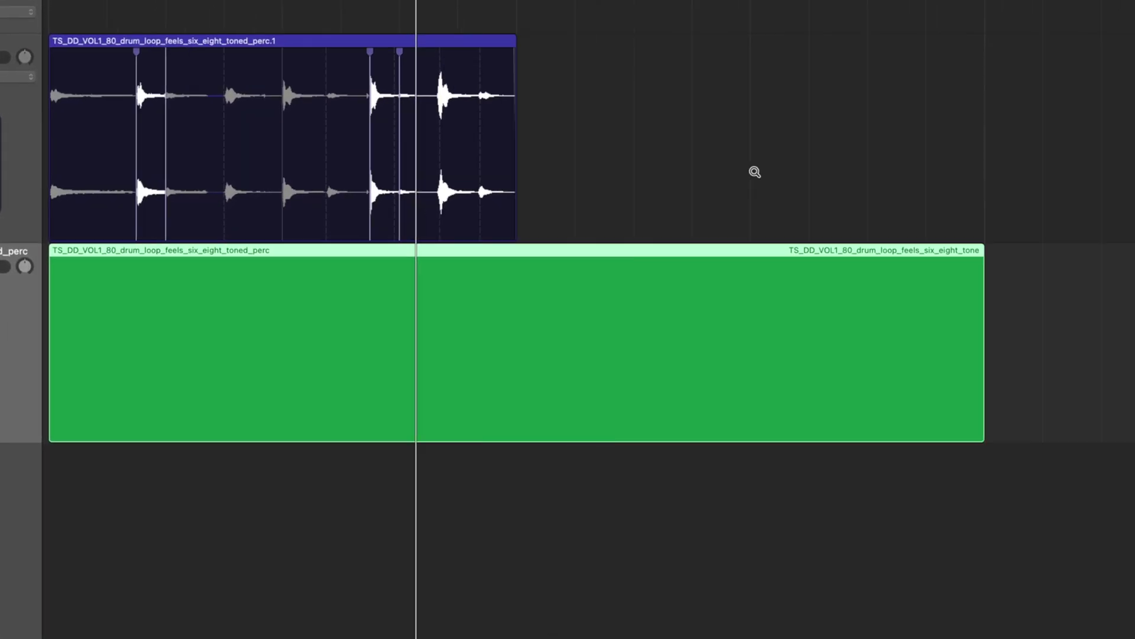
# - Duplicate the trimmed Audio 2 region right after itself and extend the cycle range to bar 2
pyautogui.moveTo(139, 44); pyautogui.dragTo(384, 50)
pyautogui.keyDown('shift'); pyautogui.click(225, 41); pyautogui.keyUp('shift')
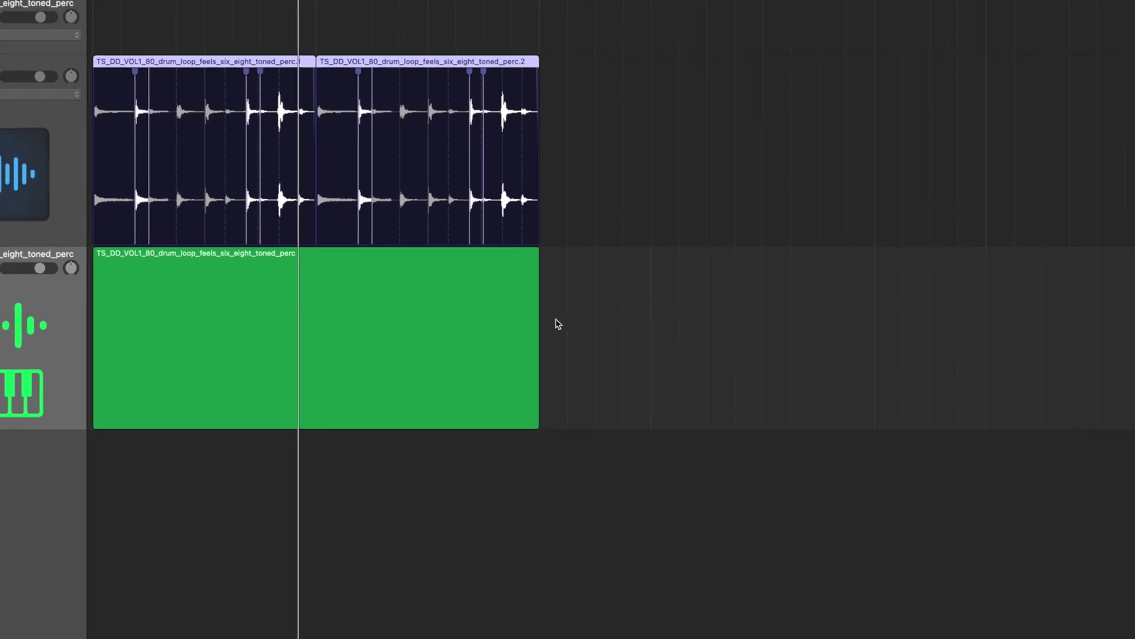
# - Pencil a seven-note eighth-note slice pattern into the MIDI region in the Piano Roll, play it with Audio 2 muted, and close the editor
pyautogui.click(211, 255)
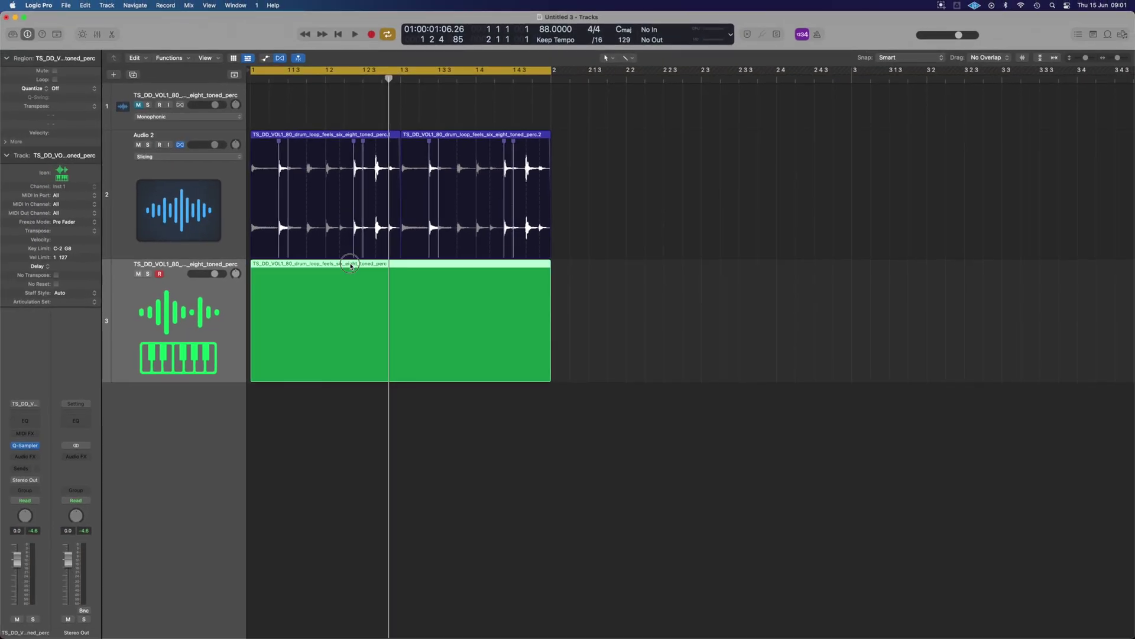
pyautogui.doubleClick(350, 266)
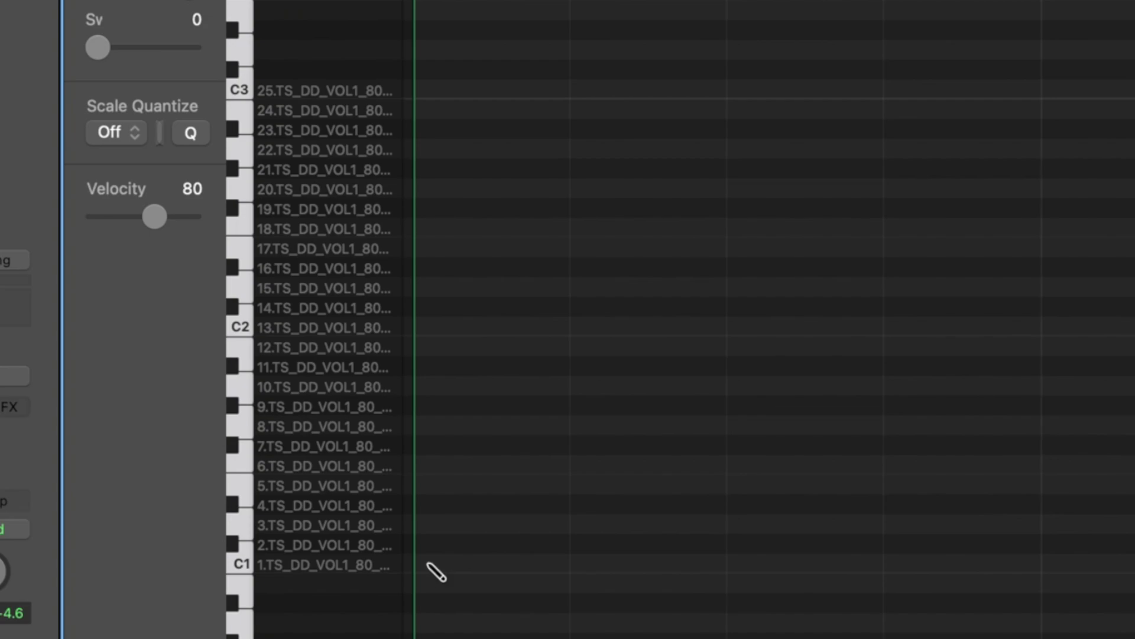
pyautogui.click(459, 543)
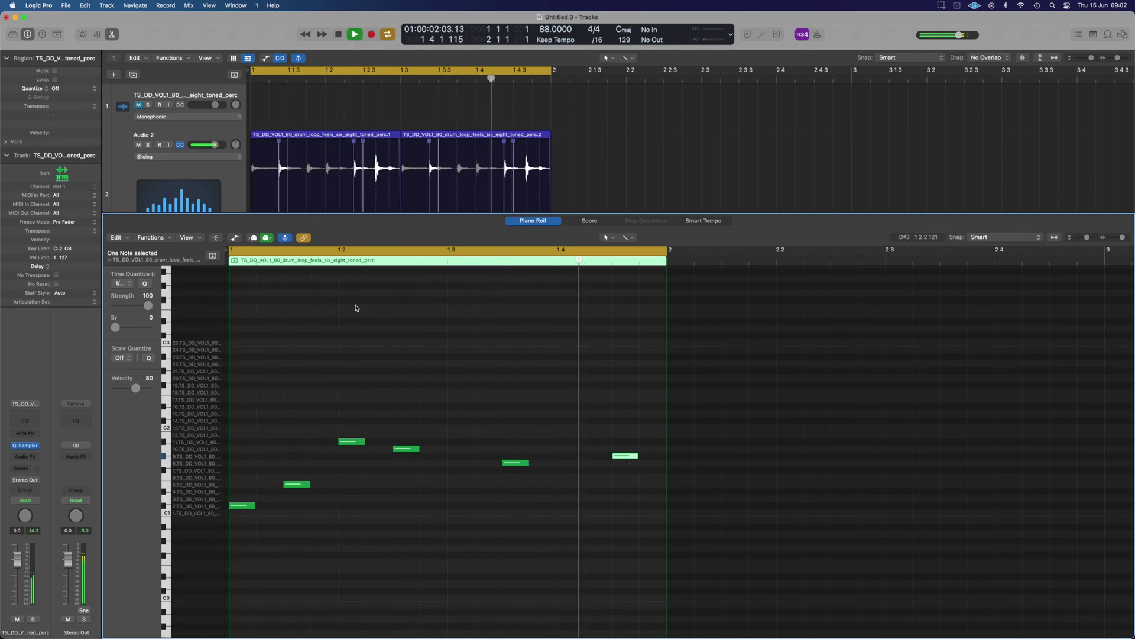
pyautogui.click(139, 145)
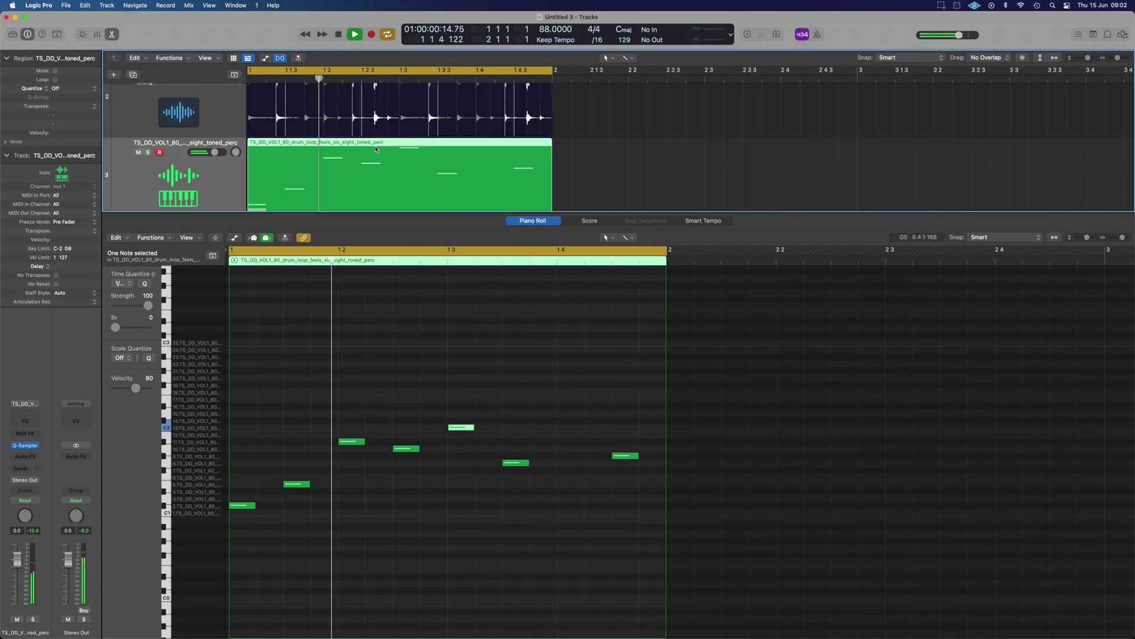
pyautogui.press('e')
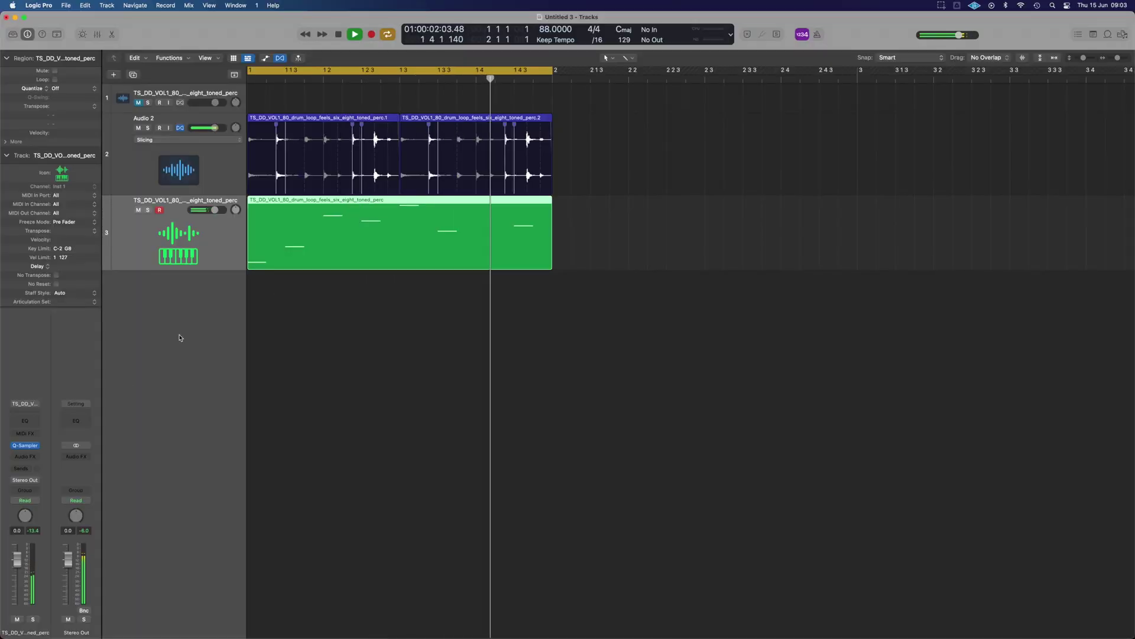
# - Open the sampler track's Quick Sampler and move its window clear of the region starts
pyautogui.click(25, 447)
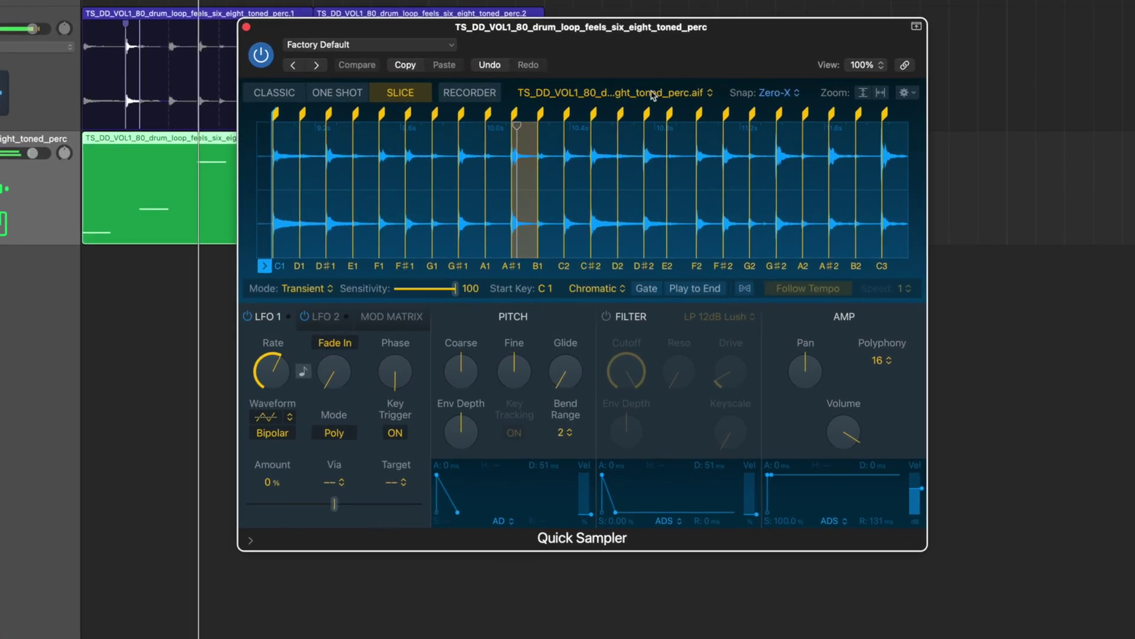
pyautogui.moveTo(582, 62); pyautogui.dragTo(768, 111)
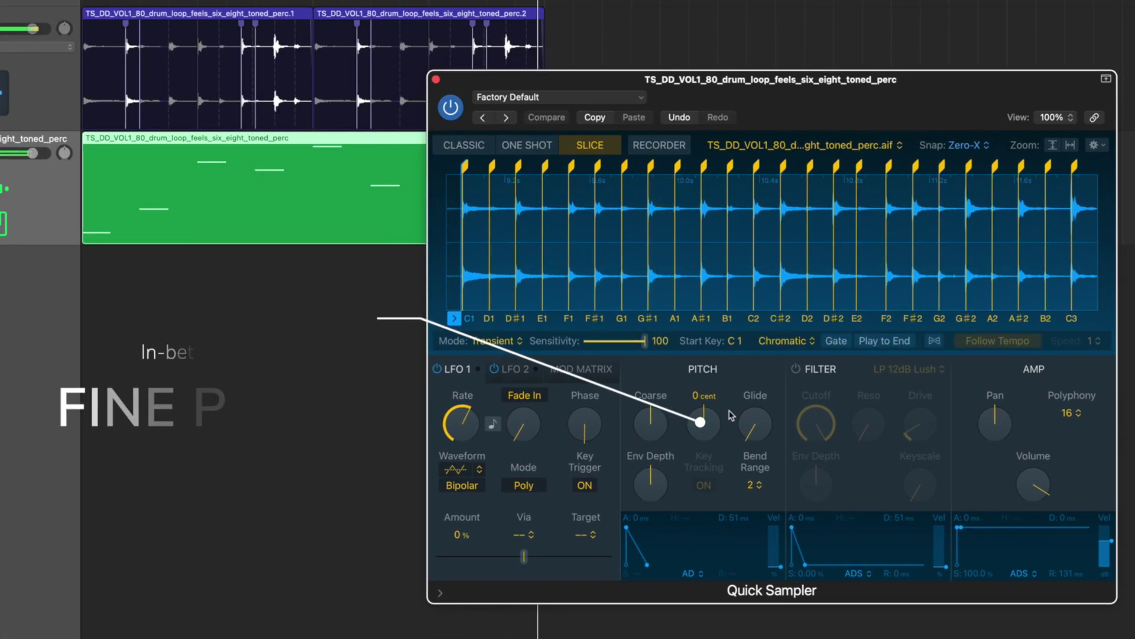
# - Try raising the Fine pitch to +50 cent while the sampler region plays soloed, and return it to 0 cent
pyautogui.moveTo(705, 431); pyautogui.dragTo(712, 414)
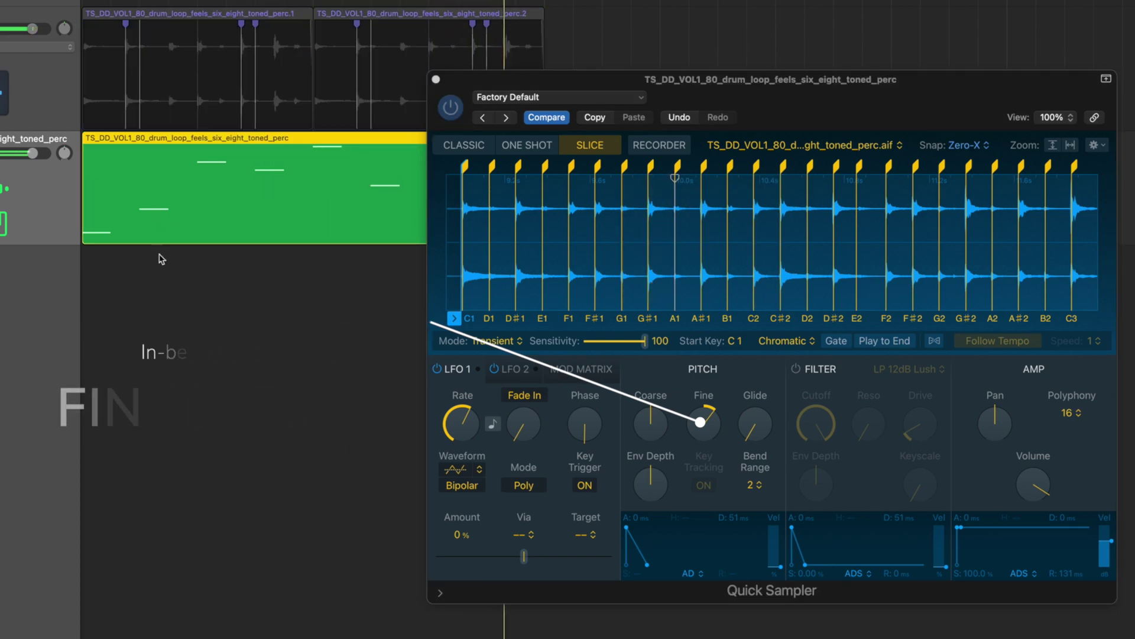
pyautogui.moveTo(706, 436)
pyautogui.moveTo(707, 435); pyautogui.dragTo(704, 439)
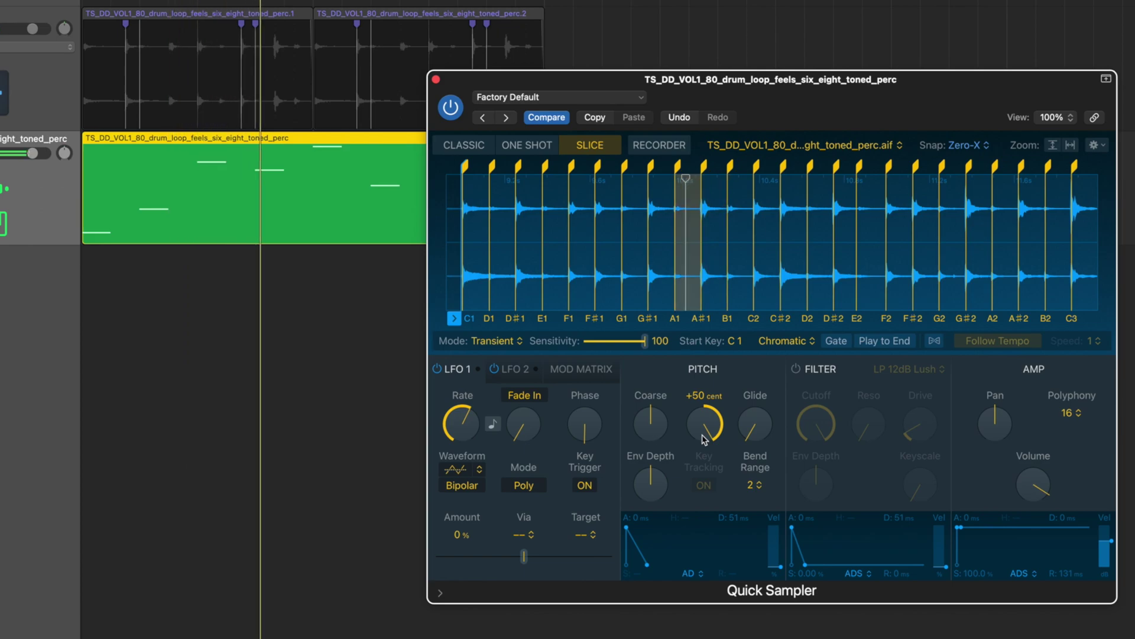
pyautogui.moveTo(702, 437); pyautogui.dragTo(705, 497)
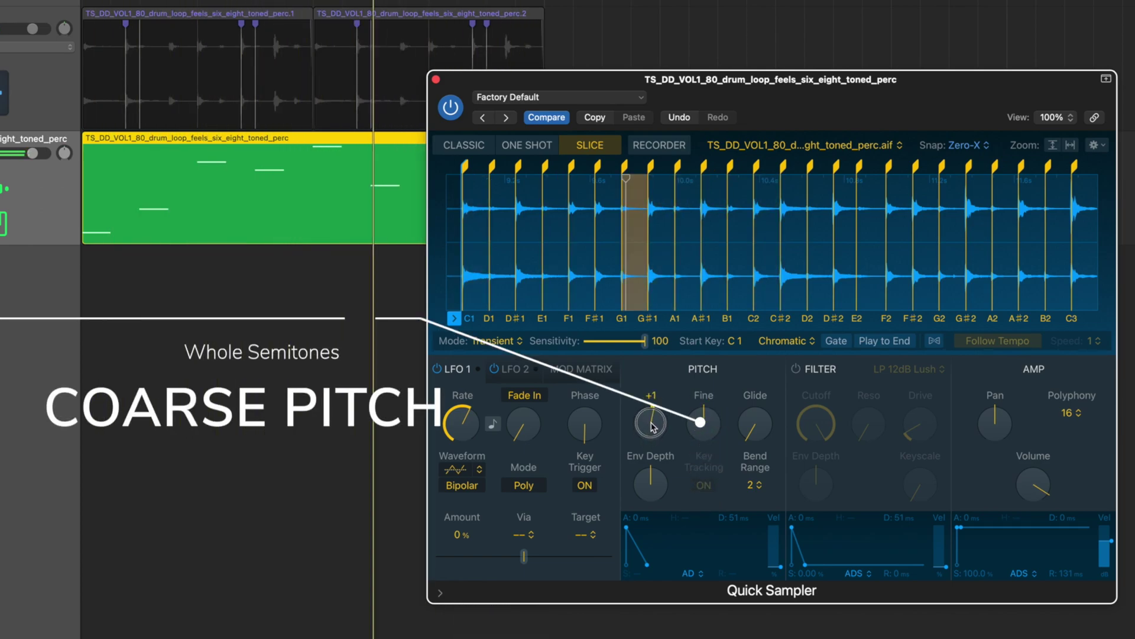
# - Try the Coarse pitch up to +5 semitones, settle on a smaller upward shift, and turn off the region's solo
pyautogui.moveTo(653, 430); pyautogui.dragTo(655, 414)
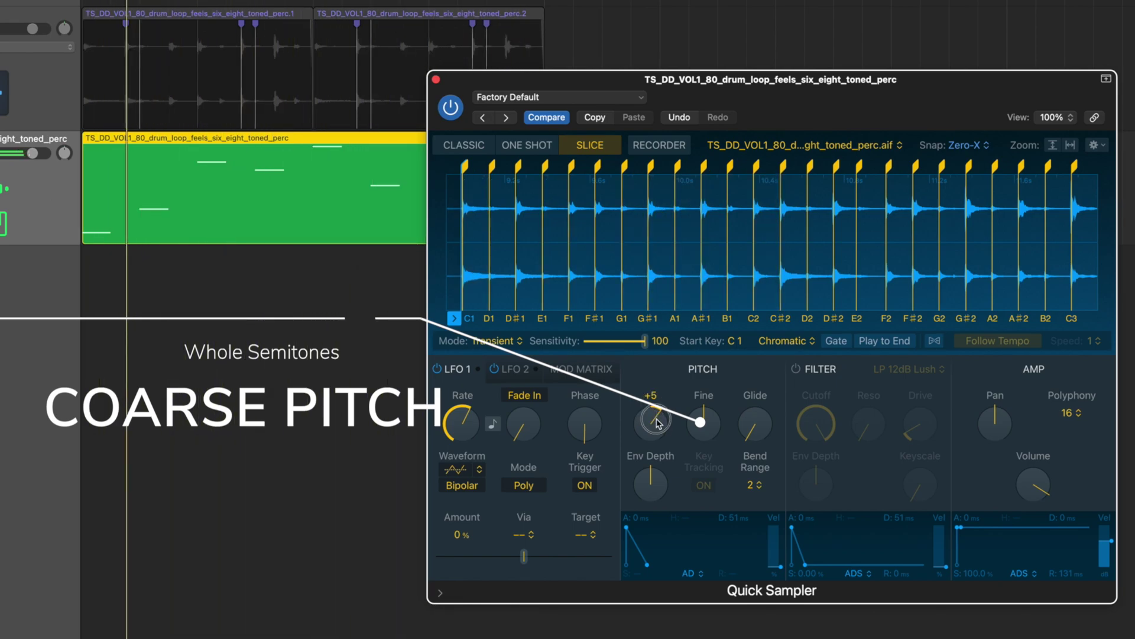
pyautogui.moveTo(656, 419); pyautogui.dragTo(656, 429)
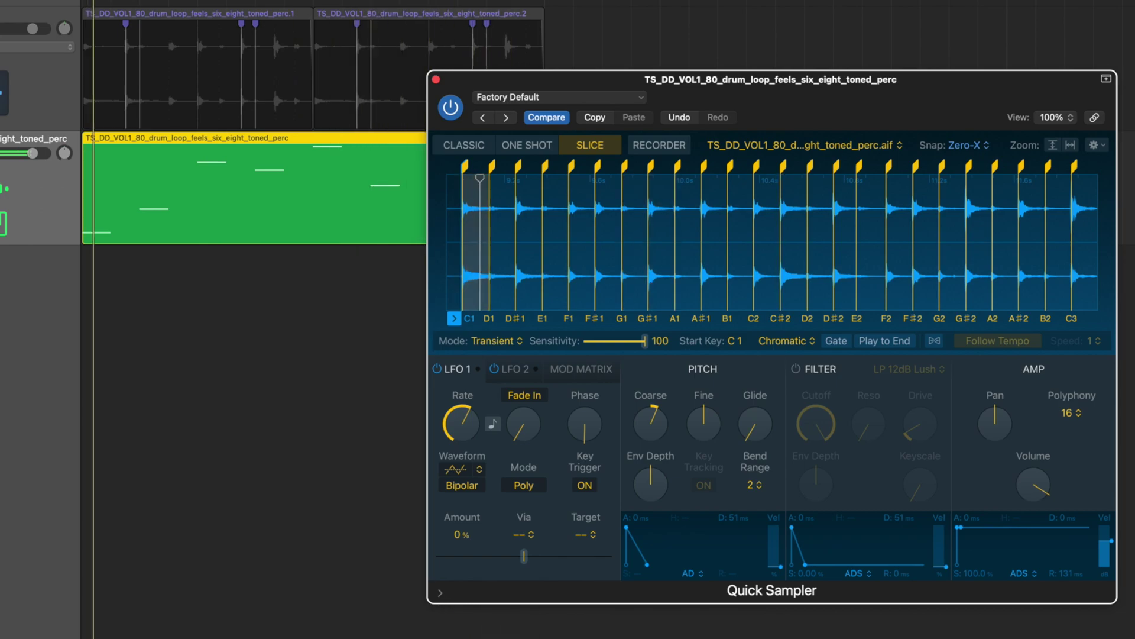
pyautogui.press('s')
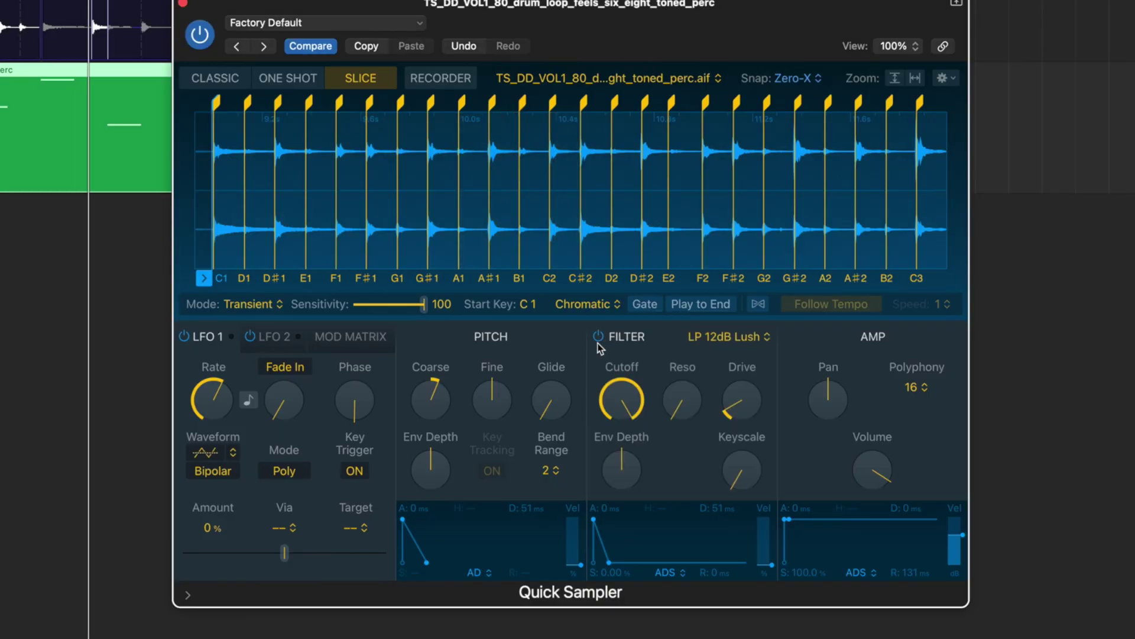
# - Enable the sampler's filter as HP 24dB Edgy and raise its resonance while the soloed region plays
pyautogui.click(748, 345)
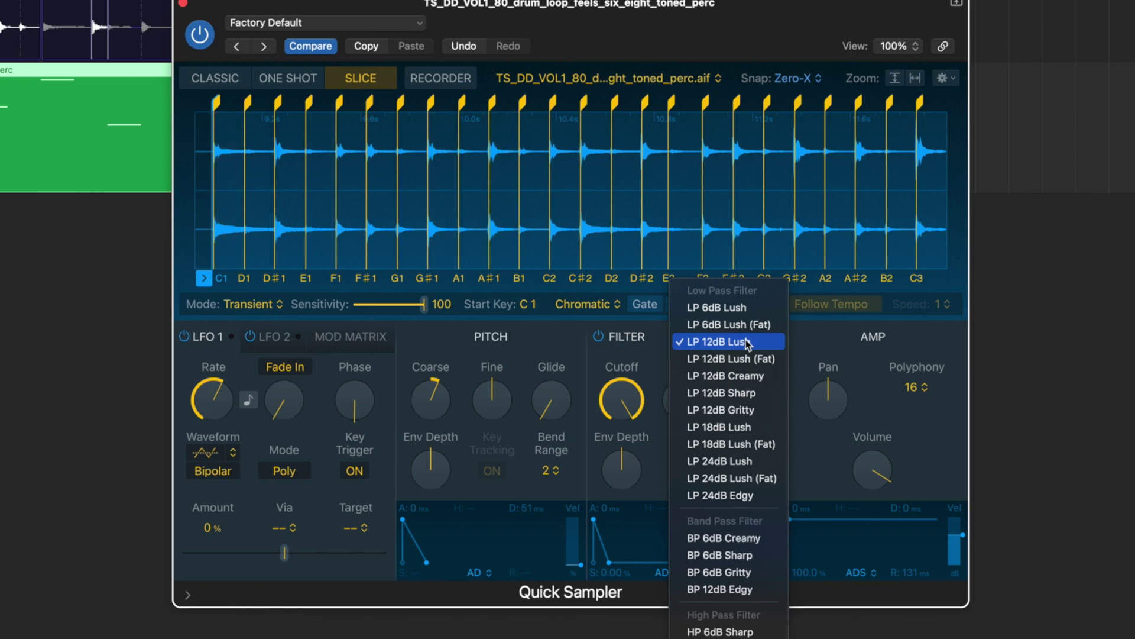
pyautogui.click(720, 638)
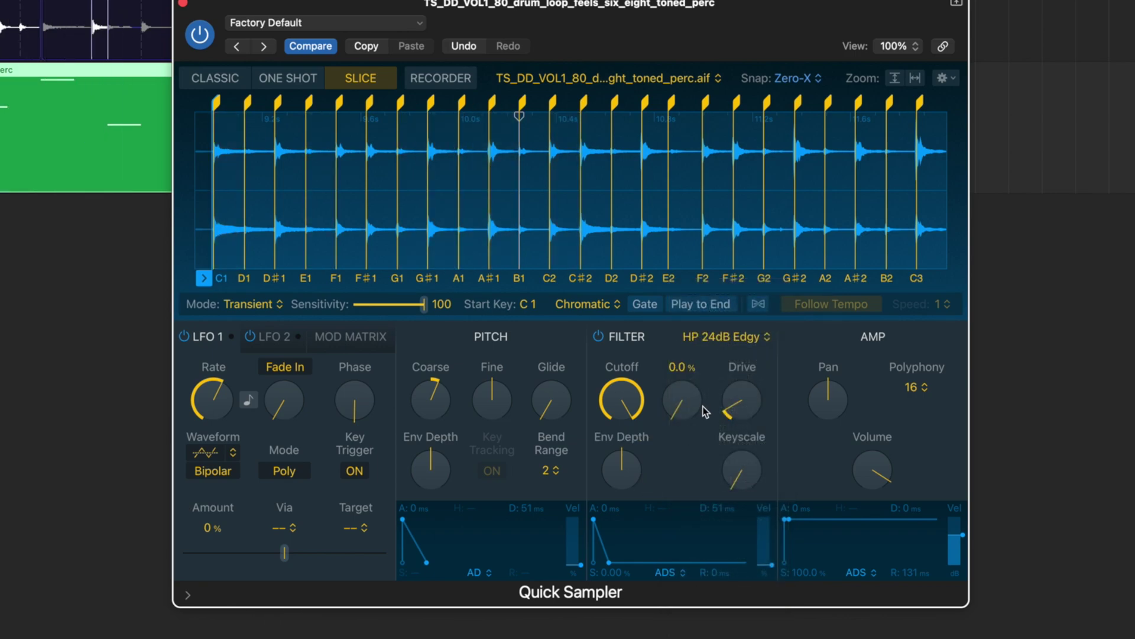
pyautogui.press('space')
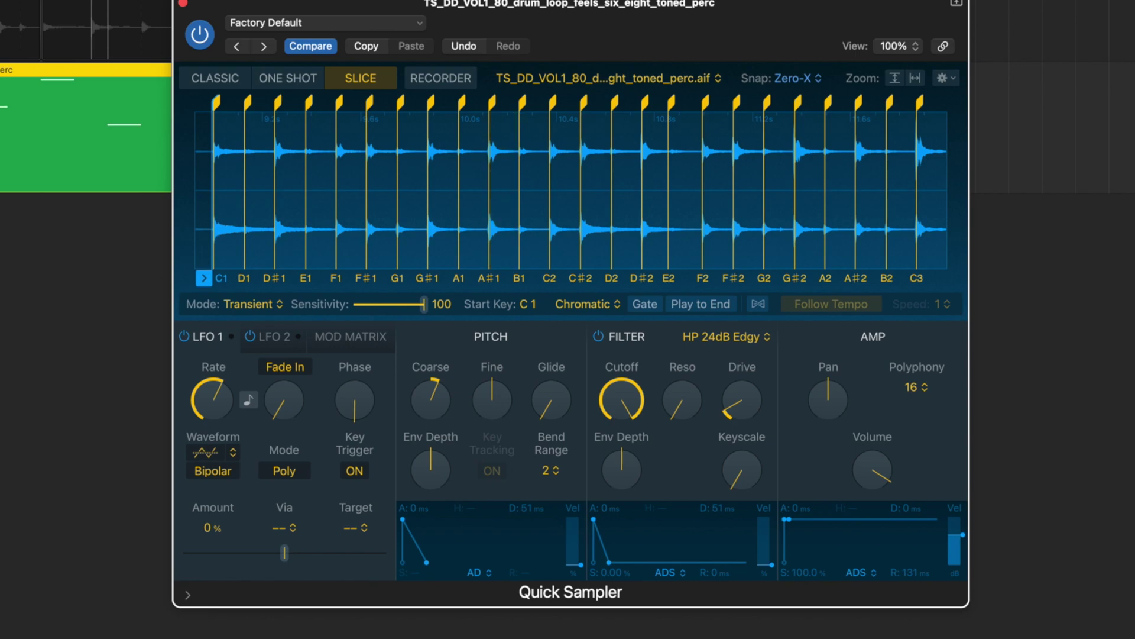
pyautogui.moveTo(690, 409); pyautogui.dragTo(693, 308)
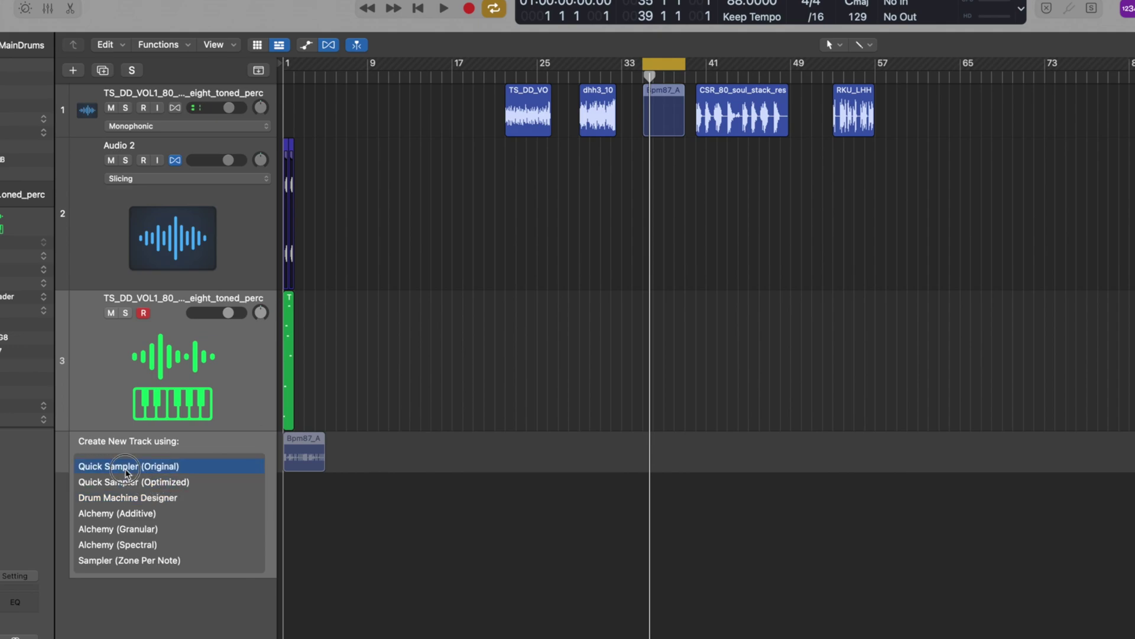
# - Add the Bpm87_Am_Blue_Mist_MainDrums loop on a new sliced Quick Sampler track, create an empty one-bar region, and make the track taller
pyautogui.moveTo(125, 470); pyautogui.dragTo(126, 470)
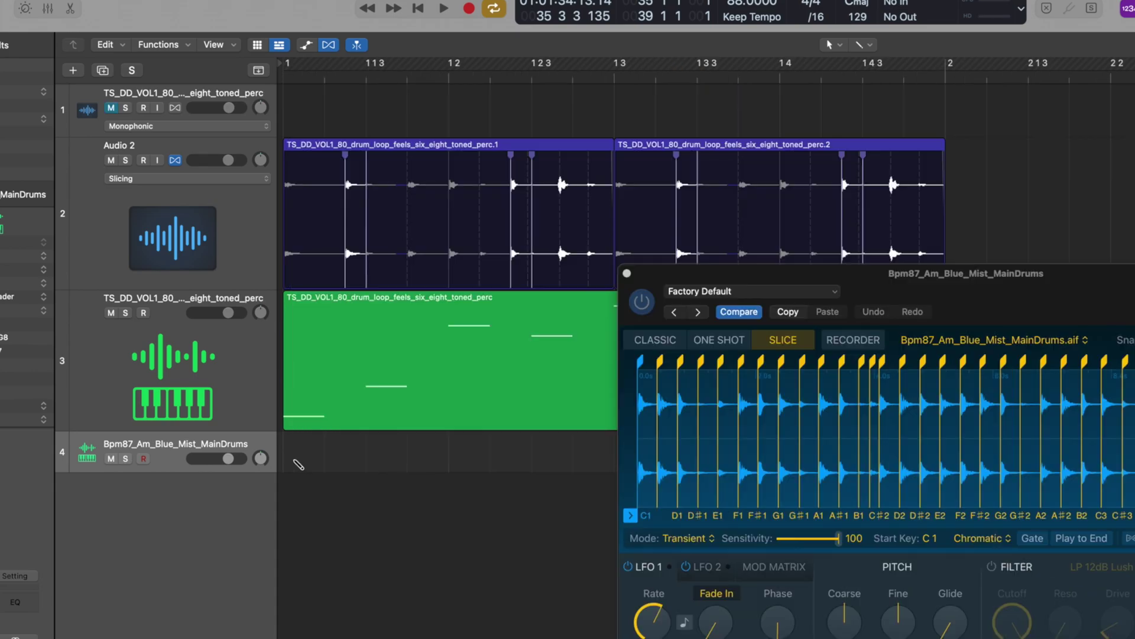
pyautogui.click(290, 461)
pyautogui.moveTo(211, 470); pyautogui.dragTo(212, 633)
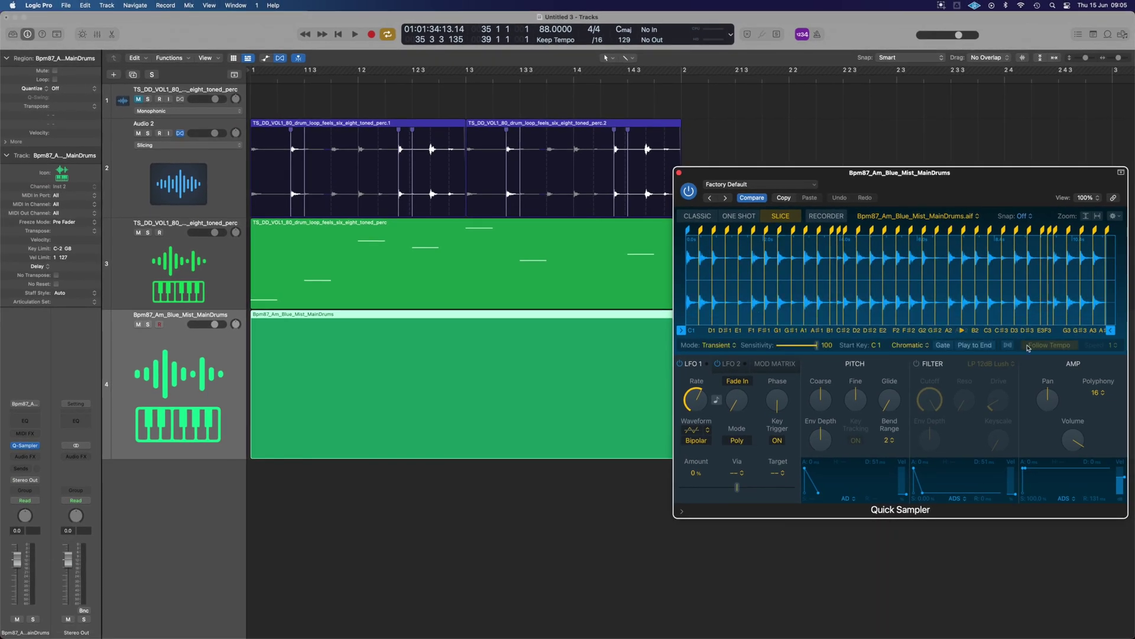
# - Trim the drum sample's end to 4.422 s and enter a pattern of slice notes in the new region's Piano Roll
pyautogui.moveTo(1074, 333); pyautogui.dragTo(863, 344)
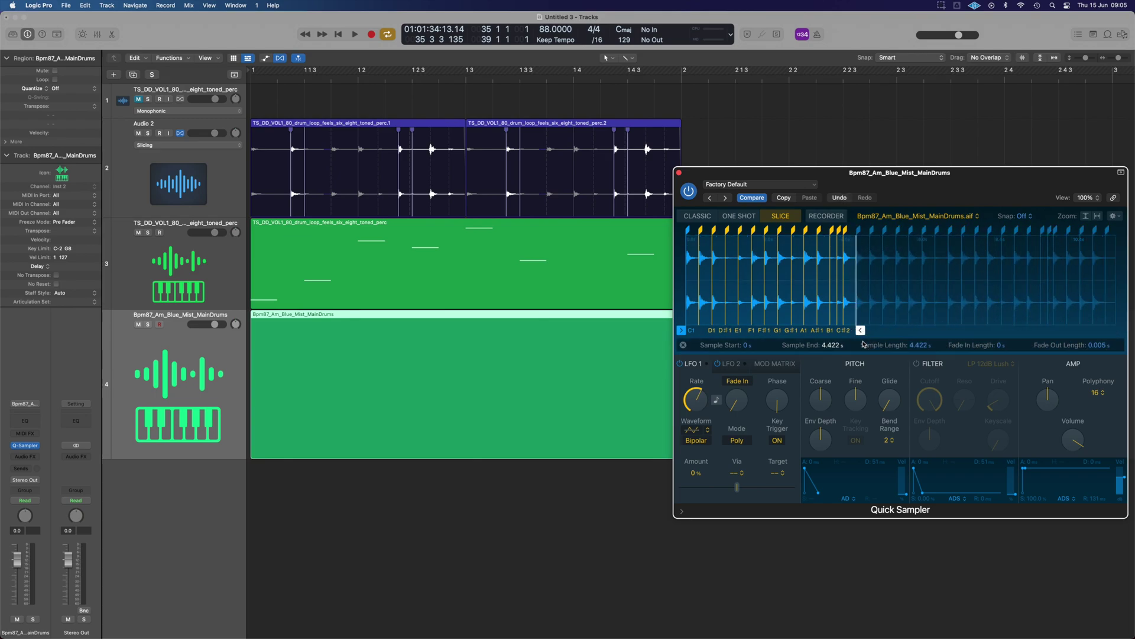
pyautogui.doubleClick(344, 322)
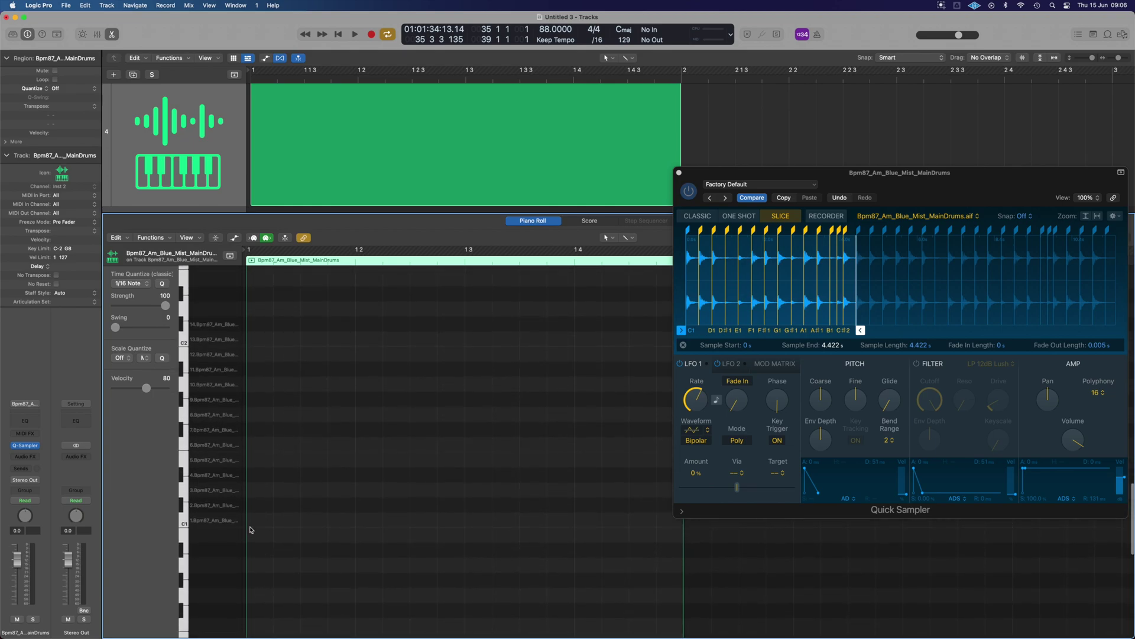
pyautogui.click(422, 504)
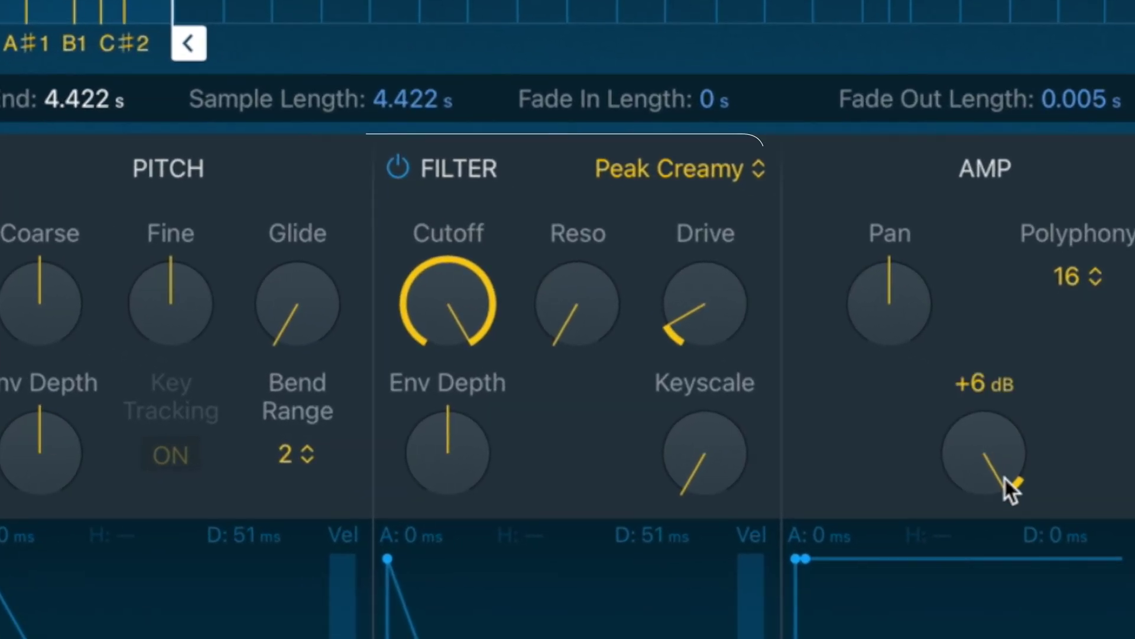
# - Raise the Drive of the drum sampler's Peak Creamy filter to well above 50%
pyautogui.keyDown('alt'); pyautogui.click(1013, 473); pyautogui.keyUp('alt')
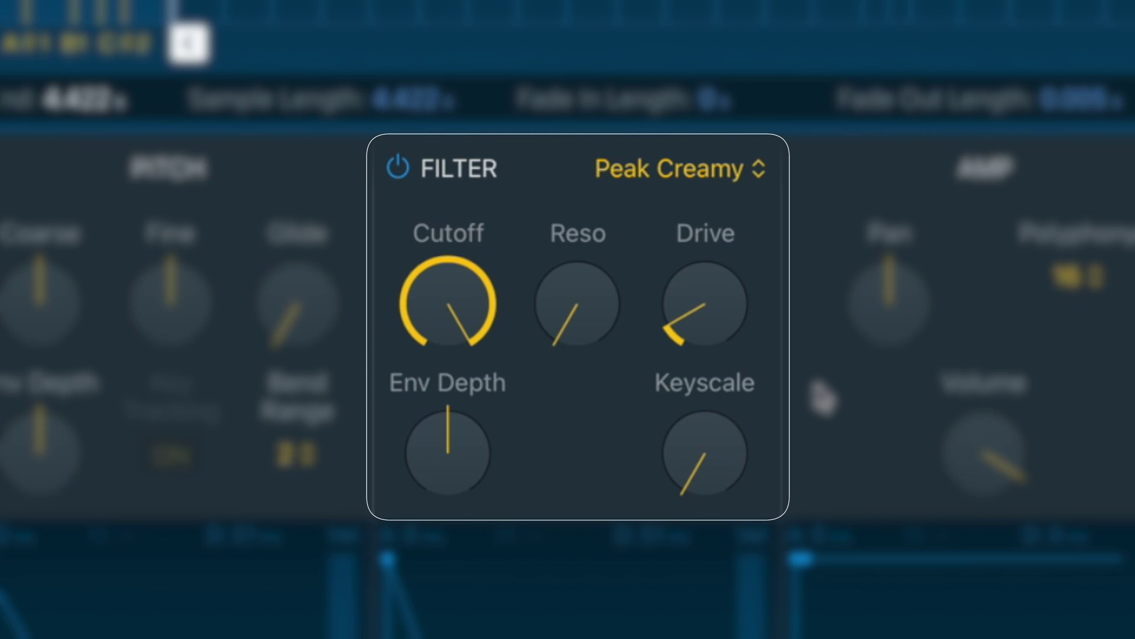
pyautogui.moveTo(706, 329); pyautogui.dragTo(703, 261)
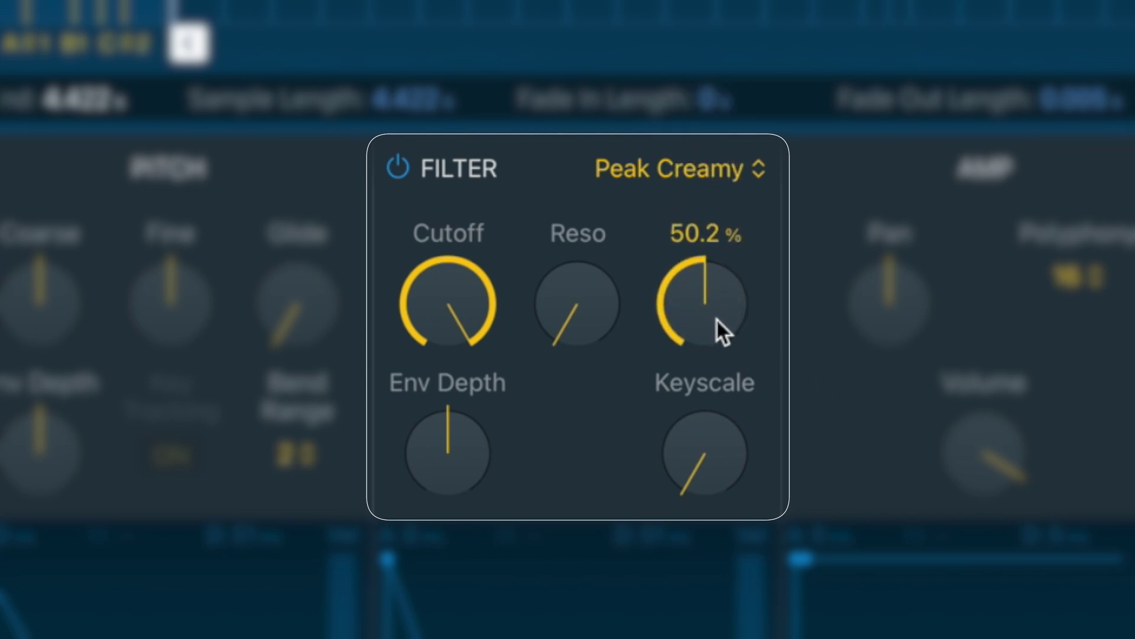
pyautogui.moveTo(717, 322); pyautogui.dragTo(712, 214)
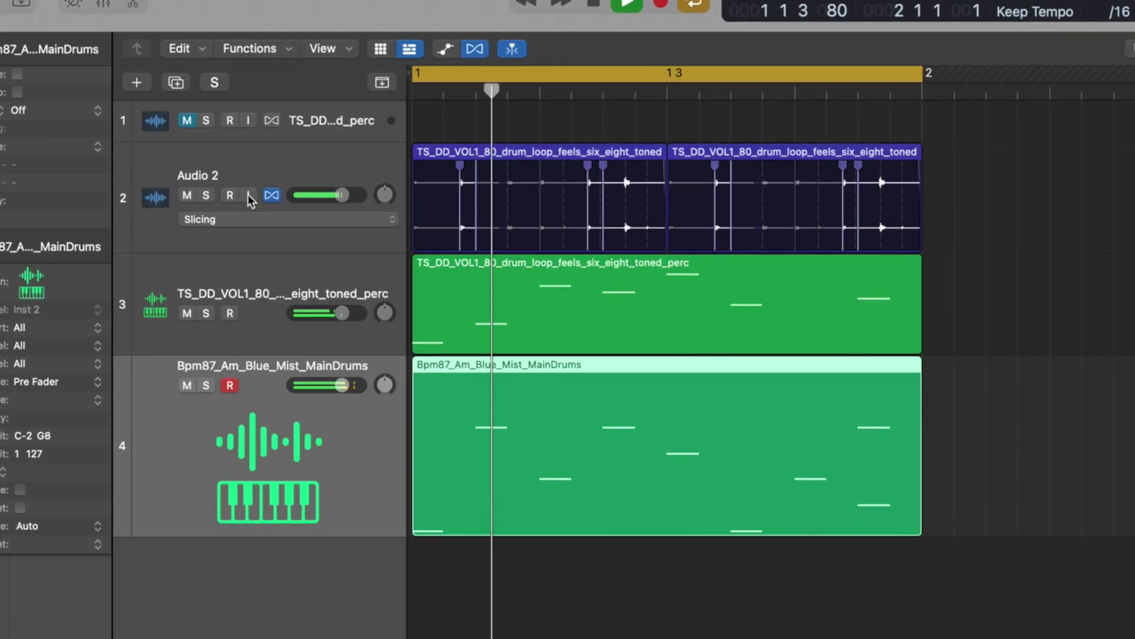
# - With Audio 2 soloed, delete its second loop region and time-stretch the first region to fill the whole bar
pyautogui.click(205, 195)
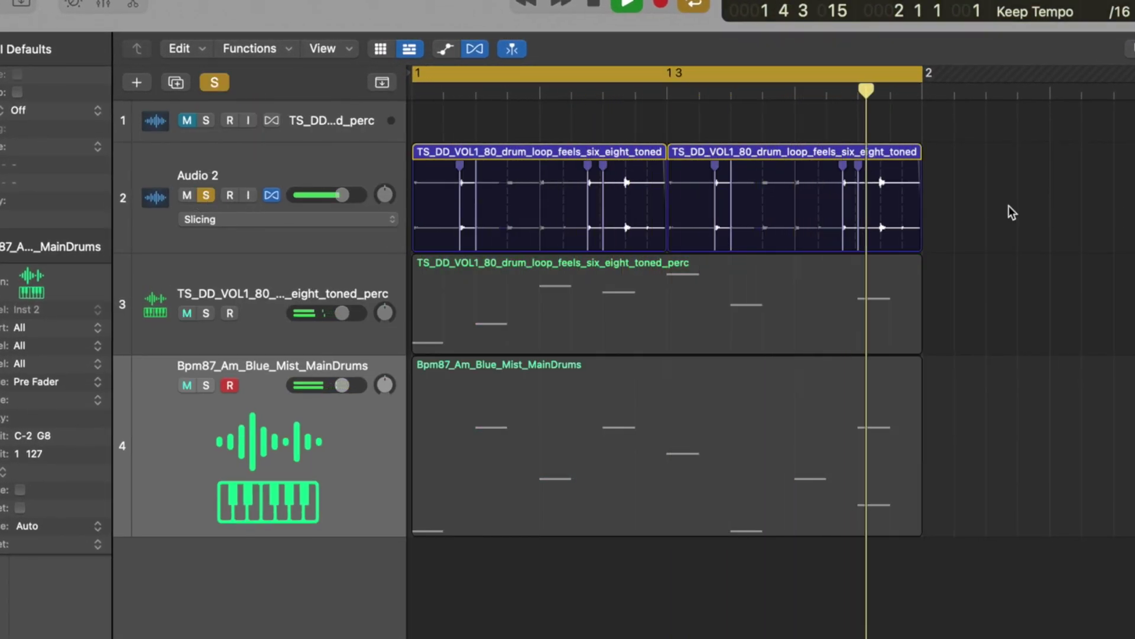
pyautogui.click(857, 153)
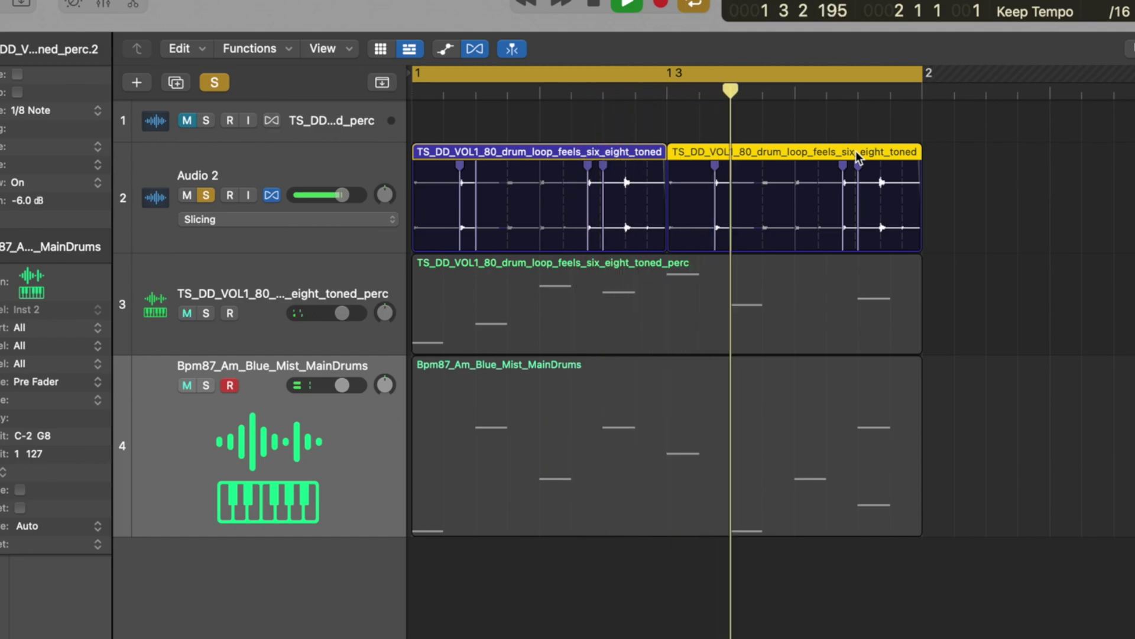
pyautogui.press('Delete')
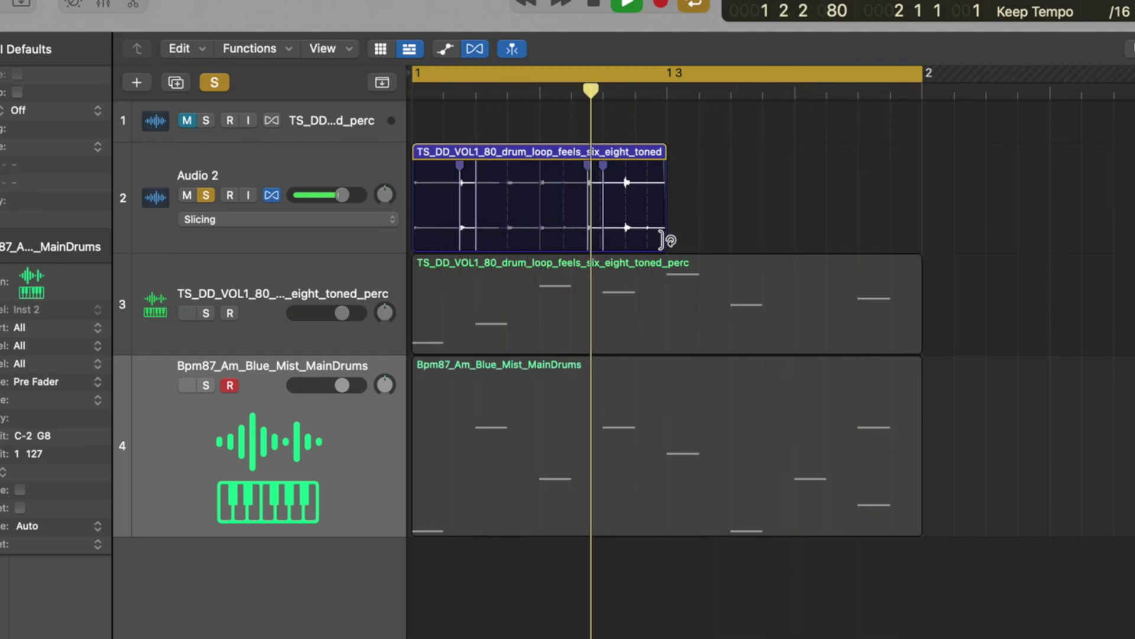
pyautogui.moveTo(662, 154); pyautogui.dragTo(918, 161)
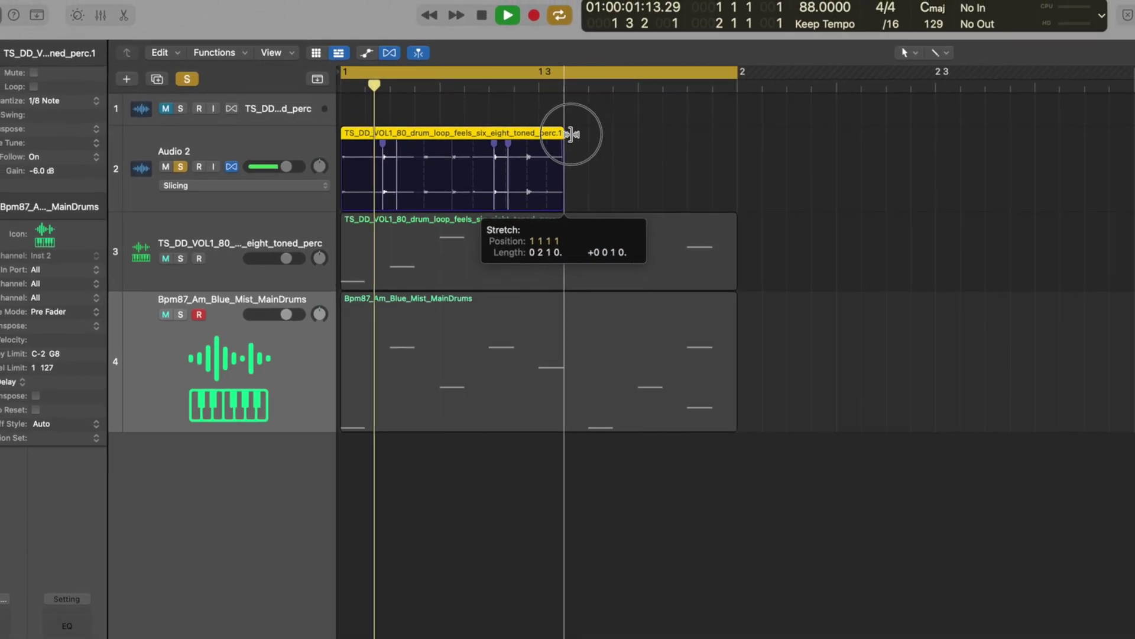
pyautogui.moveTo(497, 113); pyautogui.dragTo(500, 114)
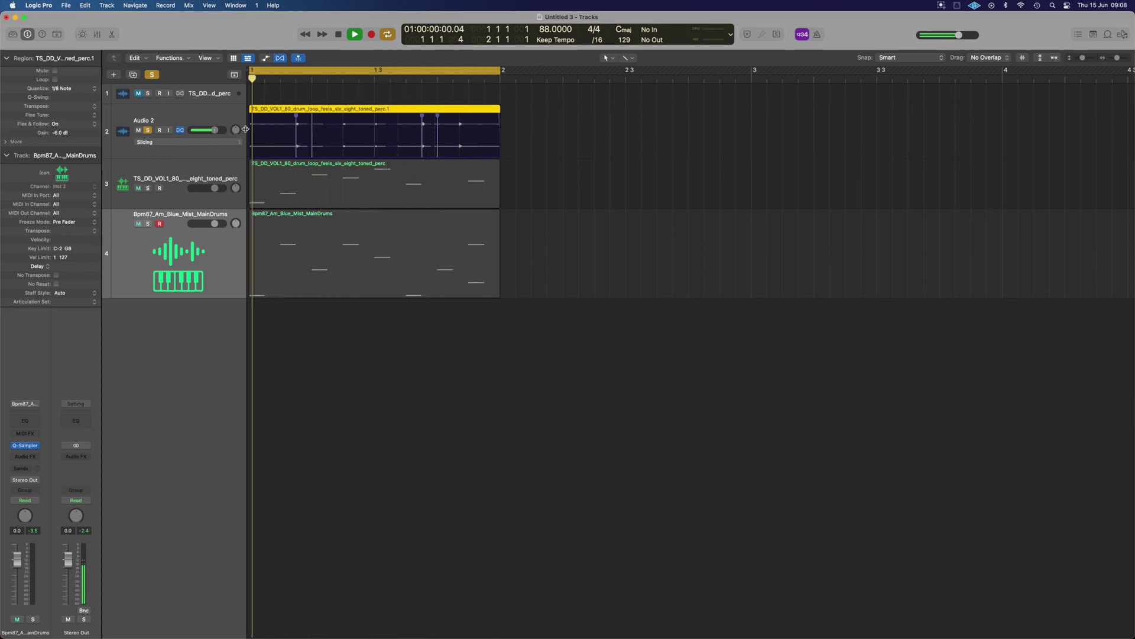
# - Quantize the stretched Audio 2 region to 1/8 Swing B, and turn off the solos on Audio 2 and the percussion sampler track
pyautogui.click(62, 88)
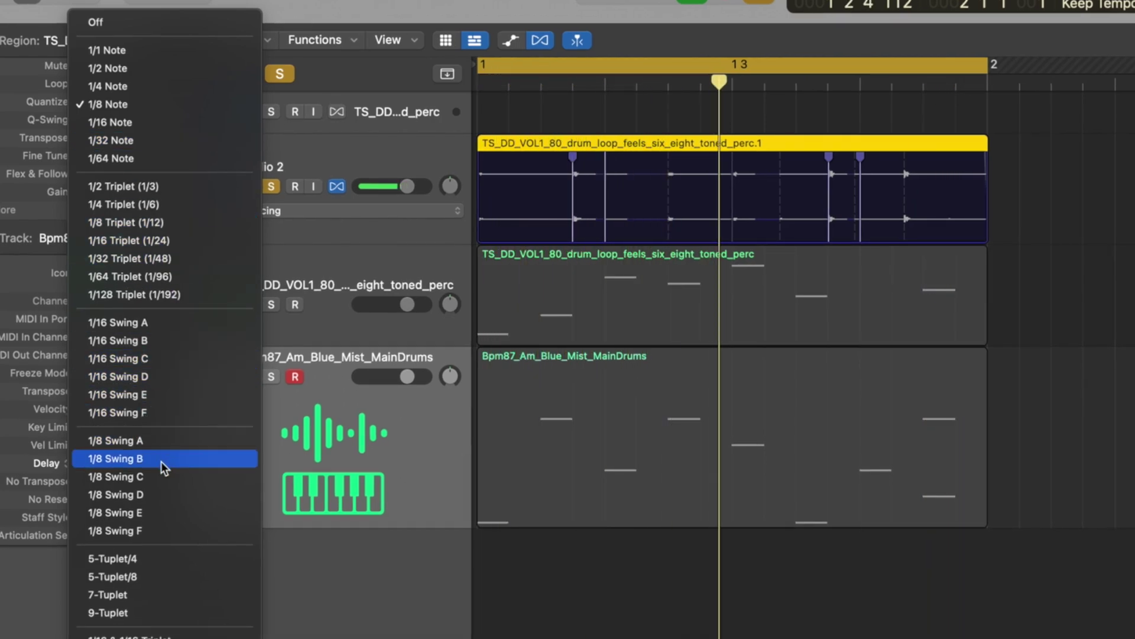
pyautogui.click(144, 460)
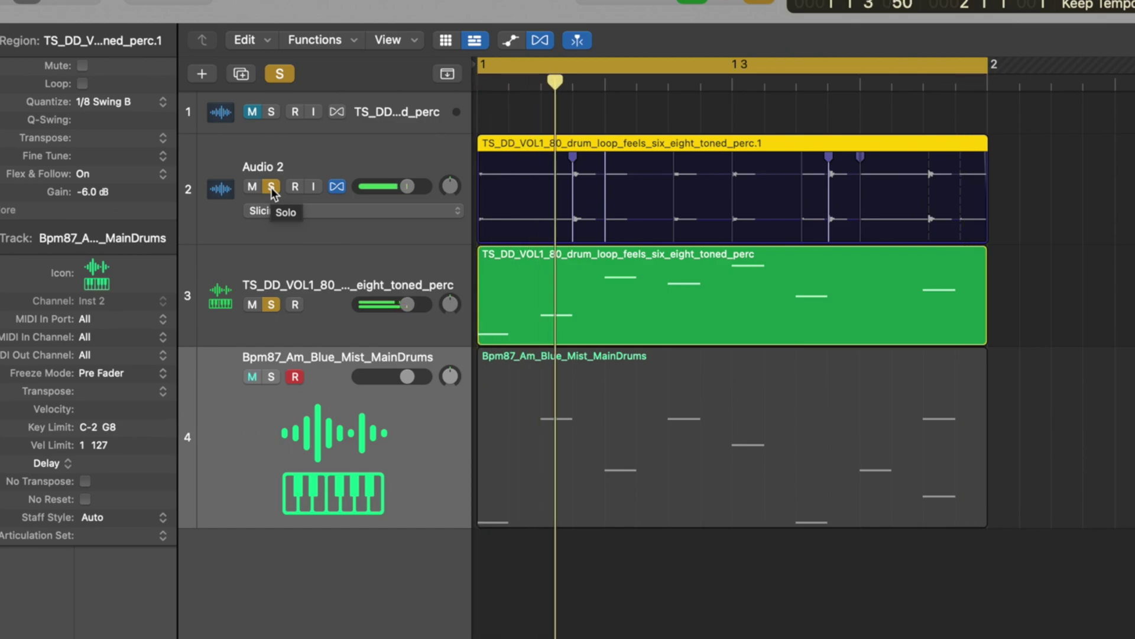
pyautogui.click(271, 187)
pyautogui.click(272, 304)
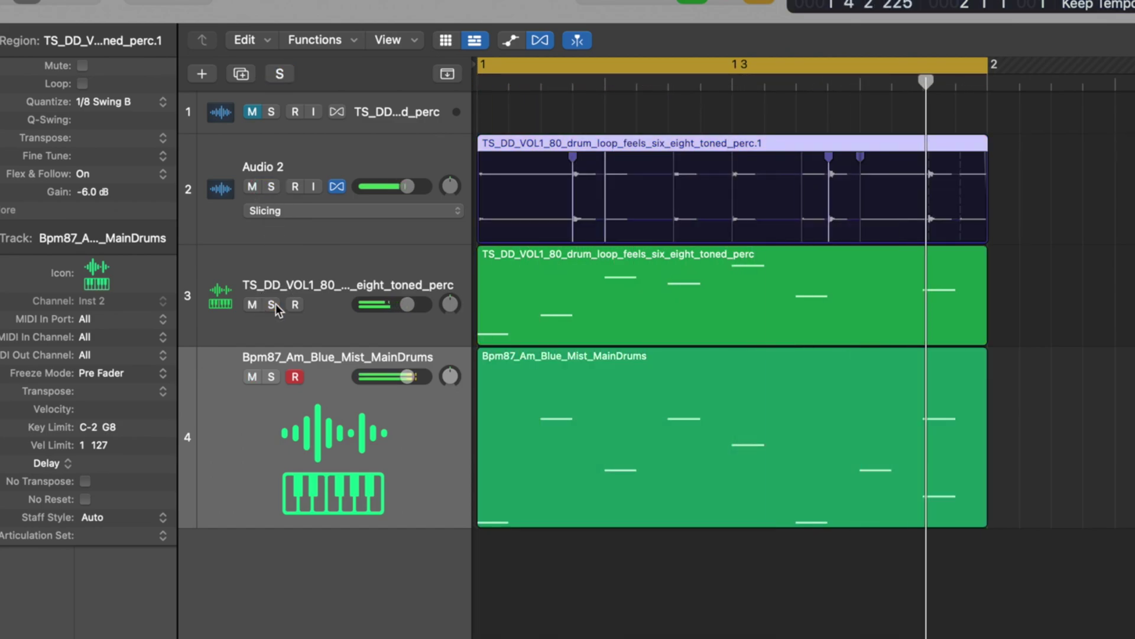
# - Create a Drum Machine Designer track from the Bpm87_Am_Blue_Mist_MainDrums slices in Quick Sampler
pyautogui.scroll(5, 833, 324)
pyautogui.hscroll(-3, 833, 324)
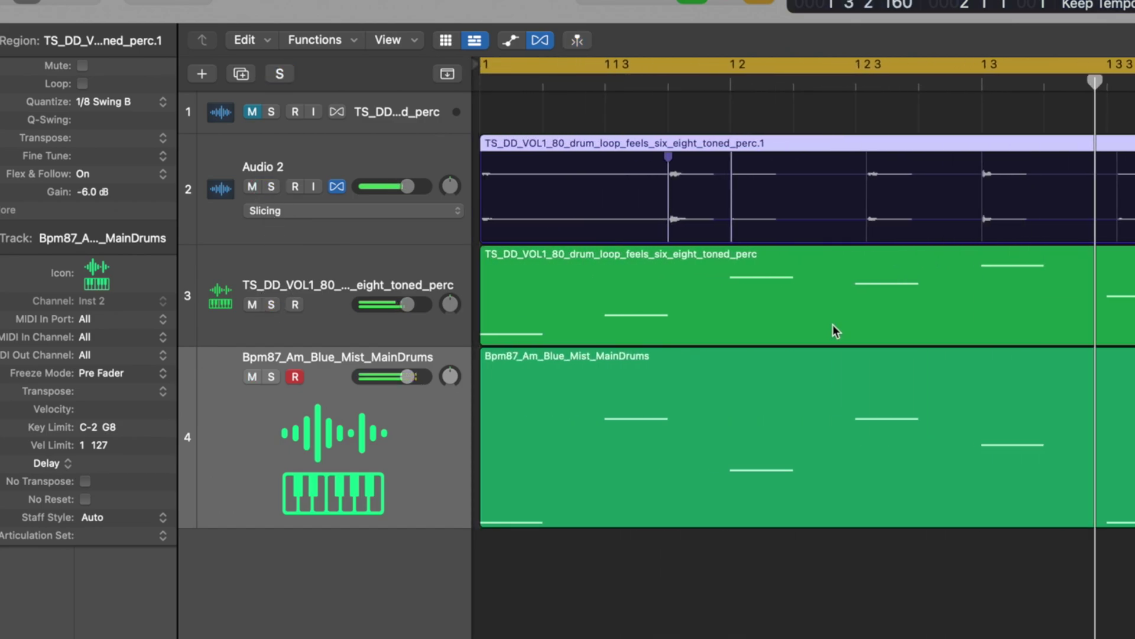
pyautogui.scroll(-3, 832, 324)
pyautogui.scroll(5, 832, 324)
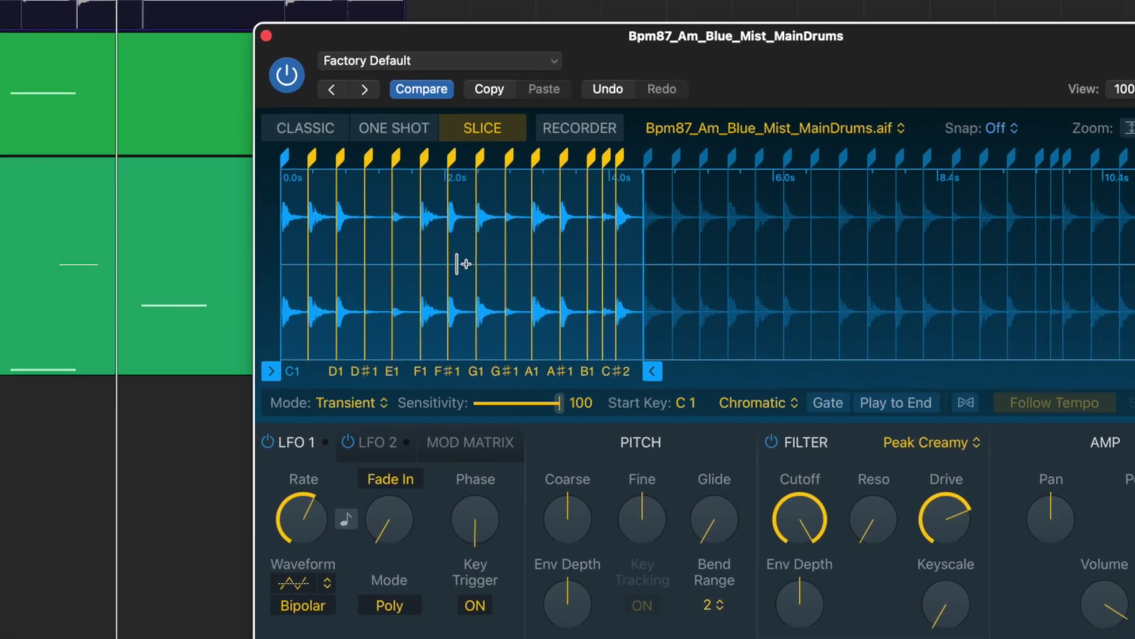
pyautogui.rightClick(454, 266)
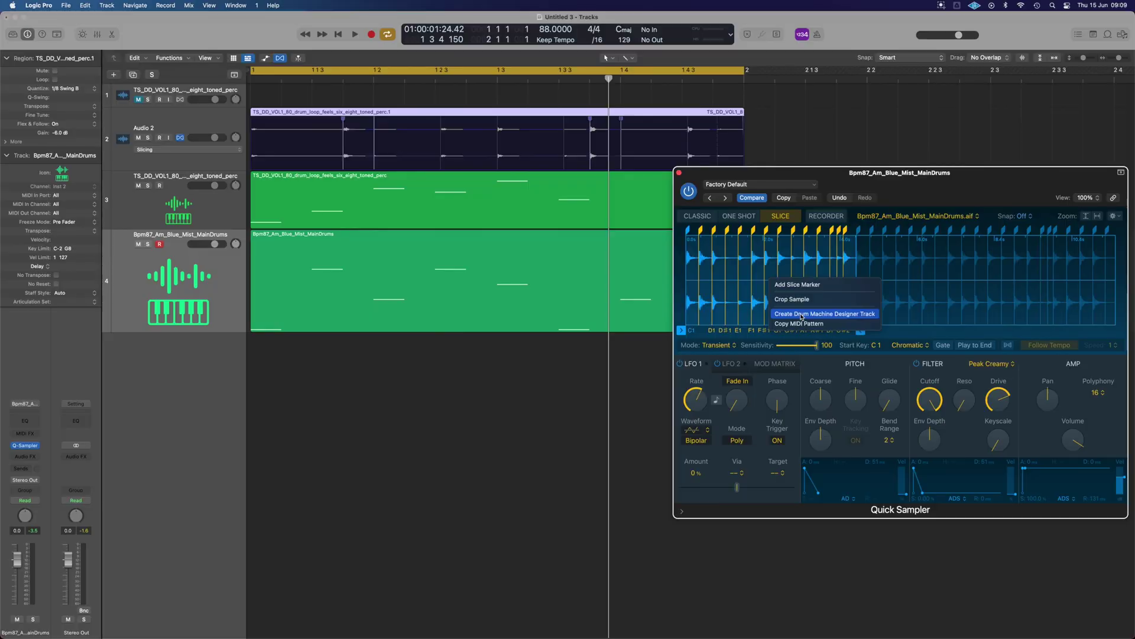
pyautogui.click(802, 314)
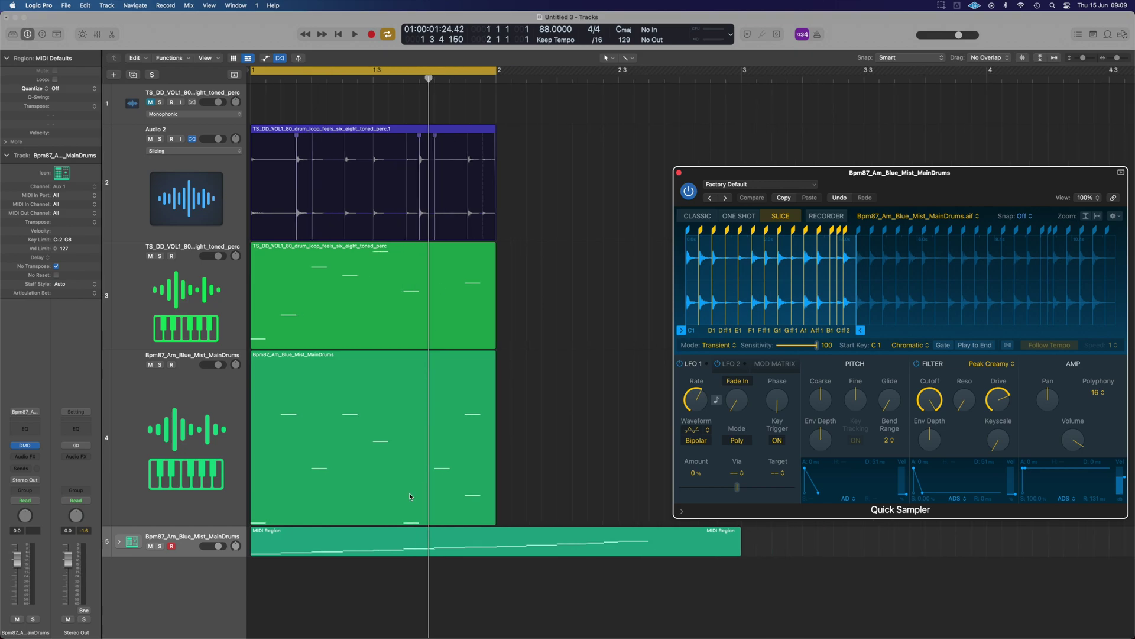
# - Delete the generated MIDI region on the Drum Machine Designer track and move the Bpm87_Am_Blue_Mist_MainDrums pattern region down to replace it
pyautogui.click(398, 539)
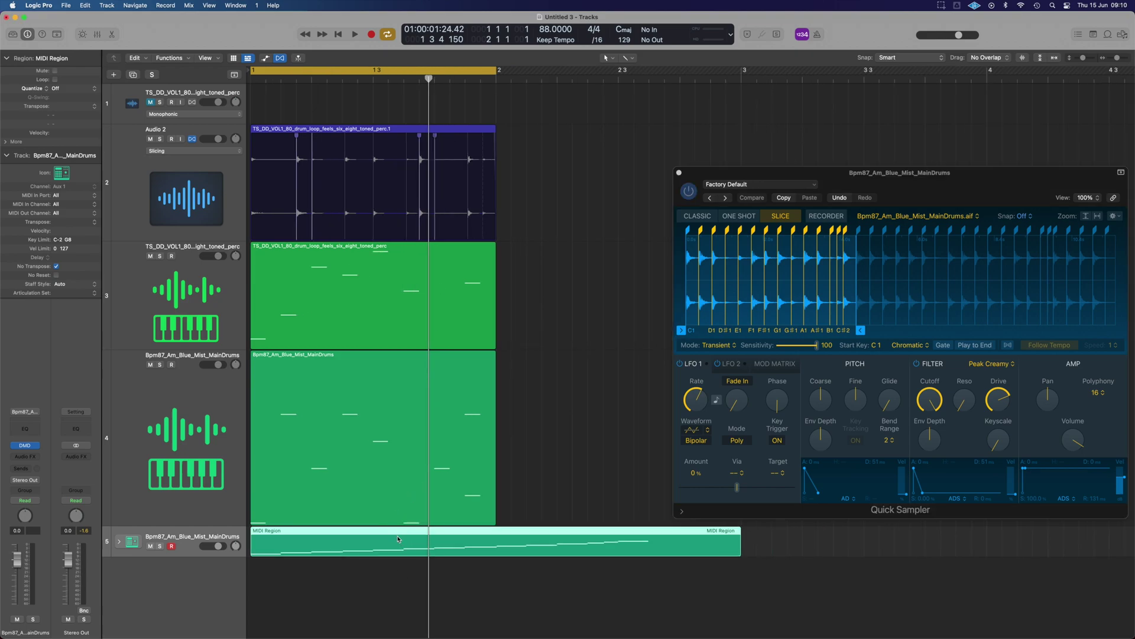
pyautogui.press('Delete')
pyautogui.moveTo(346, 367); pyautogui.dragTo(334, 555)
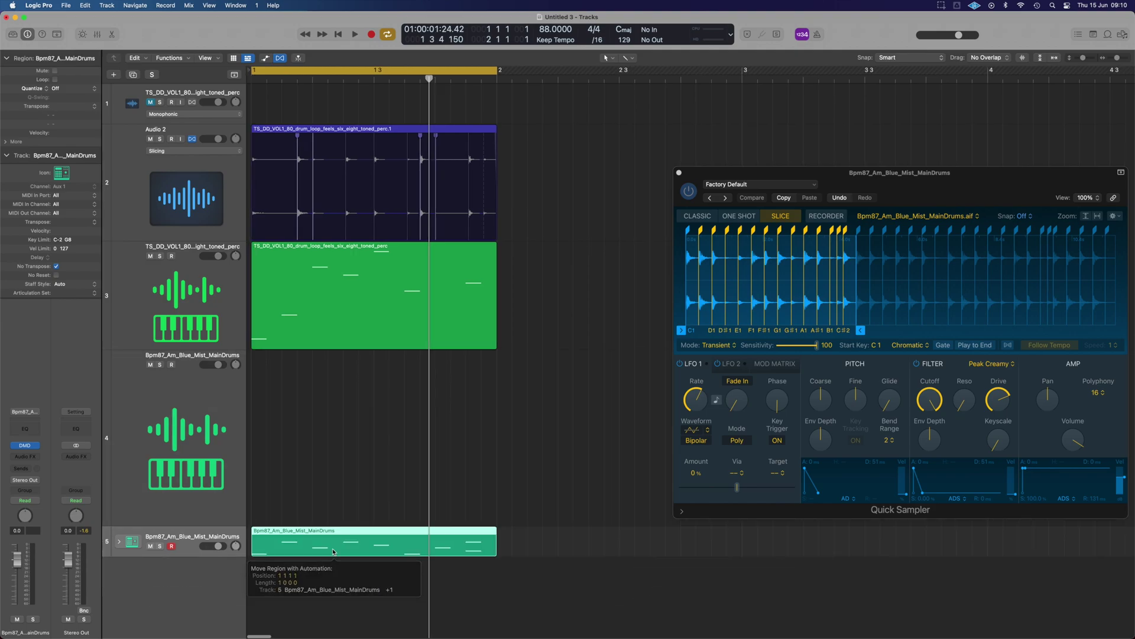
# - Solo the Drum Machine Designer track, make it taller, and shrink the empty Quick Sampler track above it
pyautogui.click(159, 546)
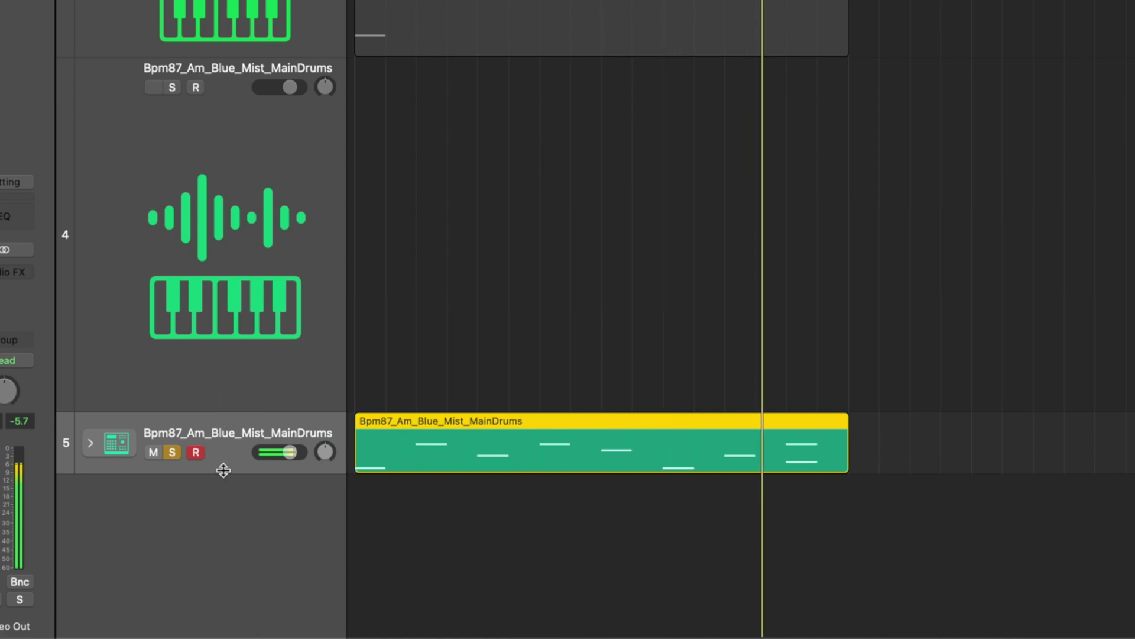
pyautogui.moveTo(223, 470); pyautogui.dragTo(224, 583)
pyautogui.scroll(-1, 237, 353)
pyautogui.scroll(-1, 232, 345)
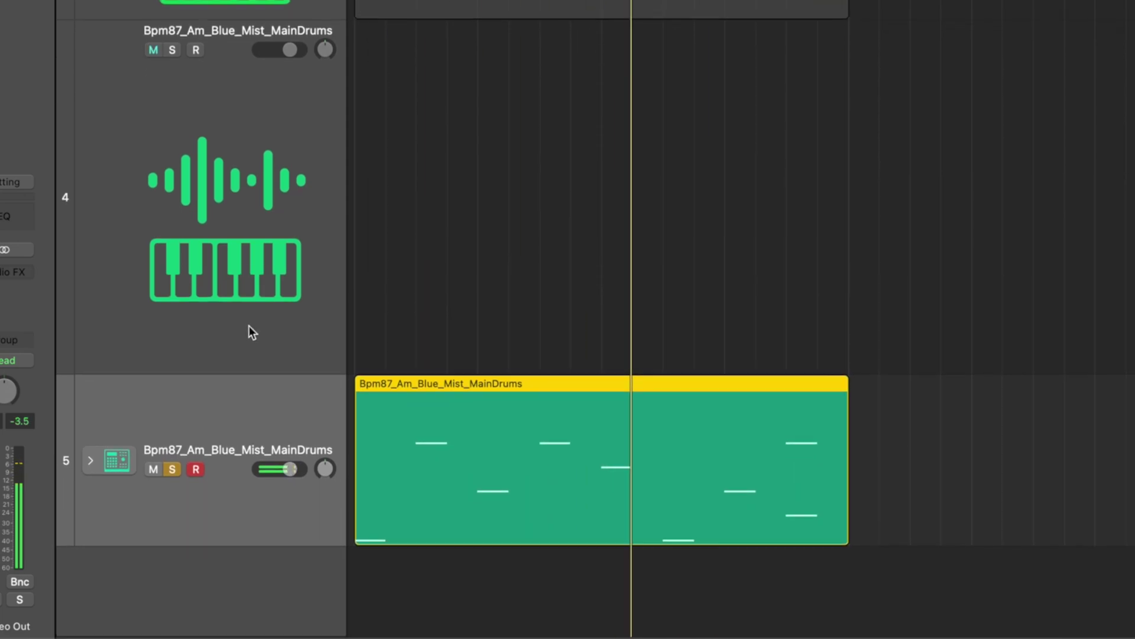
pyautogui.moveTo(243, 377); pyautogui.dragTo(257, 155)
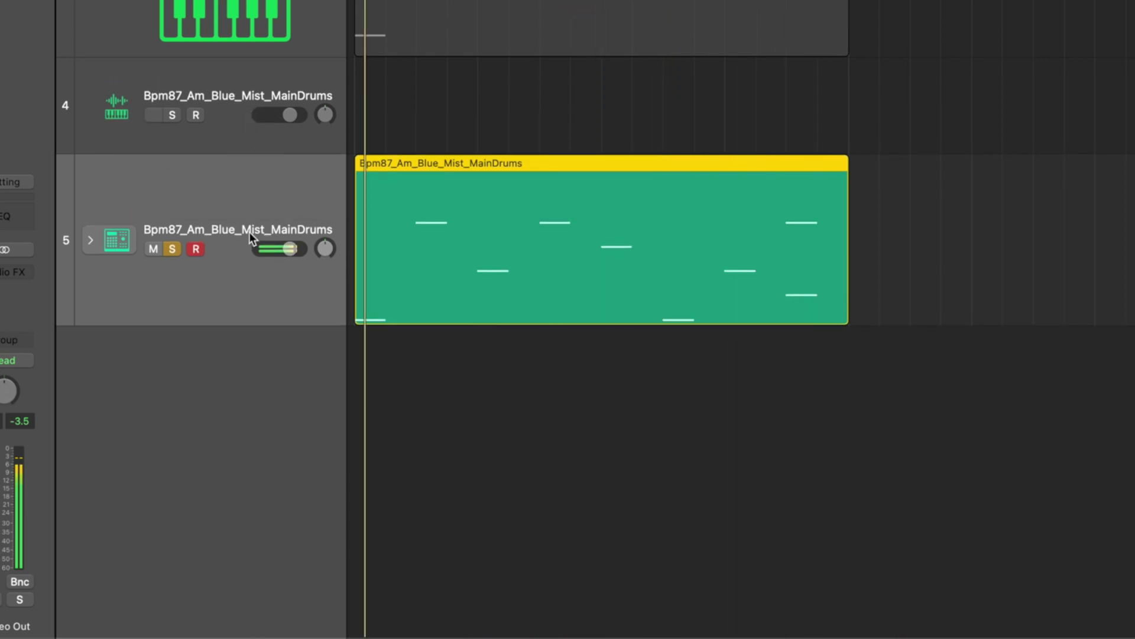
# - Show the Drum Machine Designer's individual slice channels in the mixer and play the pattern with plug-in windows hidden
pyautogui.click(91, 244)
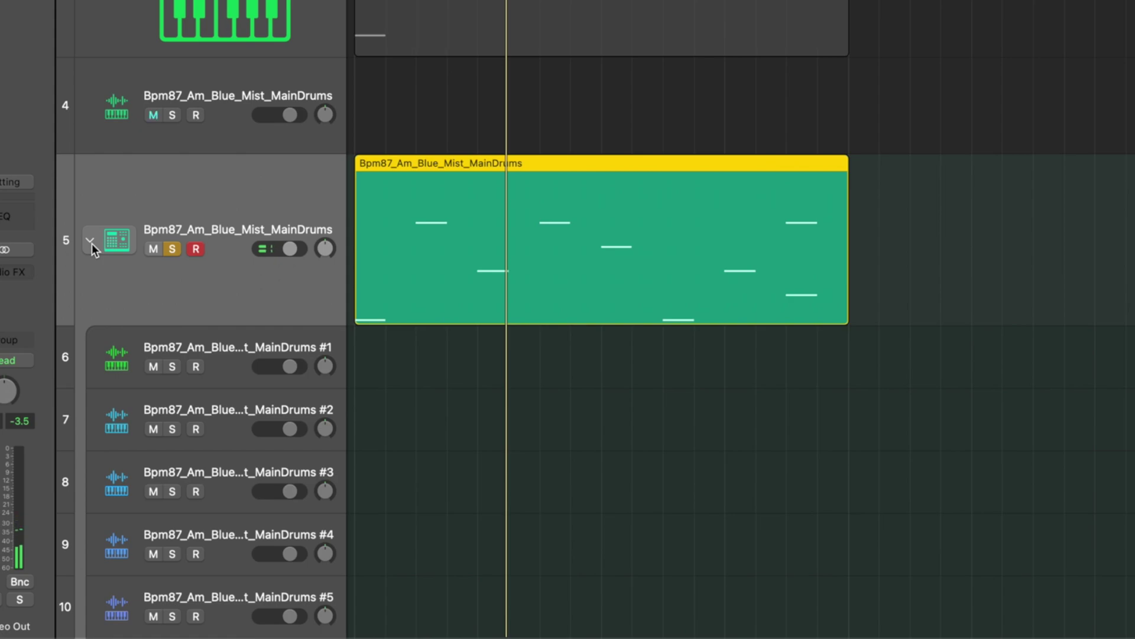
pyautogui.click(91, 244)
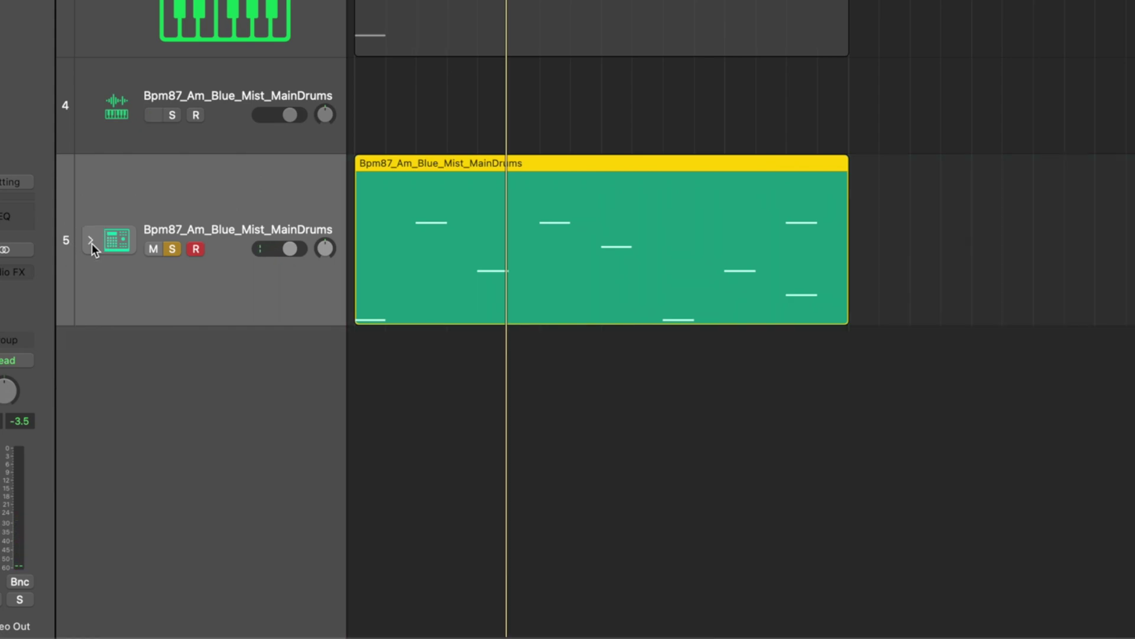
pyautogui.press('x')
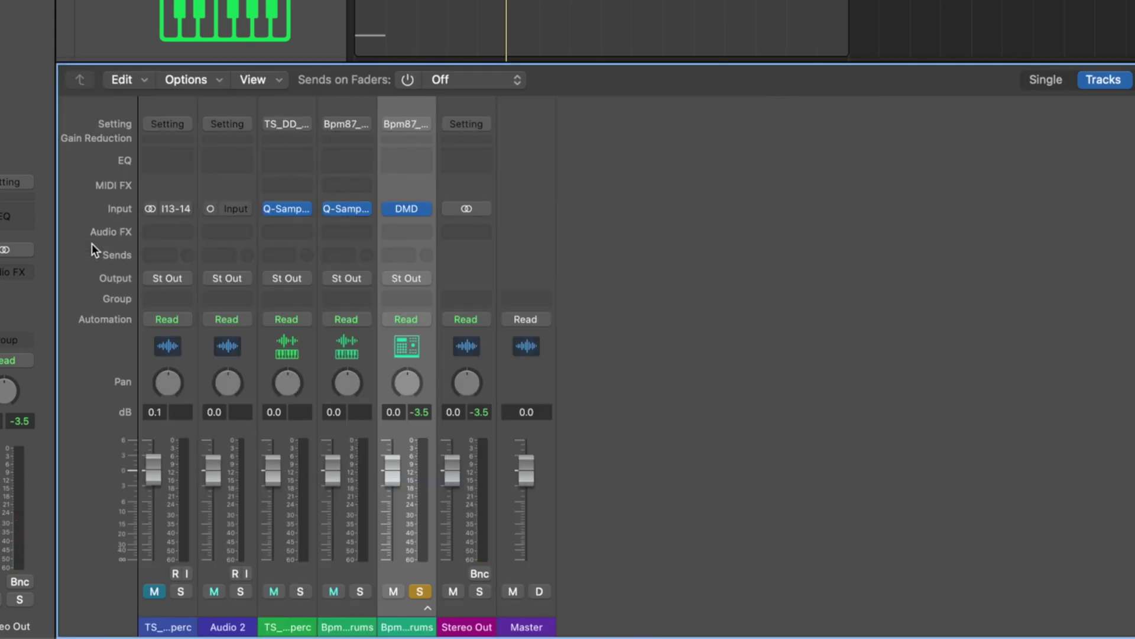
pyautogui.click(427, 609)
pyautogui.press('space')
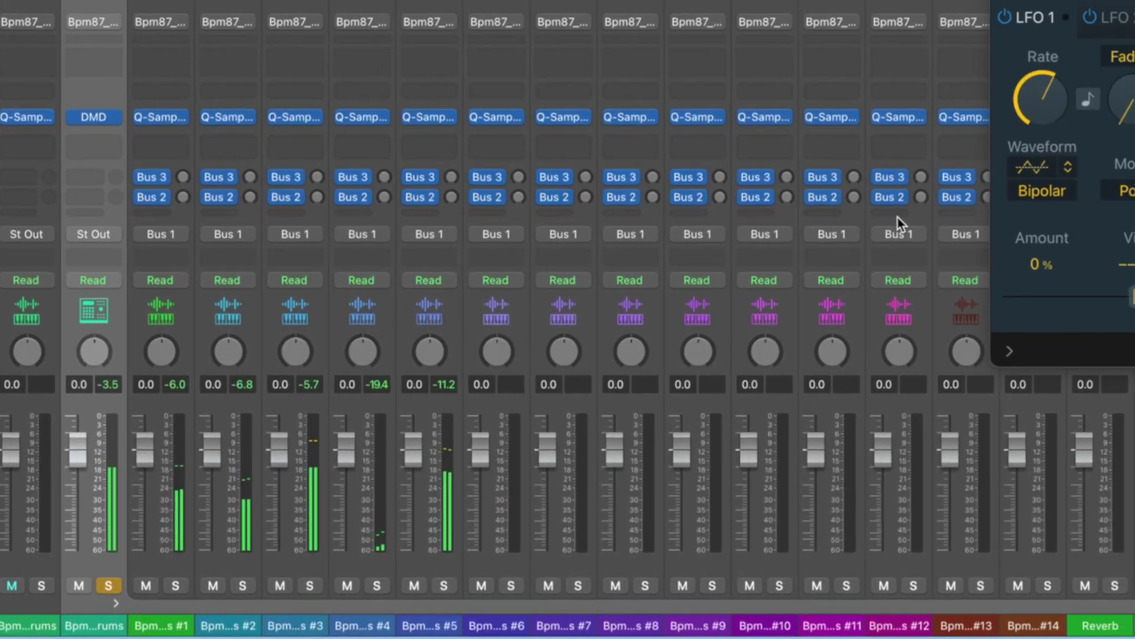
pyautogui.press('v')
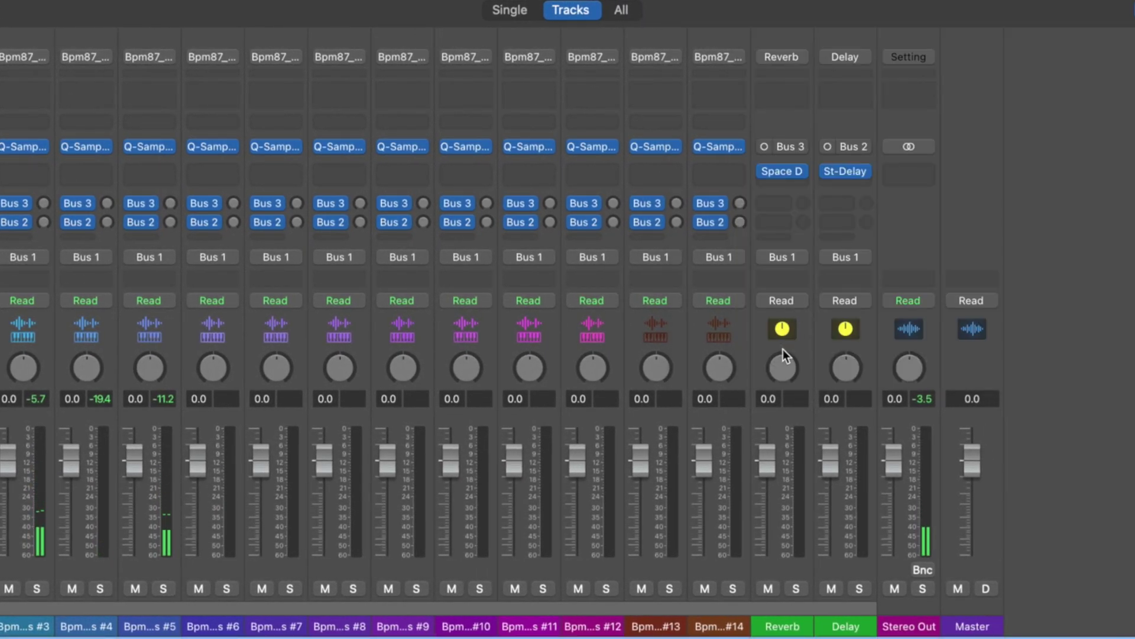
# - Replace Space Designer on the Reverb channel with the Mono->Stereo version of RC 48
pyautogui.click(804, 172)
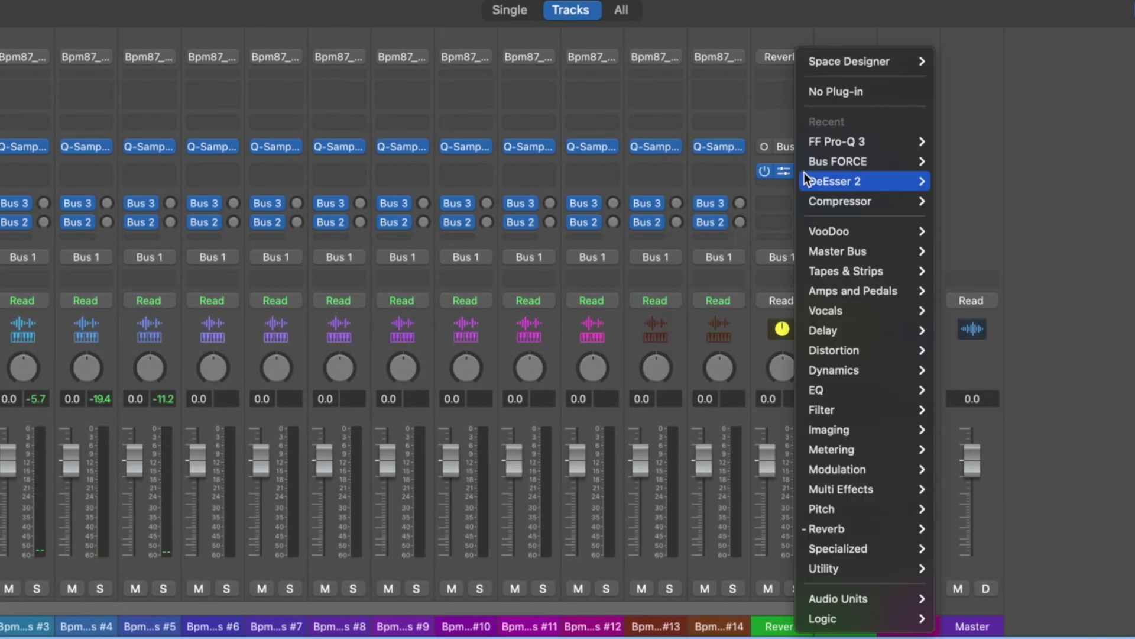
pyautogui.moveTo(859, 449)
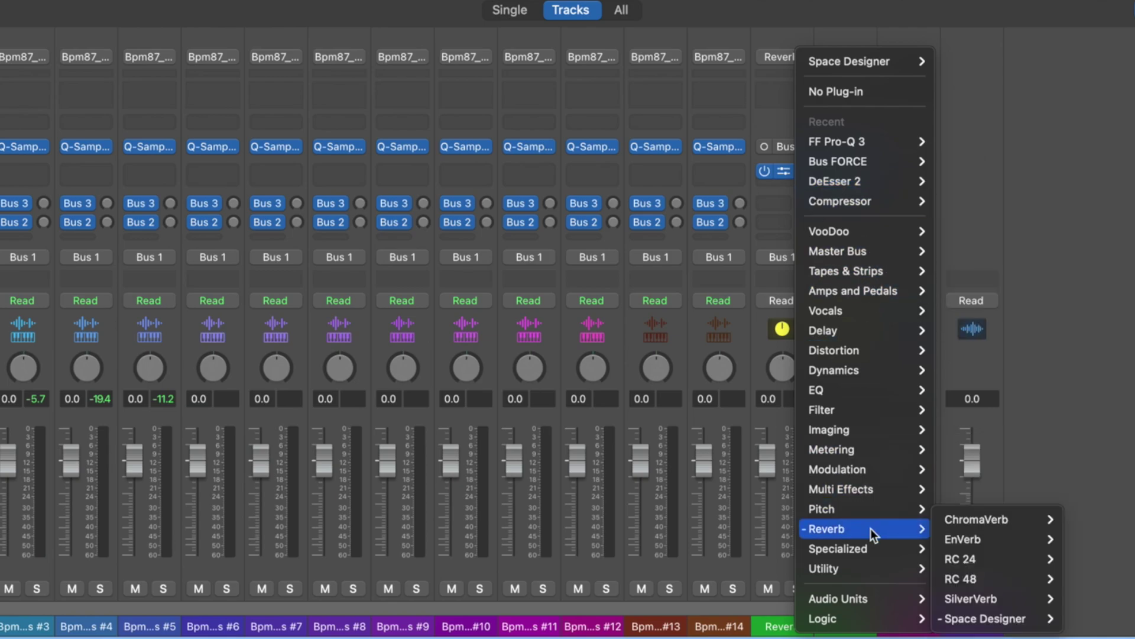
pyautogui.moveTo(1034, 579)
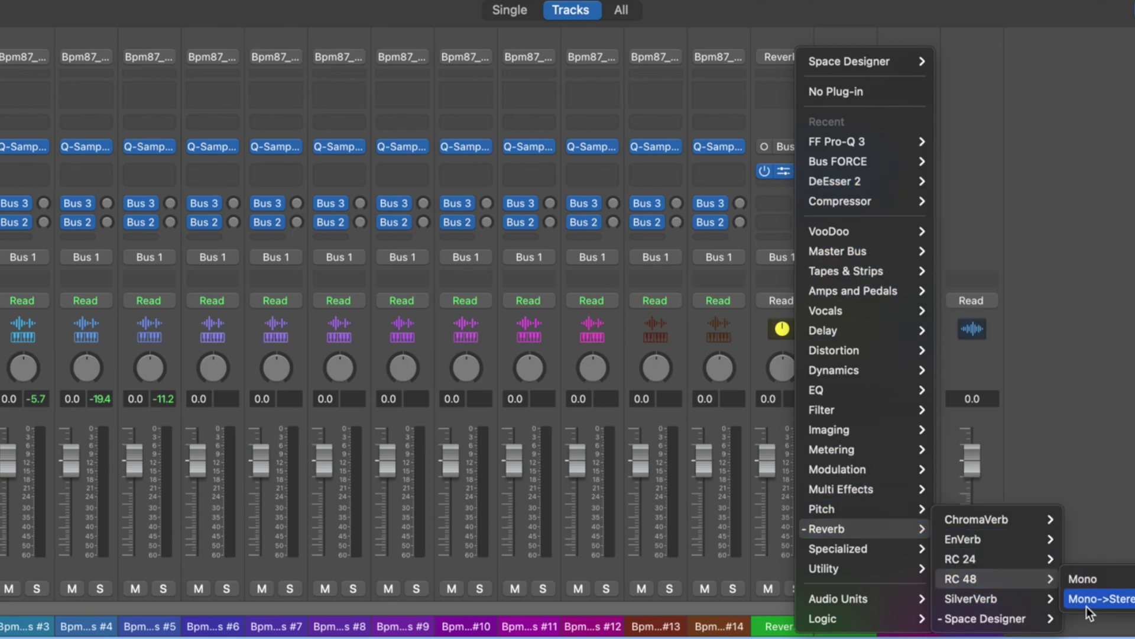
pyautogui.click(1100, 598)
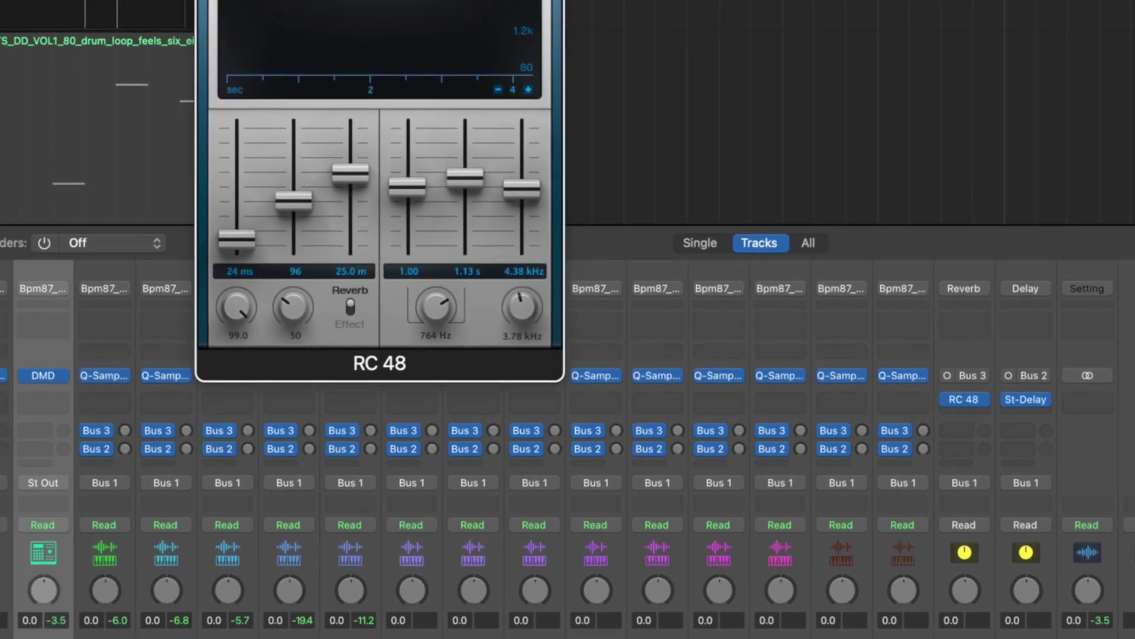
# - Raise the RC 48's Mid, lower its Bass, set the high-frequency slider to 6.74 kHz, and close the reverb window
pyautogui.moveTo(464, 180); pyautogui.dragTo(464, 168)
pyautogui.moveTo(519, 201); pyautogui.dragTo(519, 191)
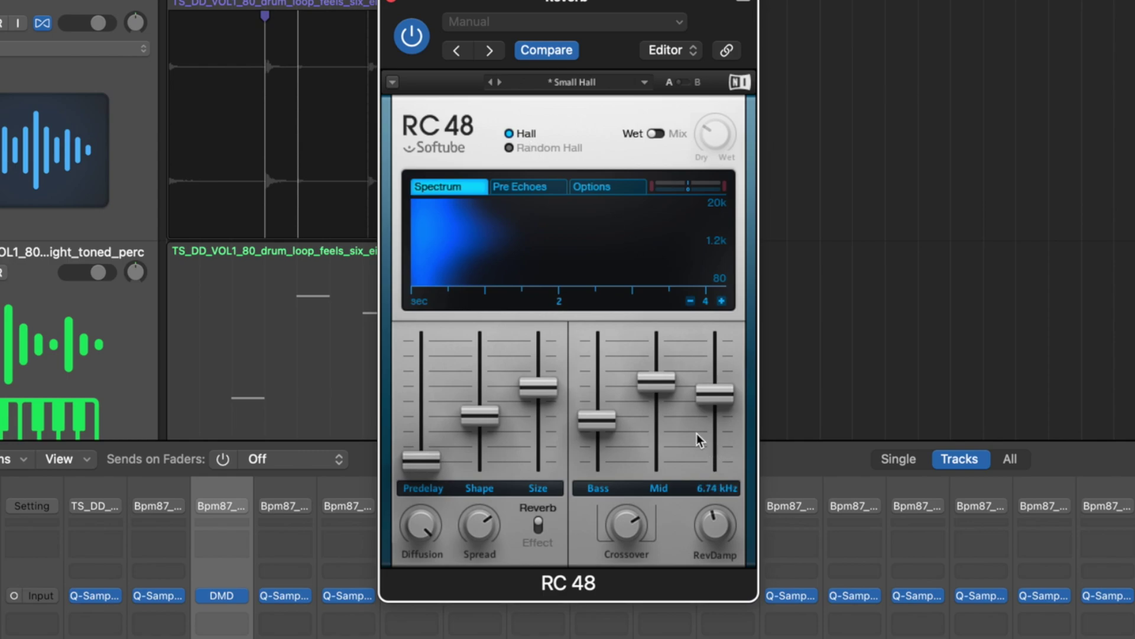
pyautogui.click(391, 5)
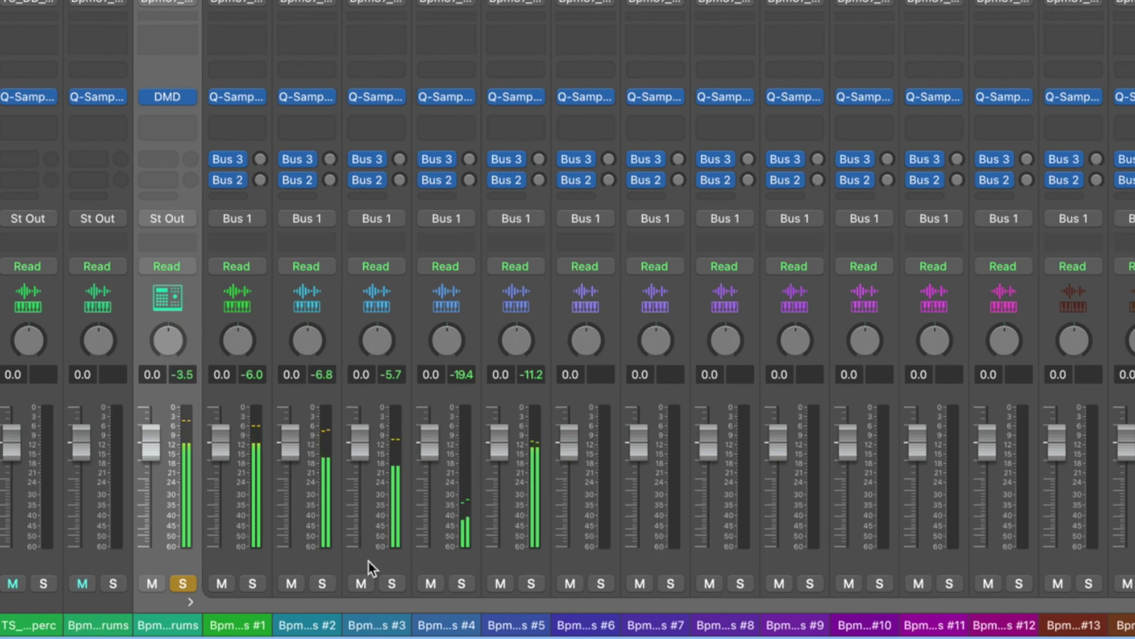
# - Adjust the Bus 3 send level on the third slice channel while the pattern plays
pyautogui.click(382, 604)
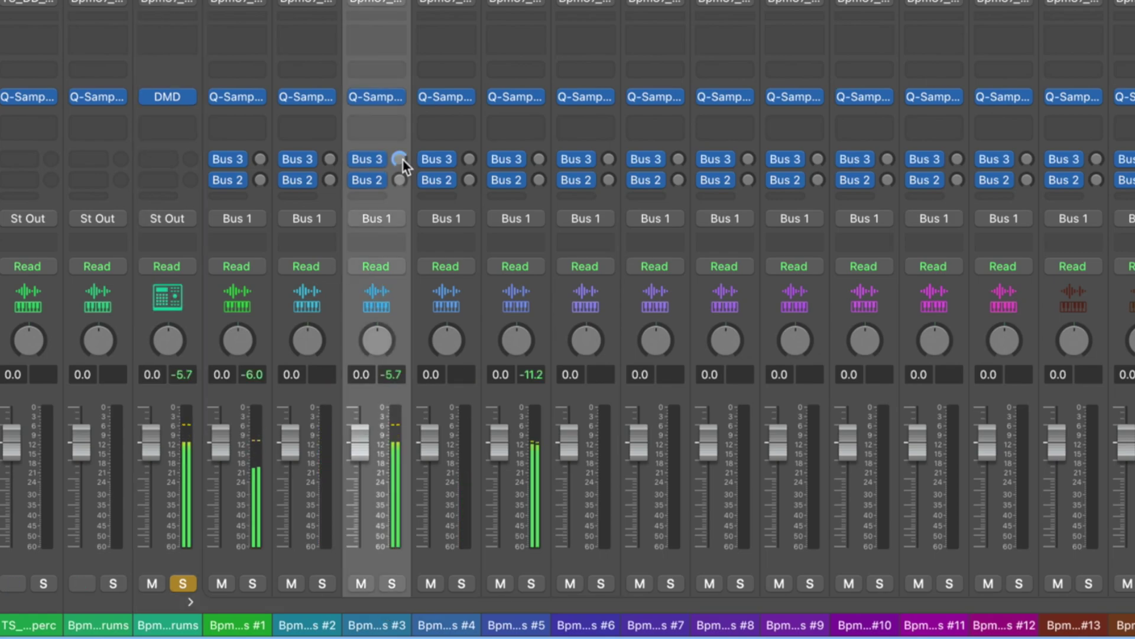
pyautogui.moveTo(401, 161); pyautogui.dragTo(402, 217)
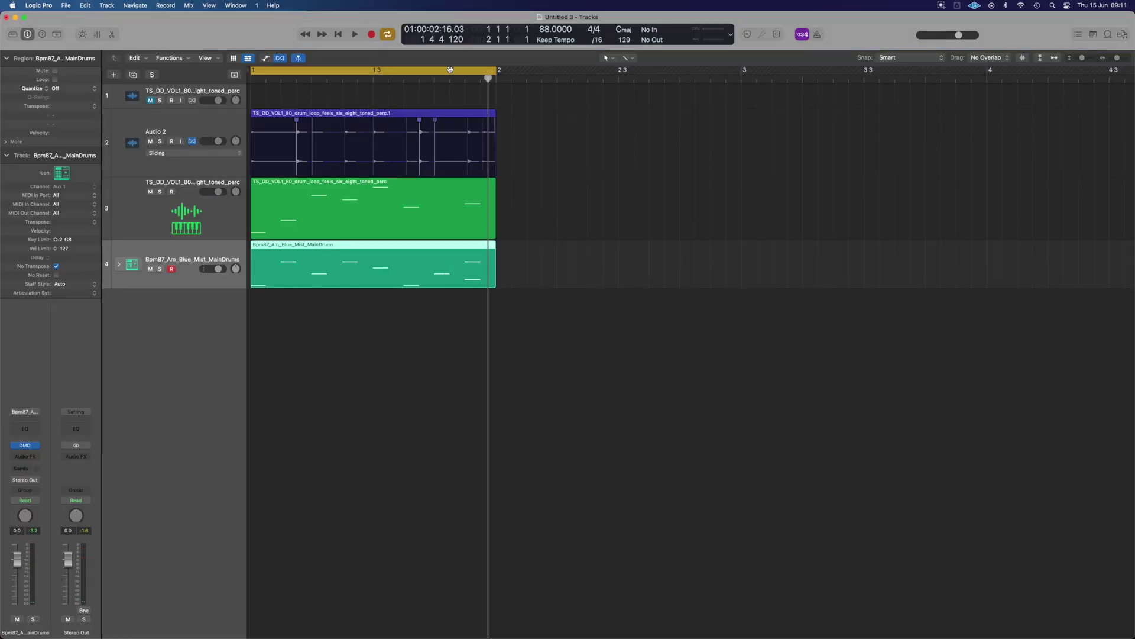
# - Move the dhh3_100_tape_vinyl_loop_emote_C#min region from the first track to a new audio track, starting at bar 1
pyautogui.hscroll(10, 618, 180)
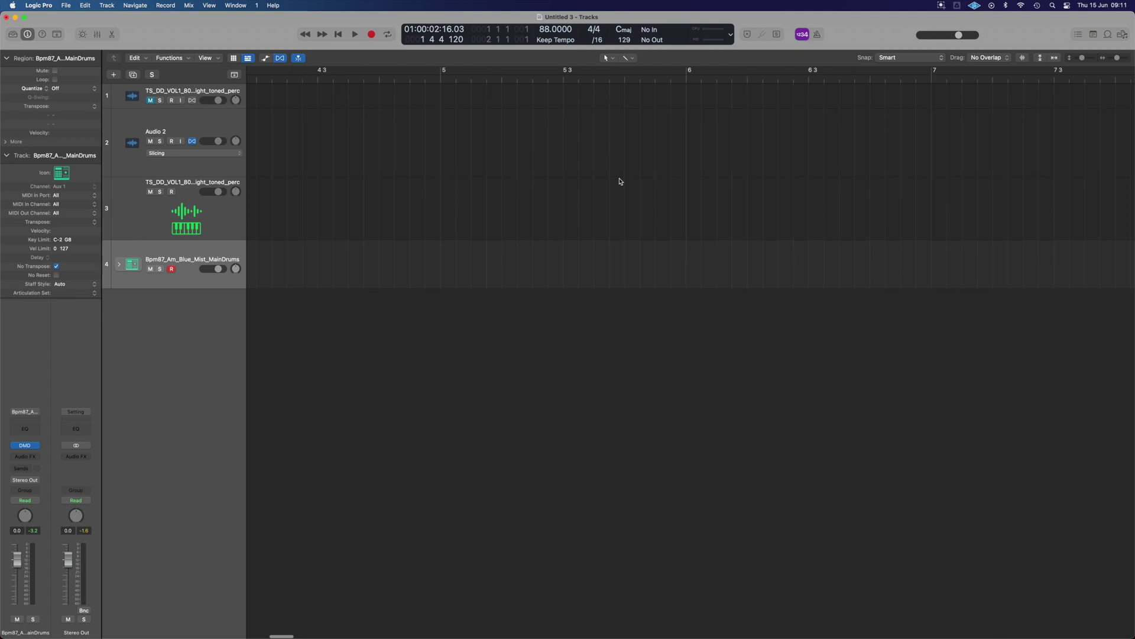
pyautogui.scroll(-5, 620, 179)
pyautogui.scroll(-5, 620, 180)
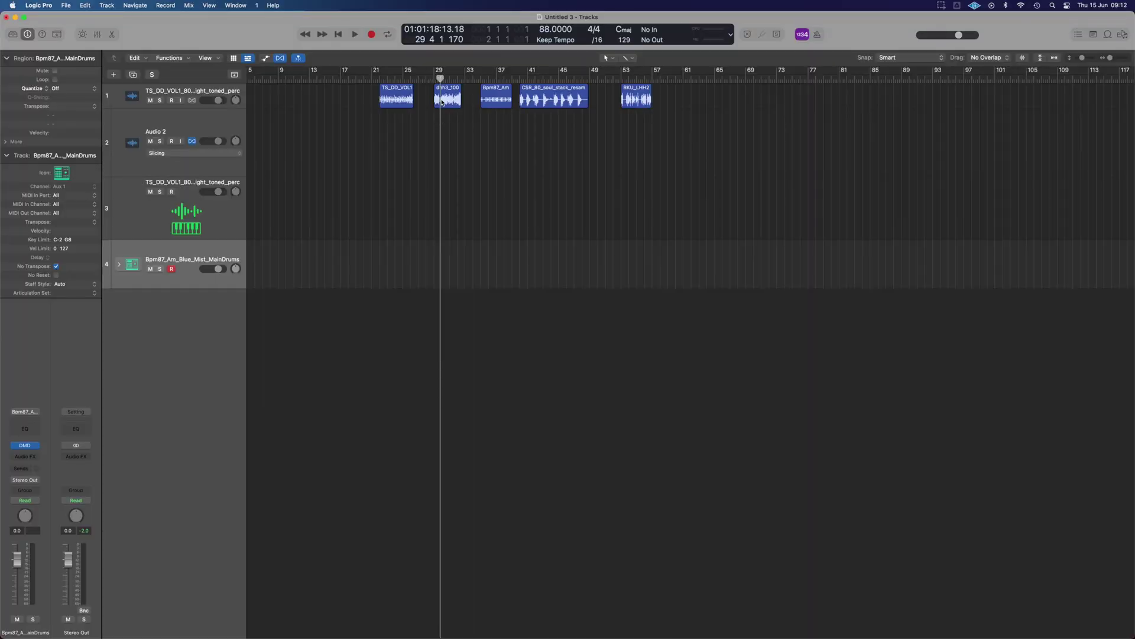
pyautogui.moveTo(324, 327); pyautogui.dragTo(303, 306)
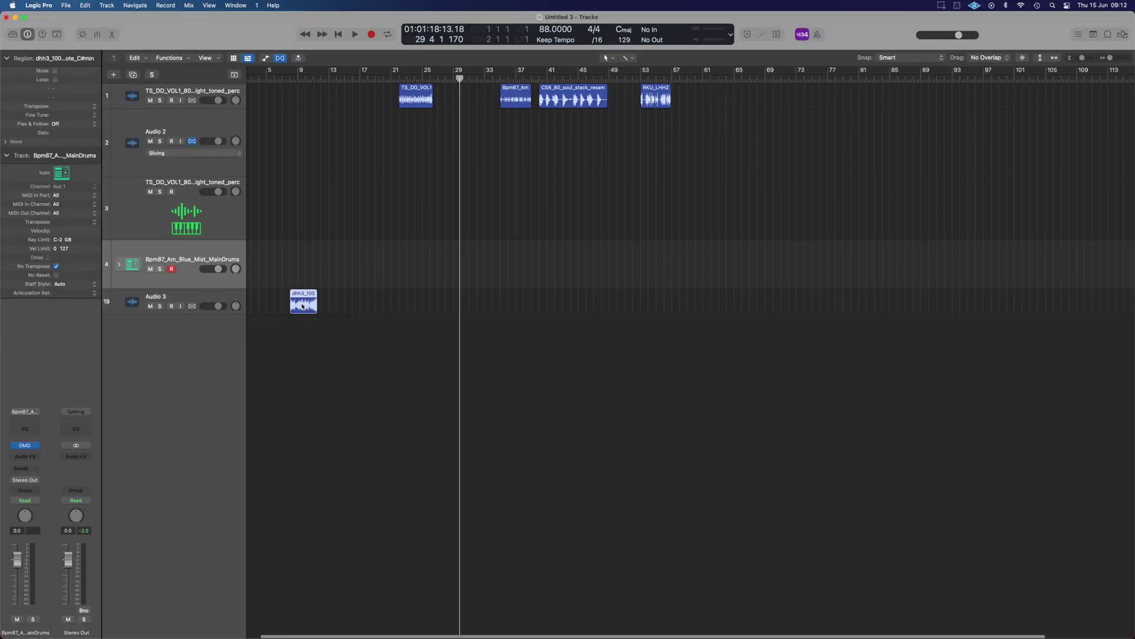
pyautogui.hscroll(-2, 302, 306)
pyautogui.moveTo(266, 301); pyautogui.dragTo(260, 301)
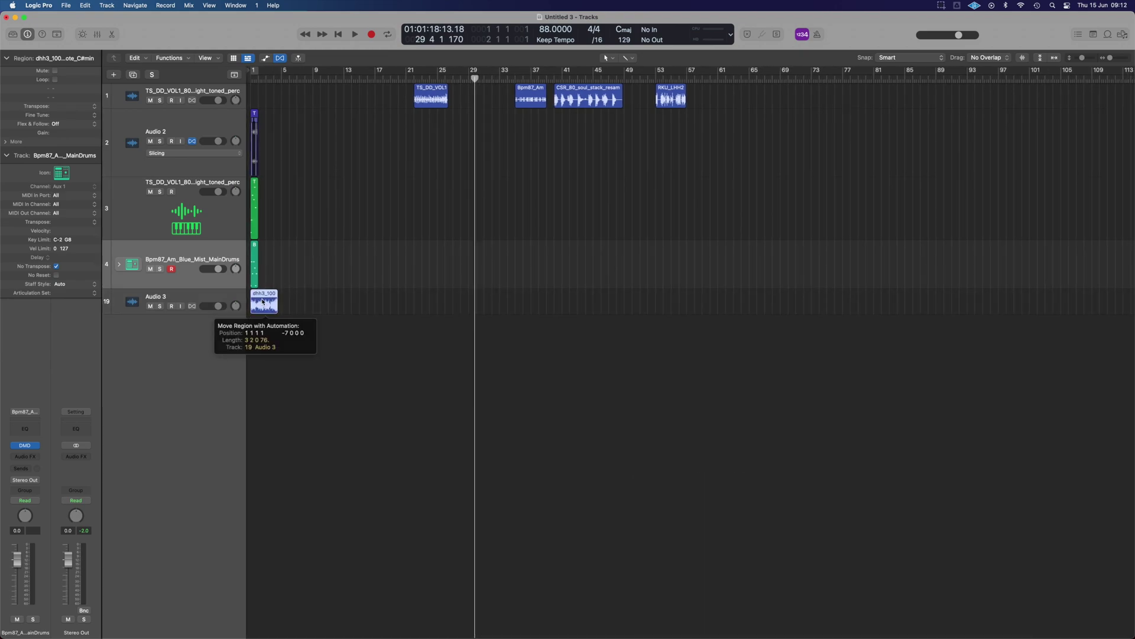
pyautogui.press('z')
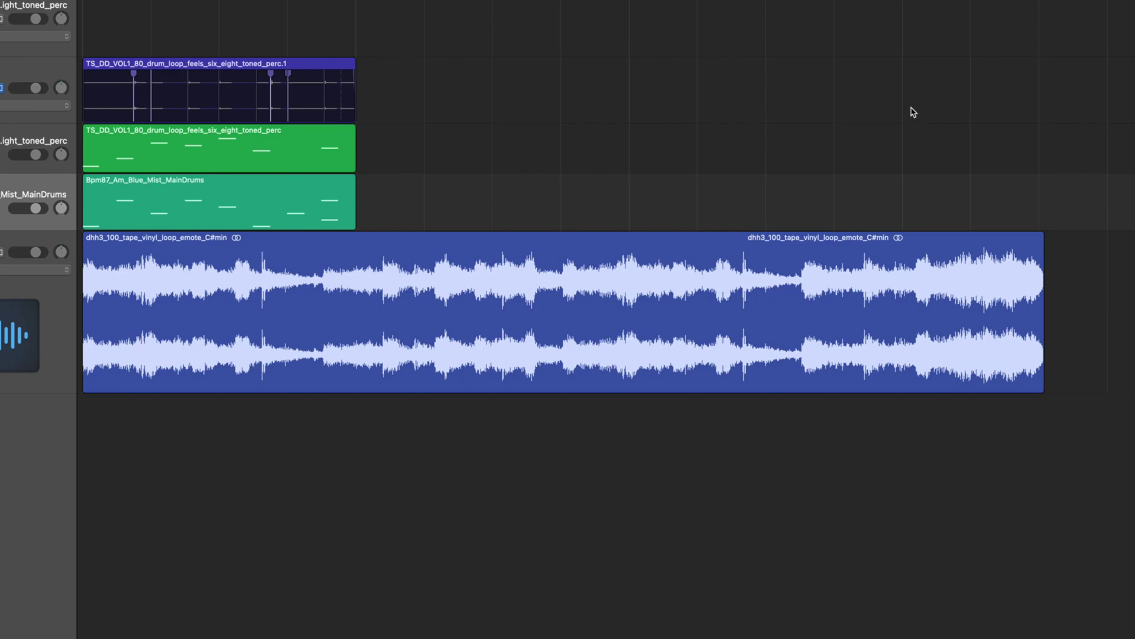
# - Time-stretch the tape vinyl loop region on Audio 3 so that it spans exactly four bars
pyautogui.hscroll(1, 910, 107)
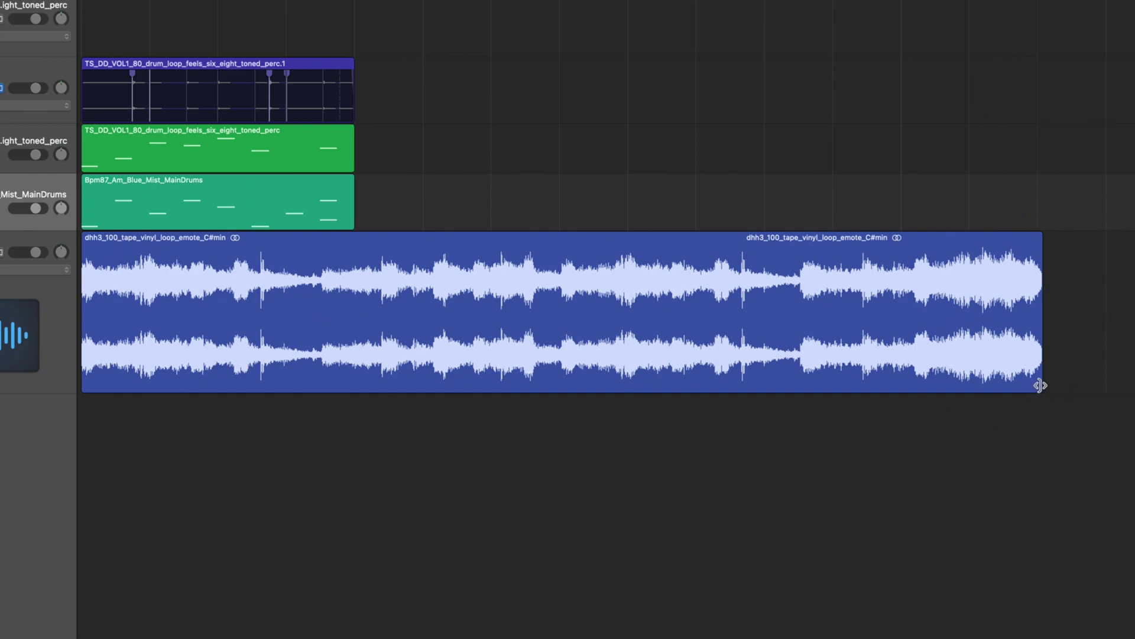
pyautogui.moveTo(1040, 385); pyautogui.dragTo(1134, 390)
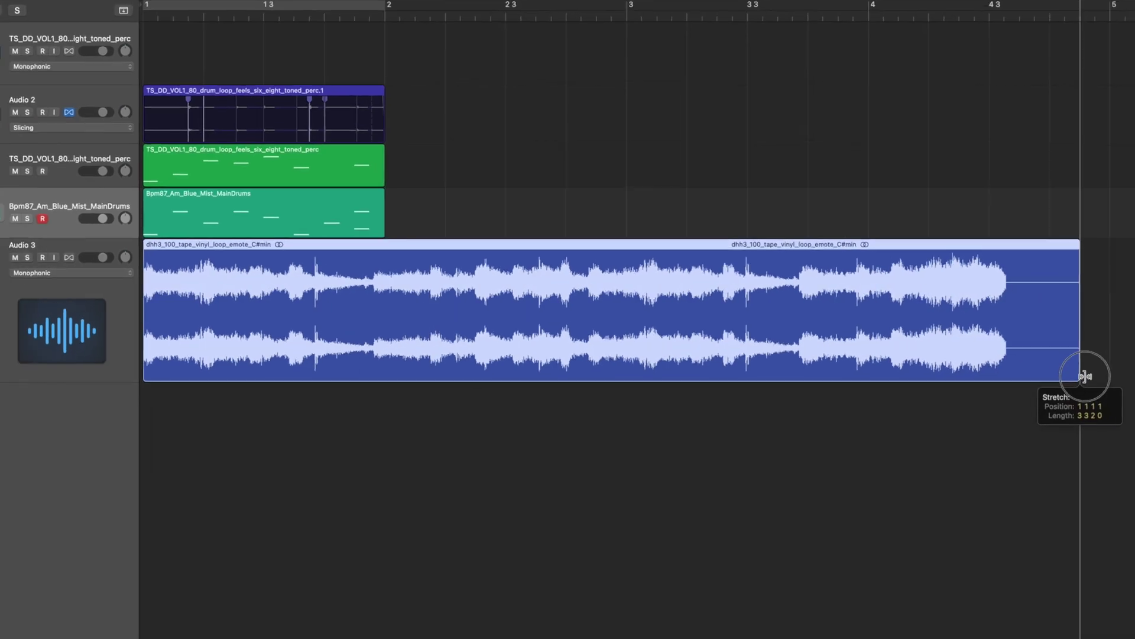
pyautogui.moveTo(999, 362); pyautogui.dragTo(999, 360)
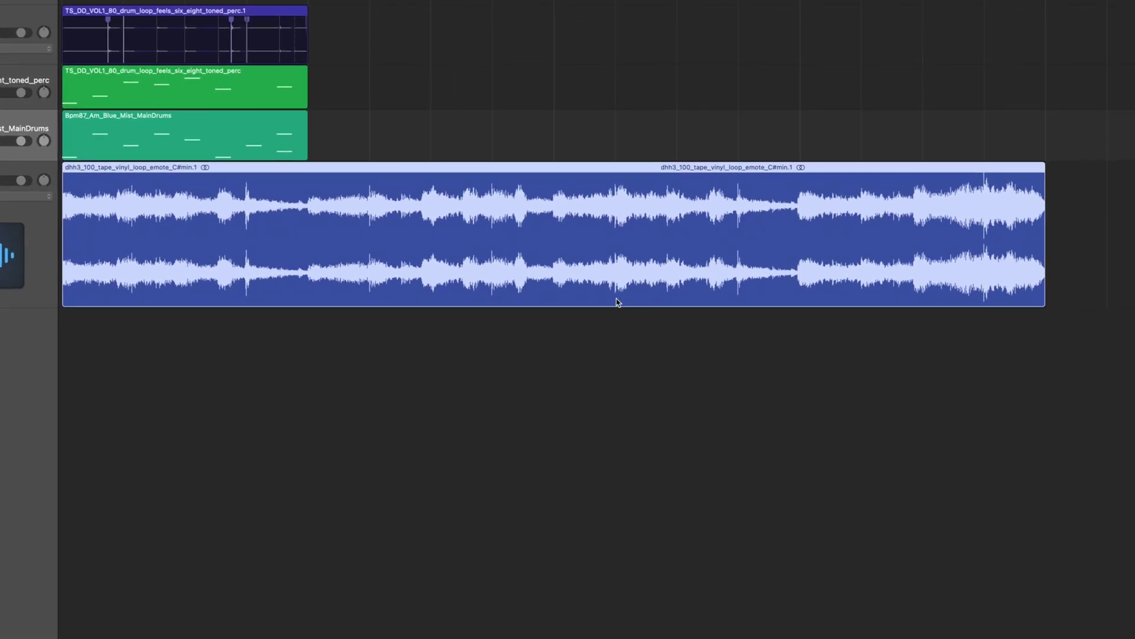
# - Split the whole stretched loop into equal eighth-note slices with the Scissors tool, then return to the Pointer tool
pyautogui.press('super+Down')
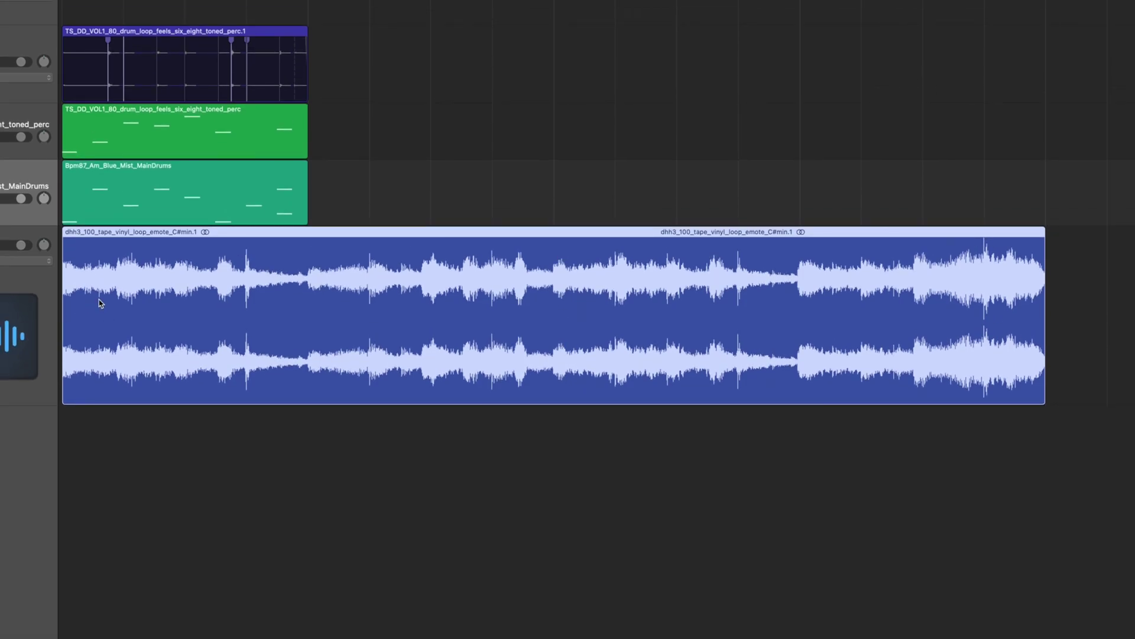
pyautogui.press('super+Right')
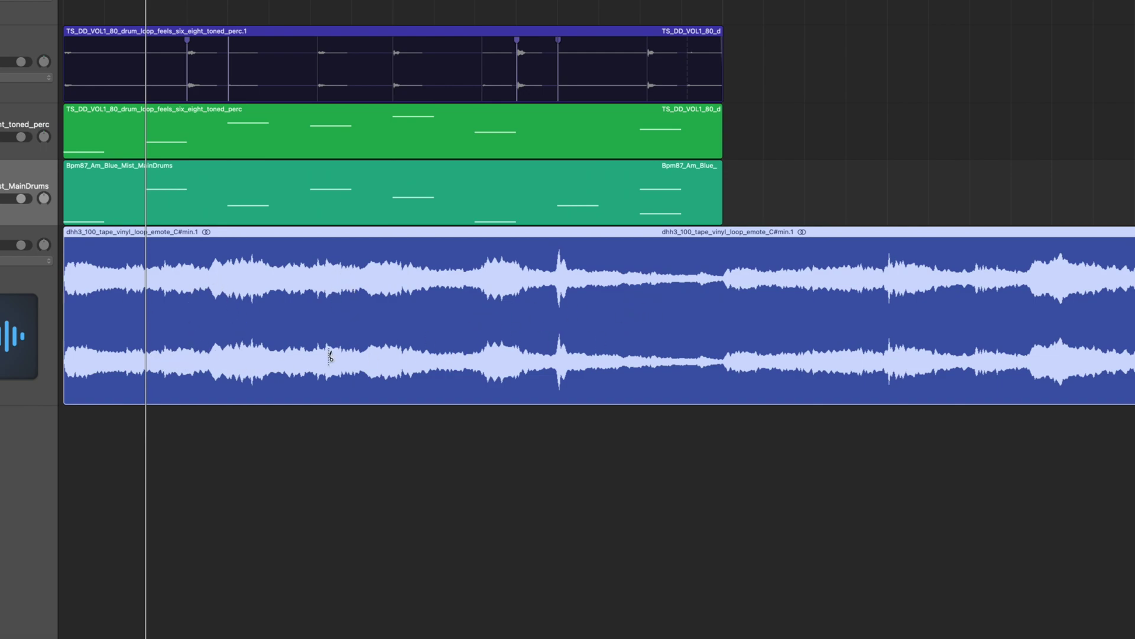
pyautogui.press('t')
pyautogui.press('i')
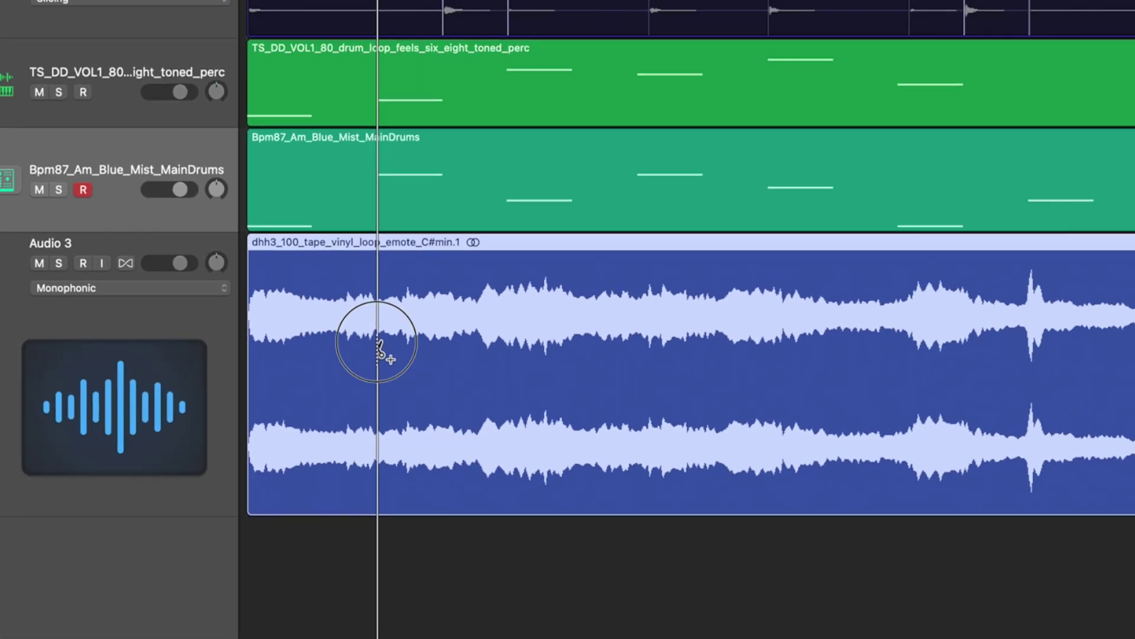
pyautogui.keyDown('alt'); pyautogui.click(353, 313); pyautogui.keyUp('alt')
pyautogui.press('t')
pyautogui.press('t')
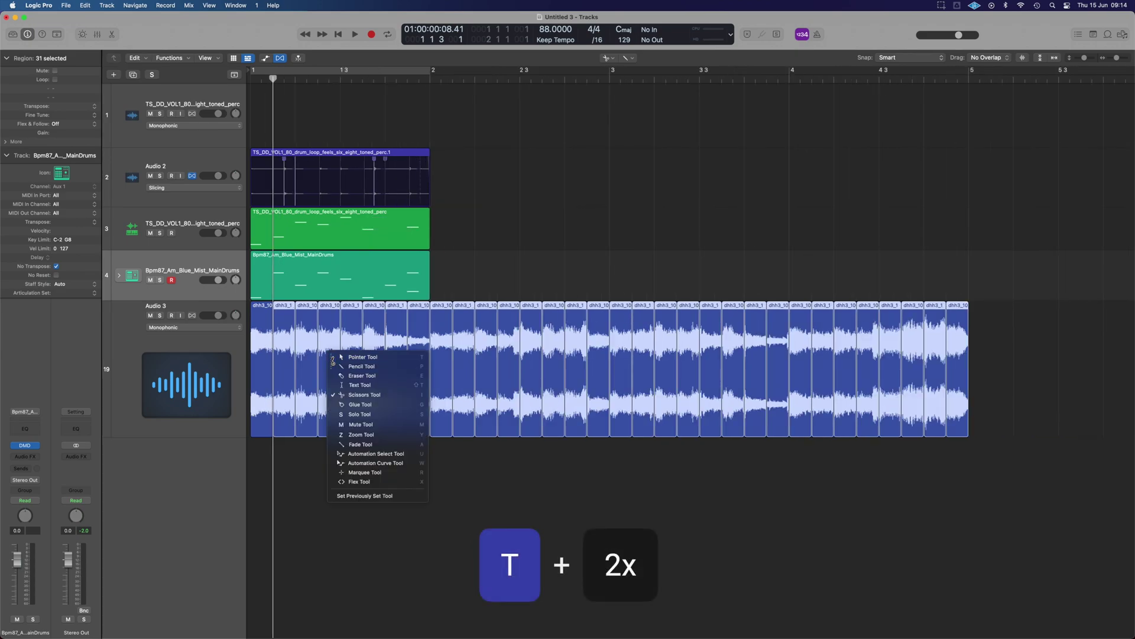
# - Give all the loop slices a Fade-In of 4 and a Fade-Out of 3, then deselect them
pyautogui.moveTo(1002, 329); pyautogui.dragTo(248, 355)
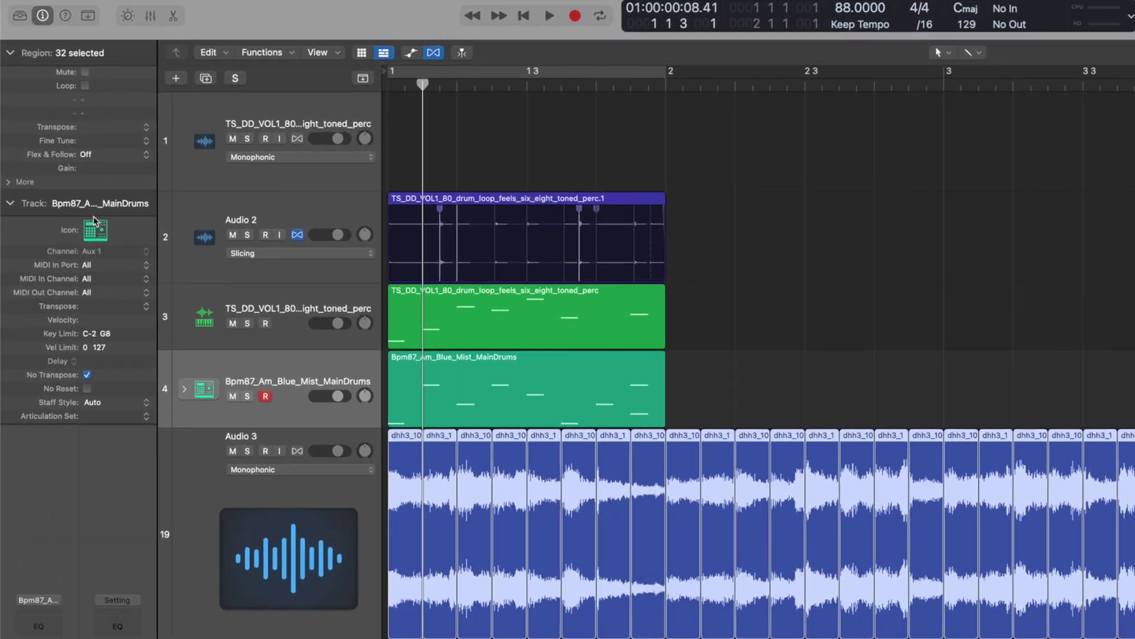
pyautogui.click(14, 141)
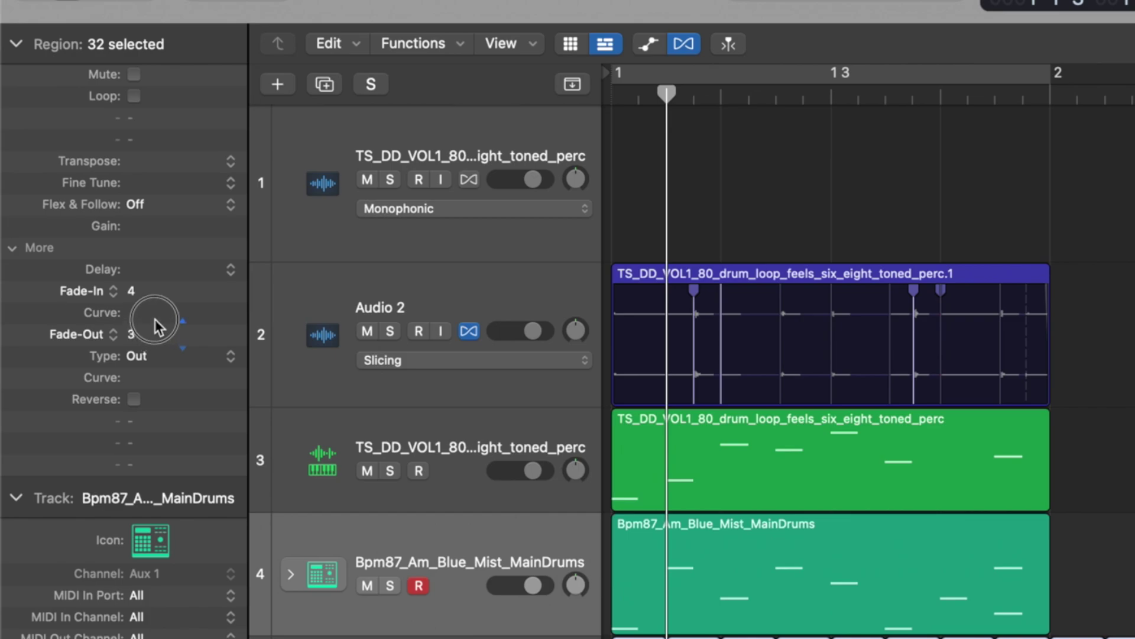
pyautogui.hotkey('alt', 'shift', 'd')
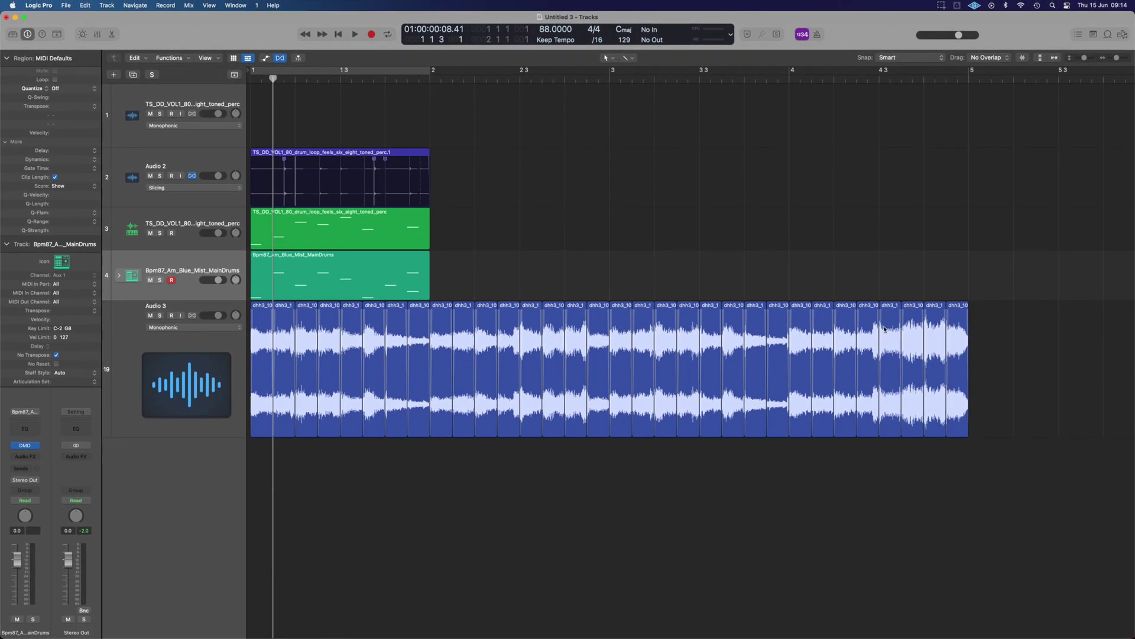
# - Shift all the Audio 3 slices to start at bar 2 beat 3, place one slice at bar 1, and cycle bar 1
pyautogui.moveTo(1005, 331); pyautogui.dragTo(530, 332)
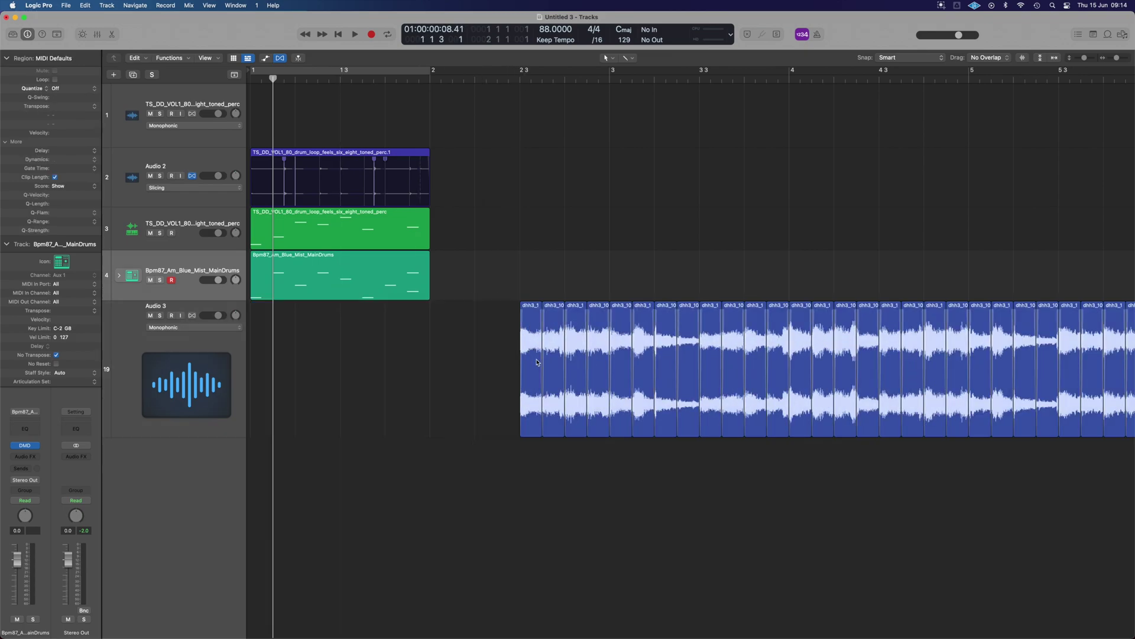
pyautogui.click(668, 326)
pyautogui.moveTo(669, 331); pyautogui.dragTo(266, 331)
pyautogui.press('space')
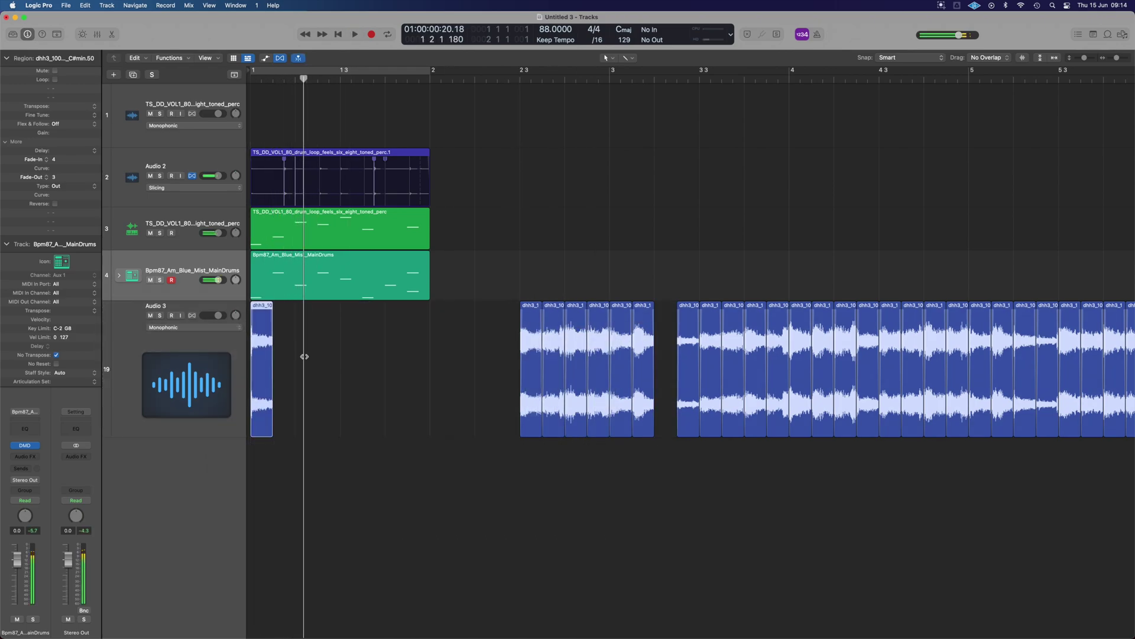
pyautogui.press('c')
# - Fill the second to fifth eighth-note positions of bar 1 on Audio 3 with slices and play the pattern
pyautogui.moveTo(688, 331); pyautogui.dragTo(284, 314)
pyautogui.moveTo(287, 312); pyautogui.dragTo(312, 316)
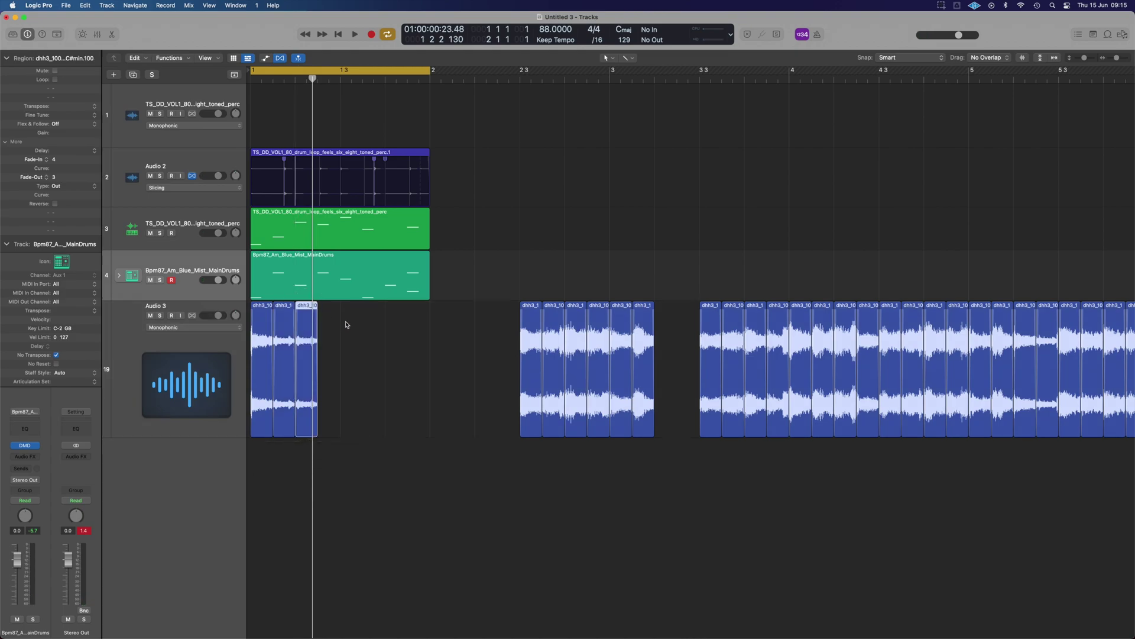
pyautogui.moveTo(309, 321); pyautogui.dragTo(358, 318)
pyautogui.press('space')
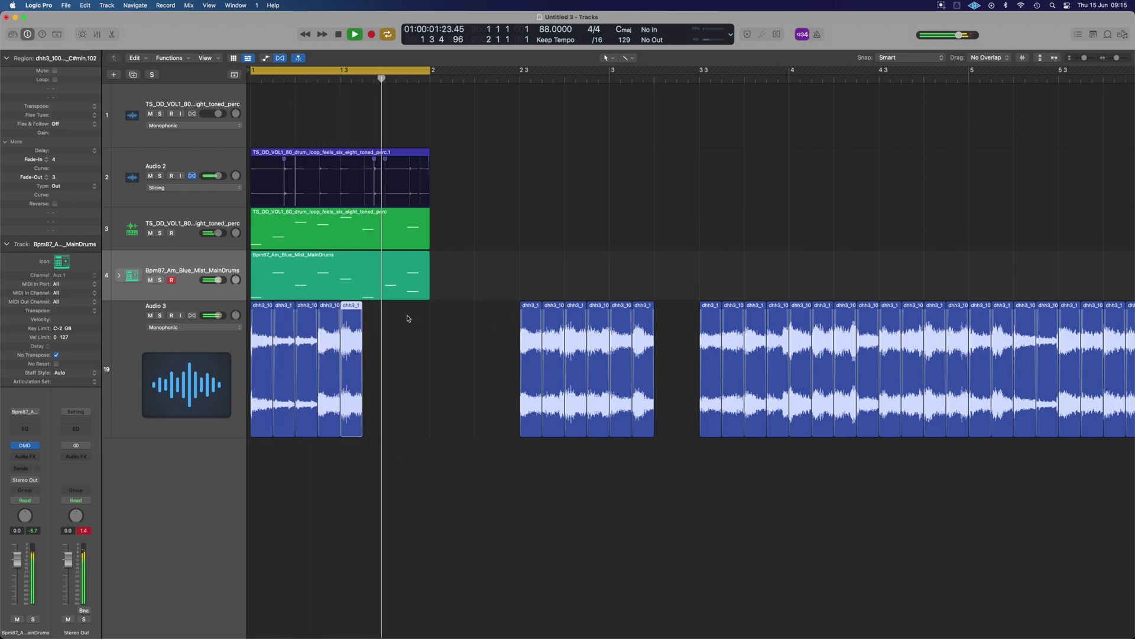
# - Fill the last three eighth-note positions of bar 1 on Audio 3, with a reversed slice at the end, and play the loop
pyautogui.moveTo(819, 321); pyautogui.dragTo(374, 323)
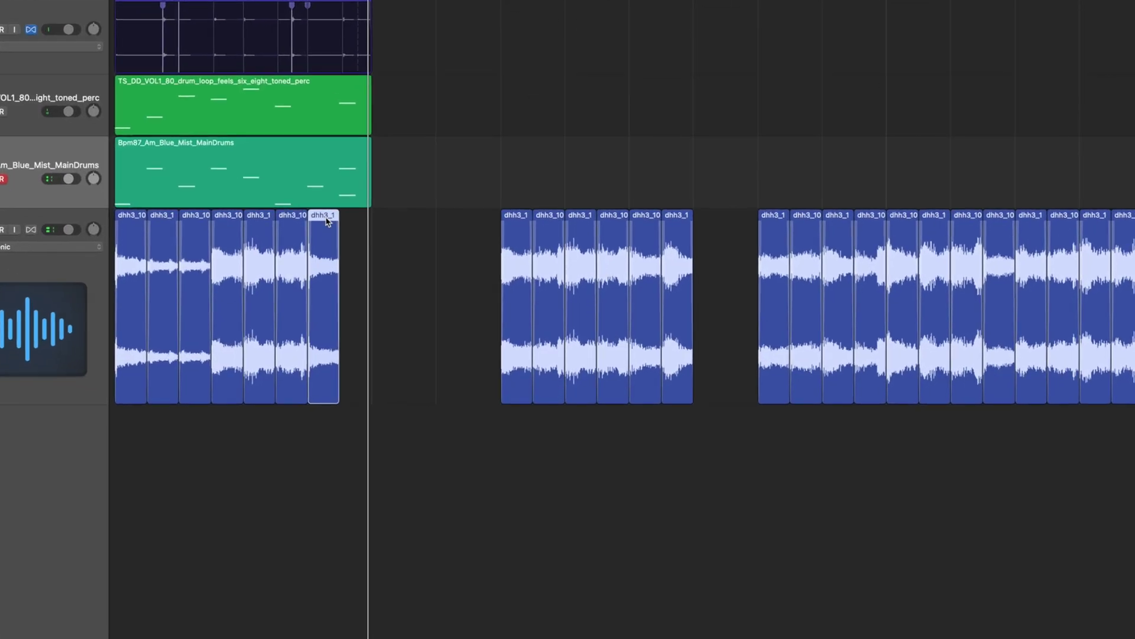
pyautogui.moveTo(324, 220); pyautogui.dragTo(357, 219)
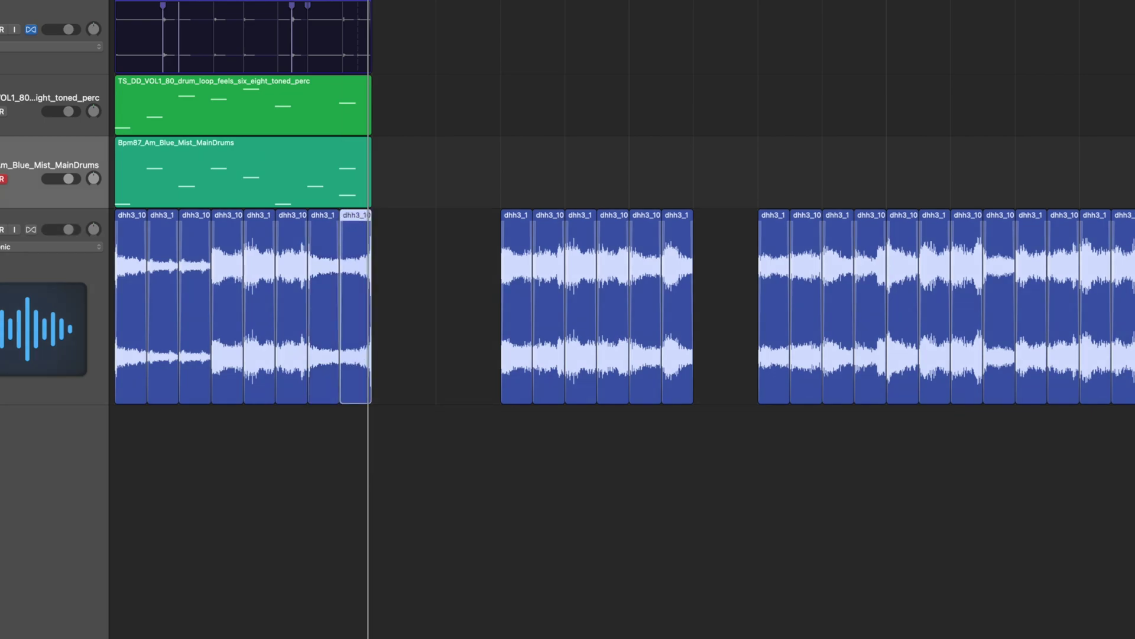
pyautogui.press('space')
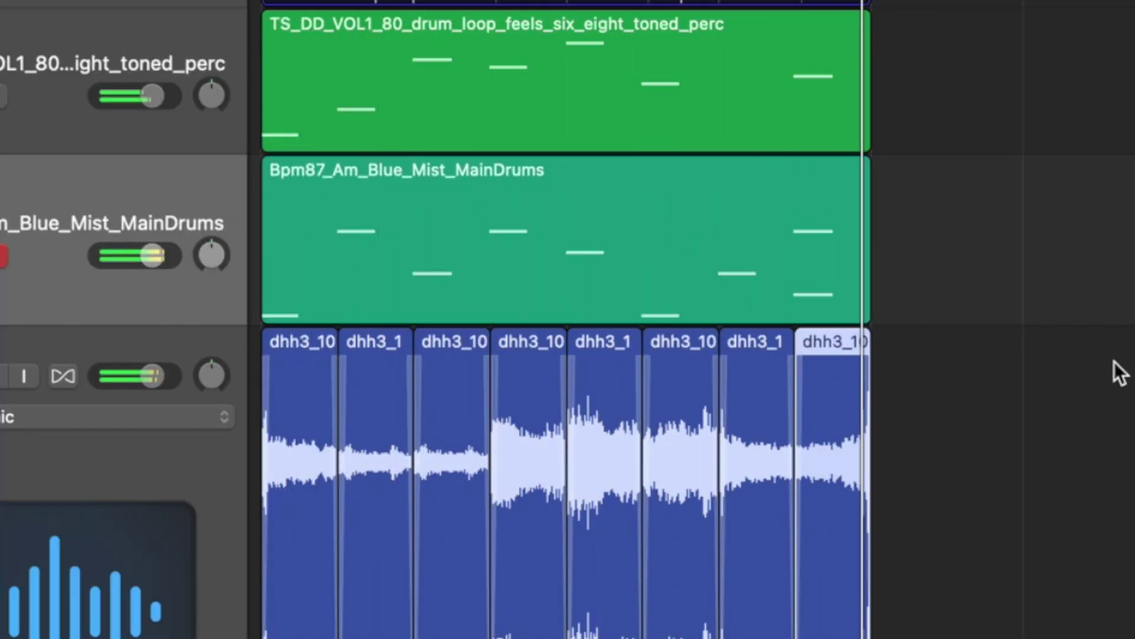
# - Transpose the reversed final slice of bar 1 by -3 and play the loop
pyautogui.scroll(-2, 1013, 288)
pyautogui.scroll(-2, 1013, 287)
pyautogui.hscroll(-4, 1012, 285)
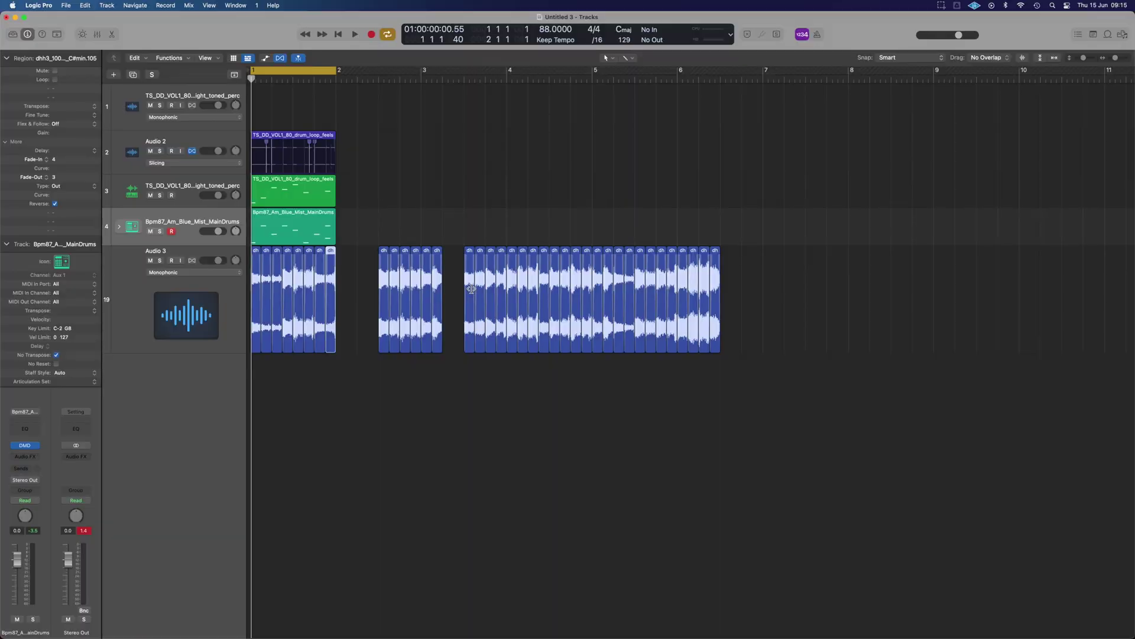
pyautogui.scroll(8, 361, 304)
pyautogui.hscroll(-5, 360, 305)
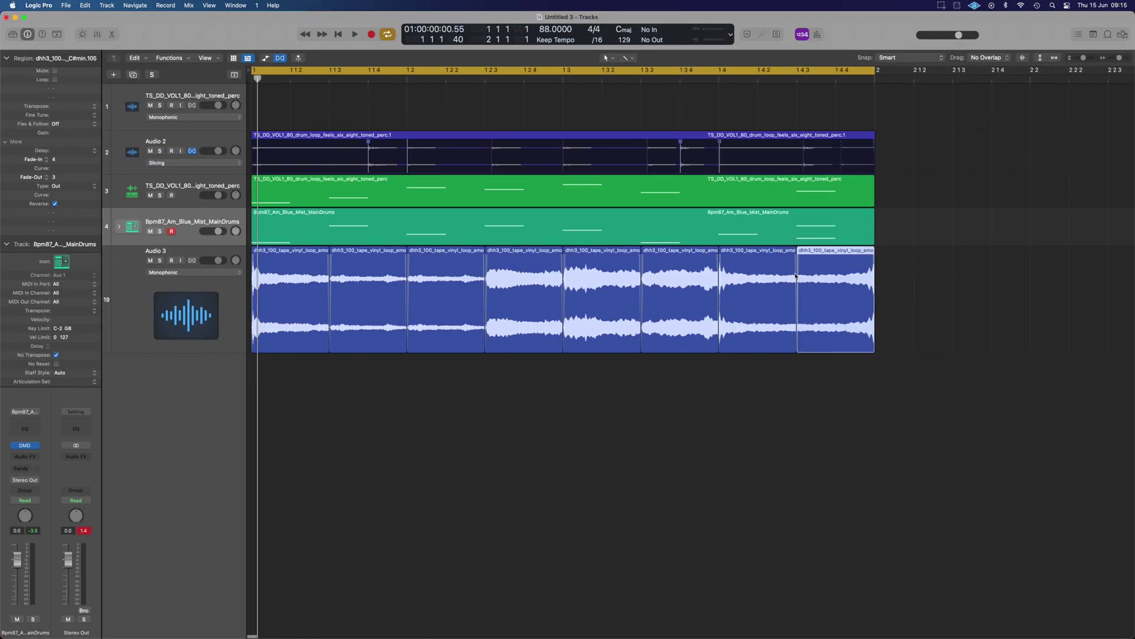
pyautogui.click(897, 274)
pyautogui.click(836, 254)
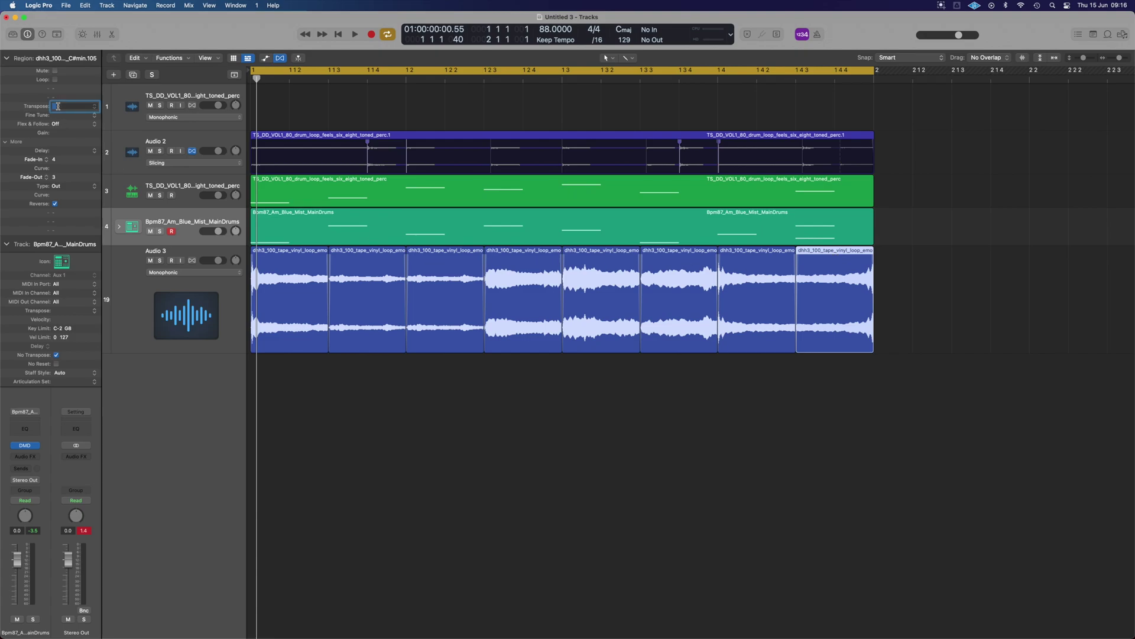
pyautogui.press('Return')
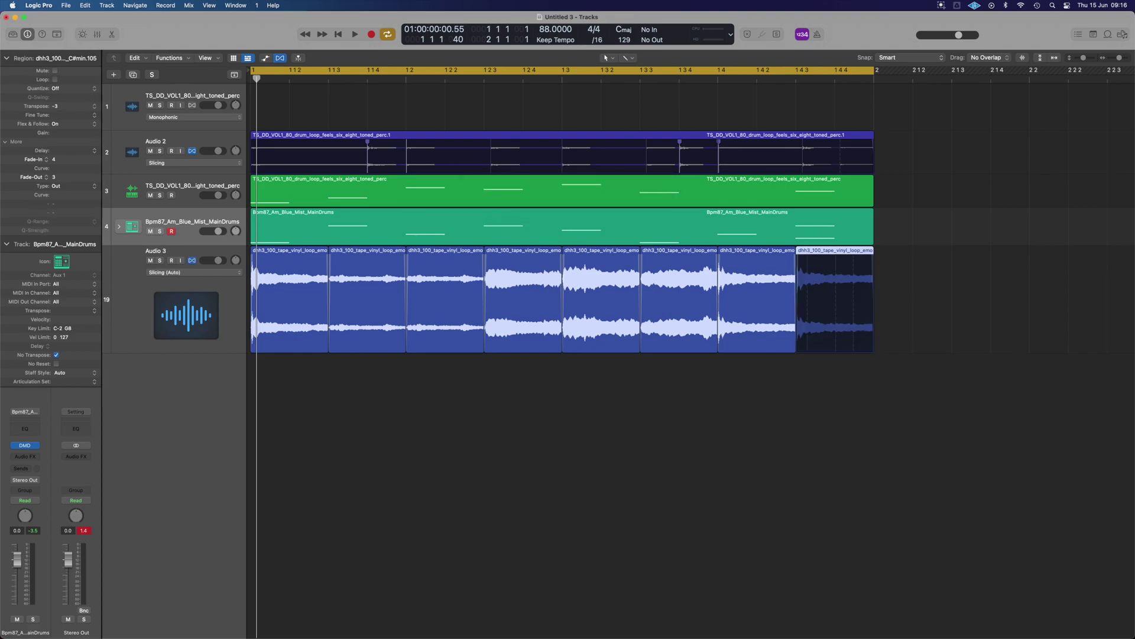
pyautogui.press('space')
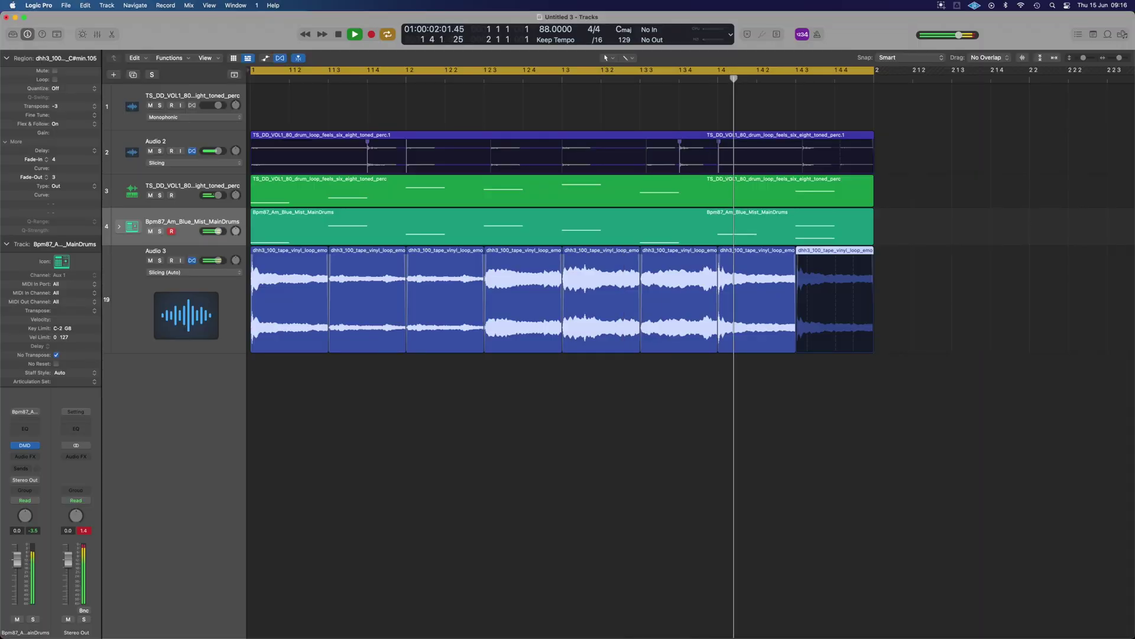
pyautogui.press('space')
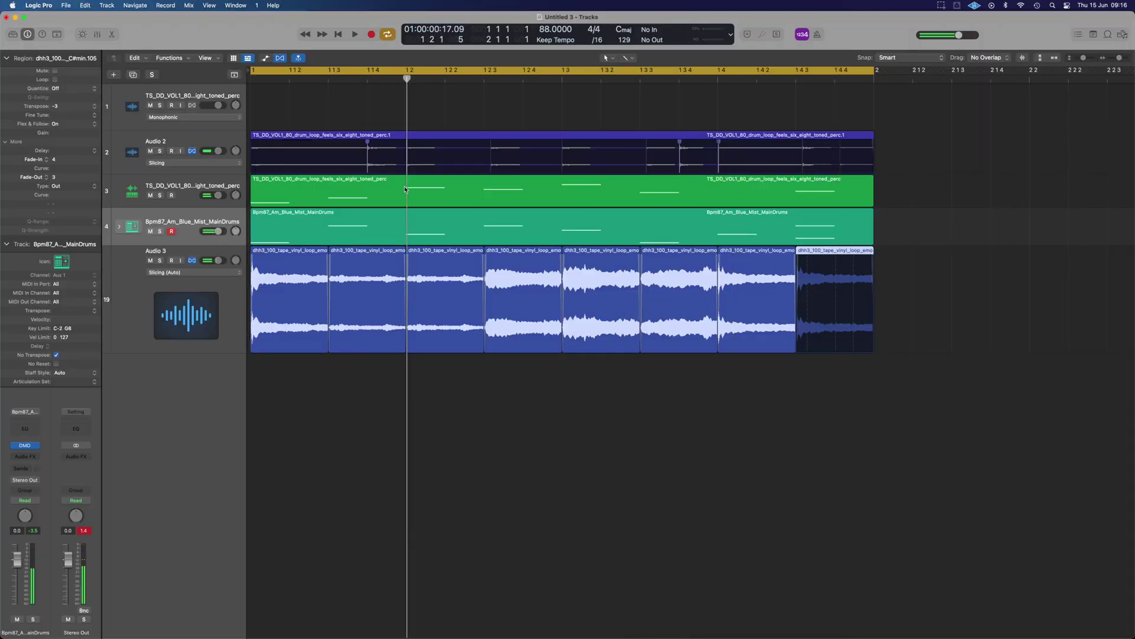
# - Load the first Audio 3 slice's tape vinyl loop audio into a new Quick Sampler track in Slice mode
pyautogui.scroll(-5, 405, 189)
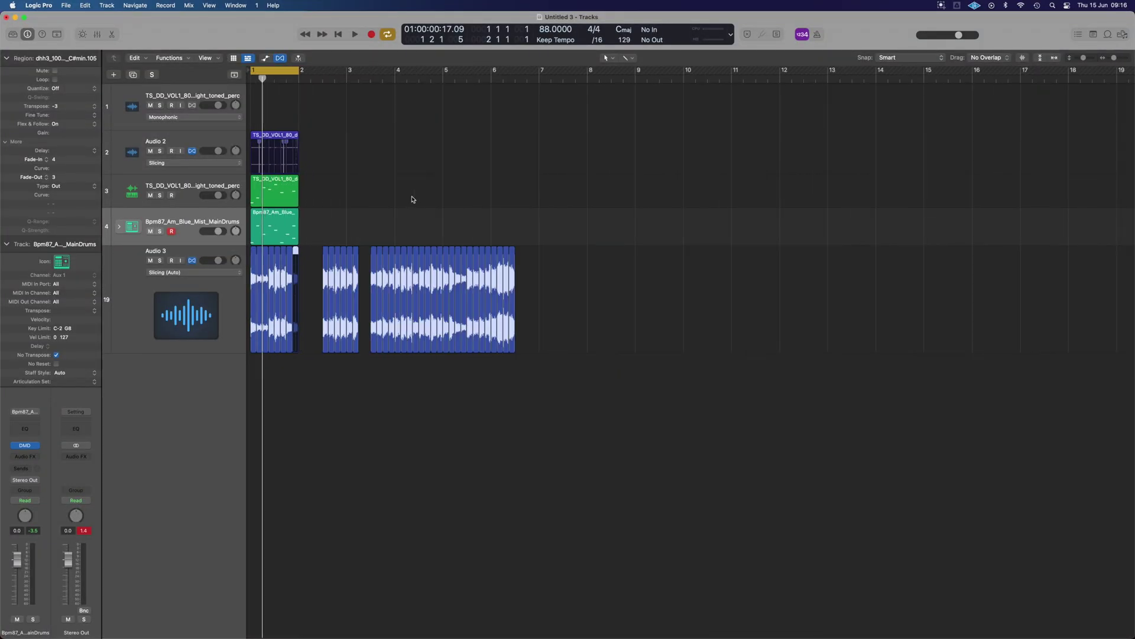
pyautogui.scroll(1, 466, 198)
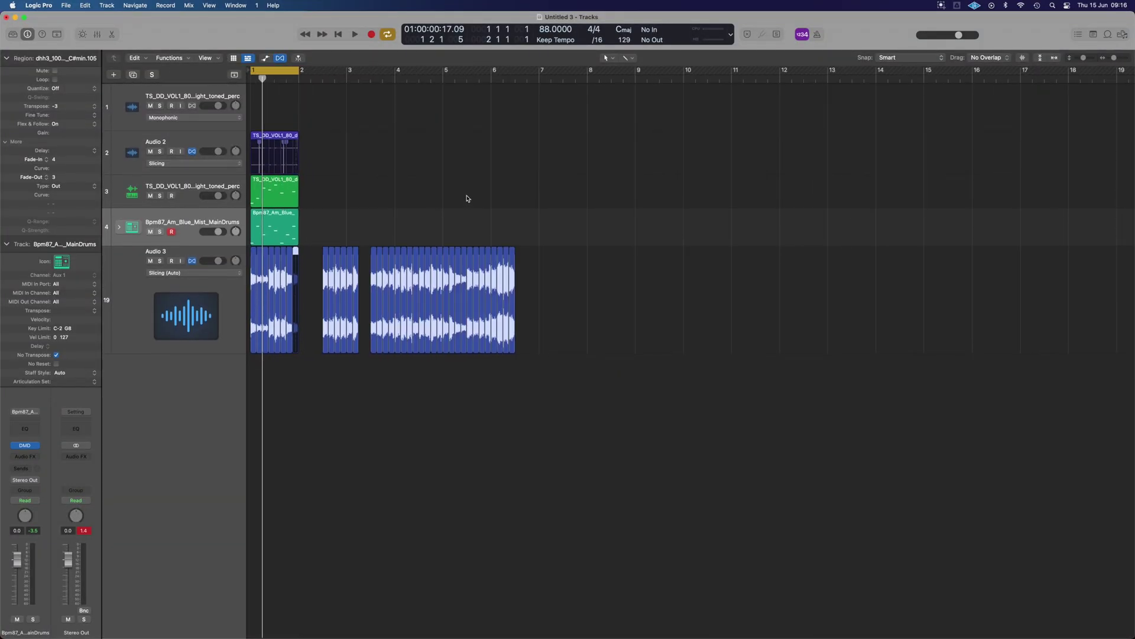
pyautogui.scroll(-3, 467, 198)
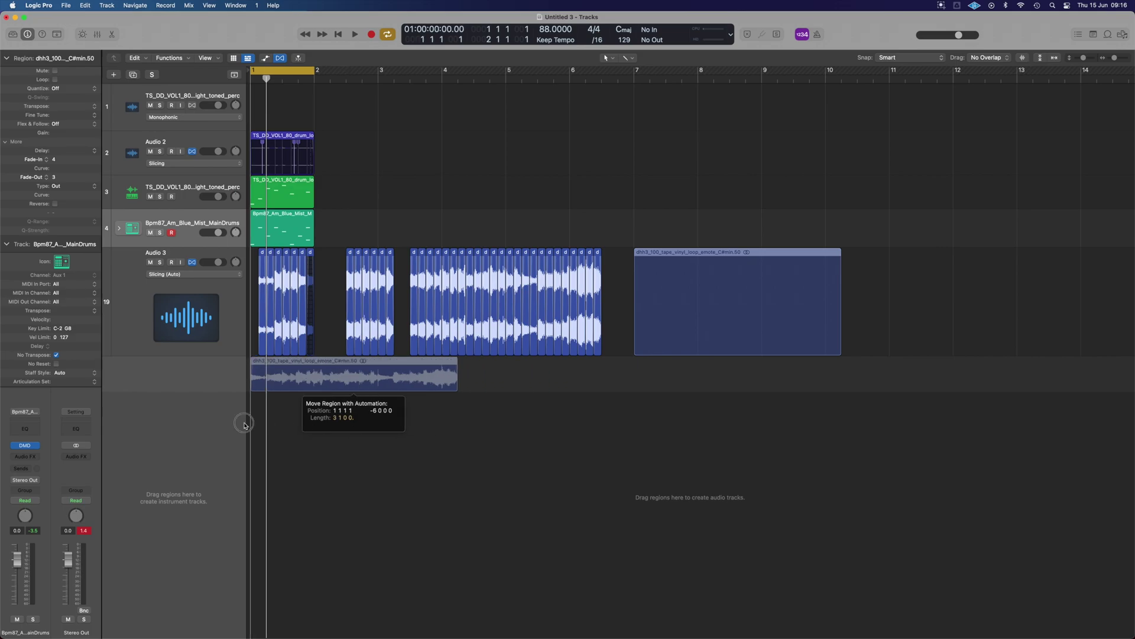
pyautogui.moveTo(246, 418); pyautogui.dragTo(187, 375)
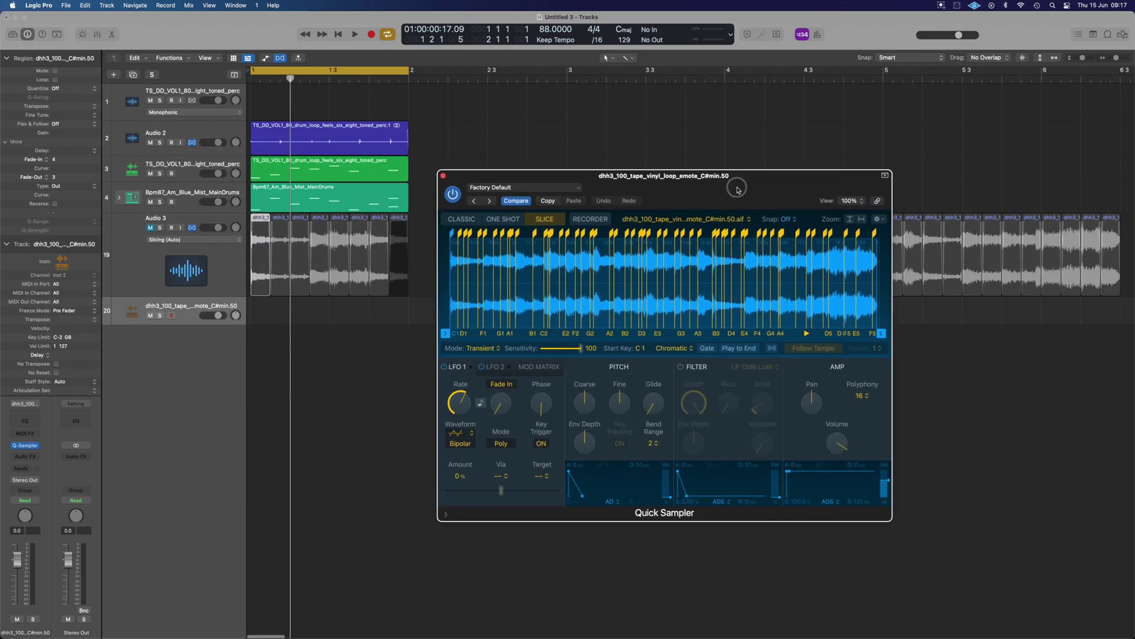
pyautogui.moveTo(737, 189); pyautogui.dragTo(744, 196)
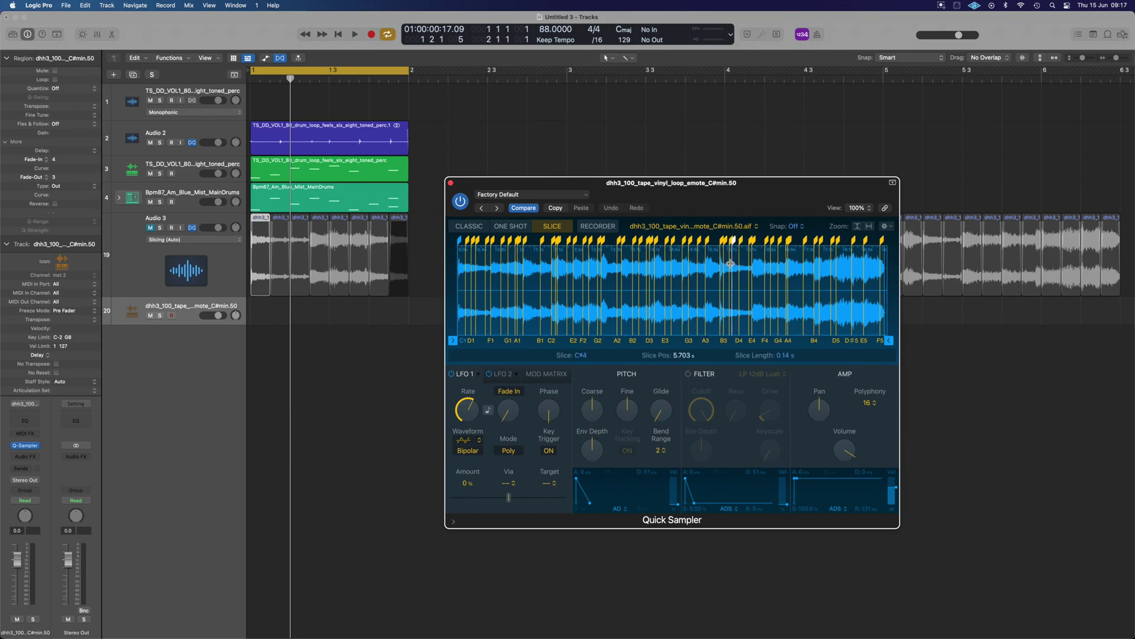
# - Make the new Quick Sampler track taller and enable Flex and Follow Tempo for its slices
pyautogui.moveTo(187, 326); pyautogui.dragTo(179, 368)
pyautogui.click(632, 308)
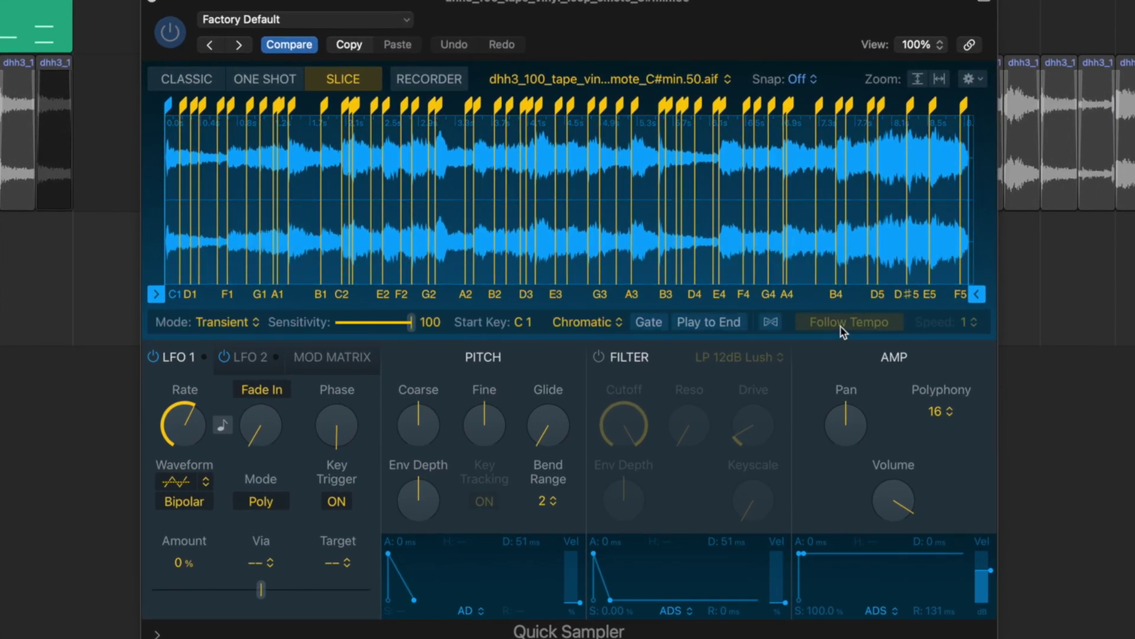
pyautogui.click(840, 326)
pyautogui.click(769, 324)
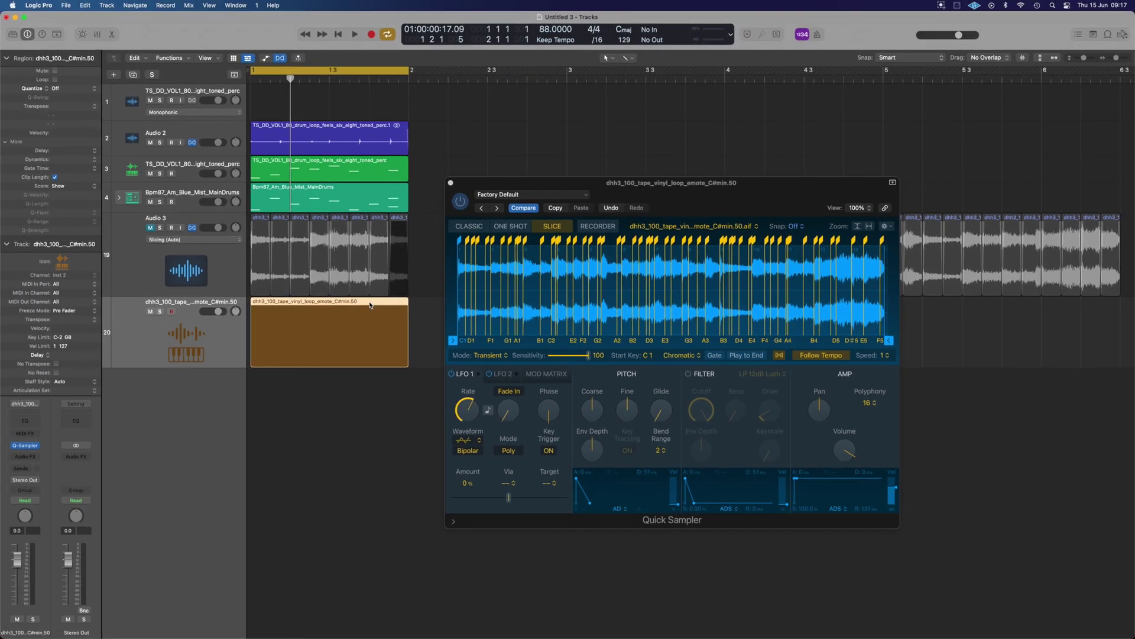
# - Open the new tape vinyl loop region in the Piano Roll and adjust the HP 12dB Creamy filter's drive in Quick Sampler
pyautogui.doubleClick(370, 305)
pyautogui.click(451, 182)
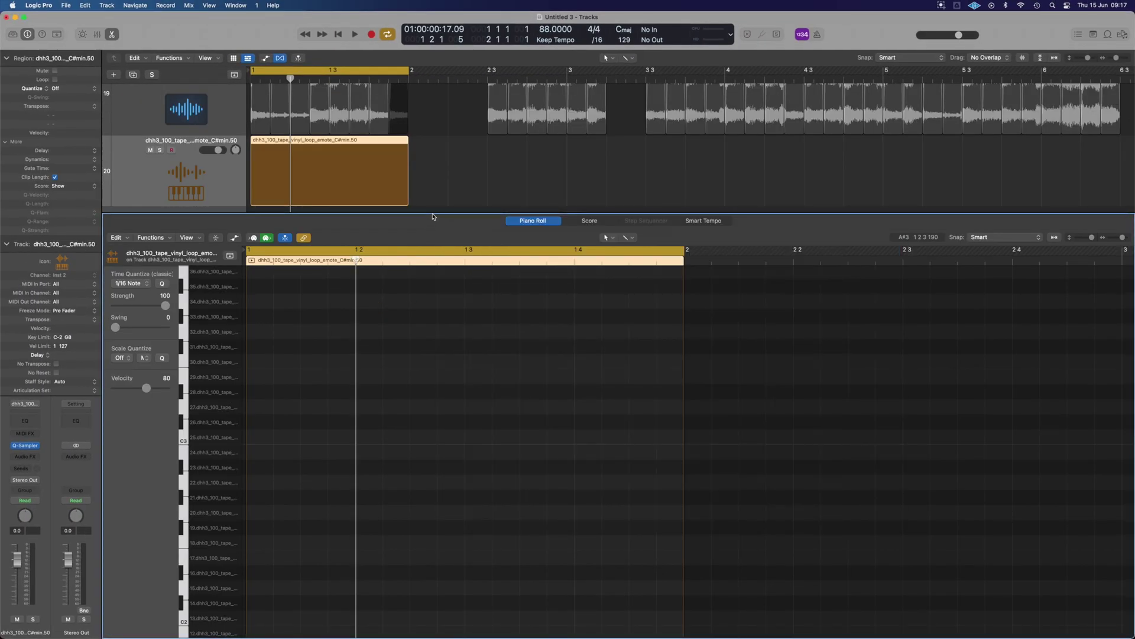
pyautogui.scroll(-5, 440, 374)
pyautogui.scroll(3, 440, 374)
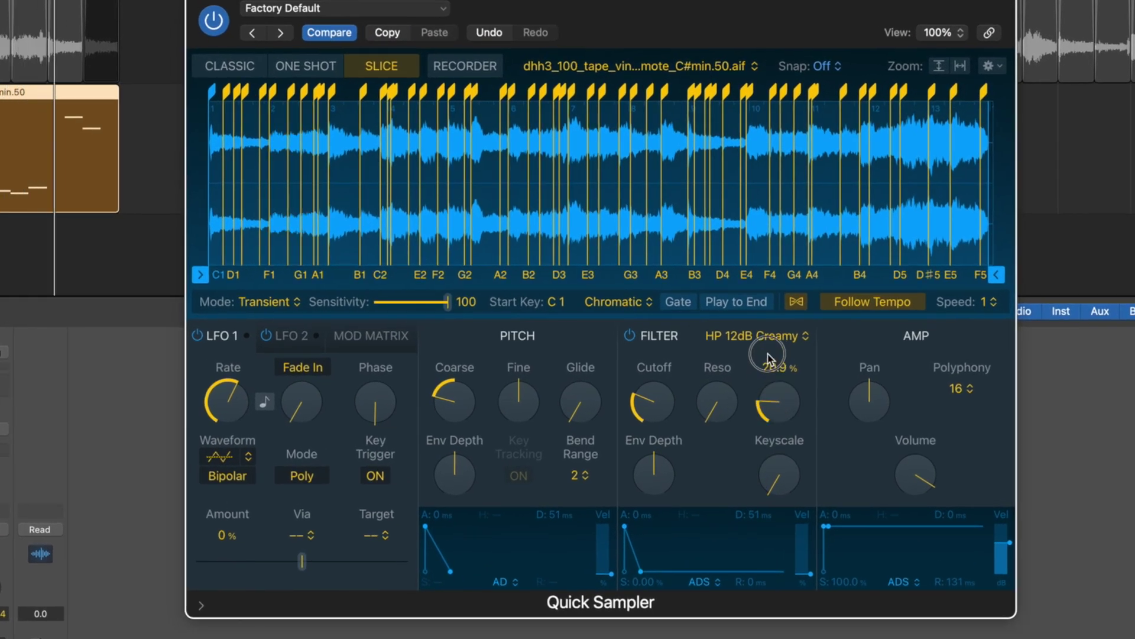
pyautogui.moveTo(782, 418); pyautogui.dragTo(779, 435)
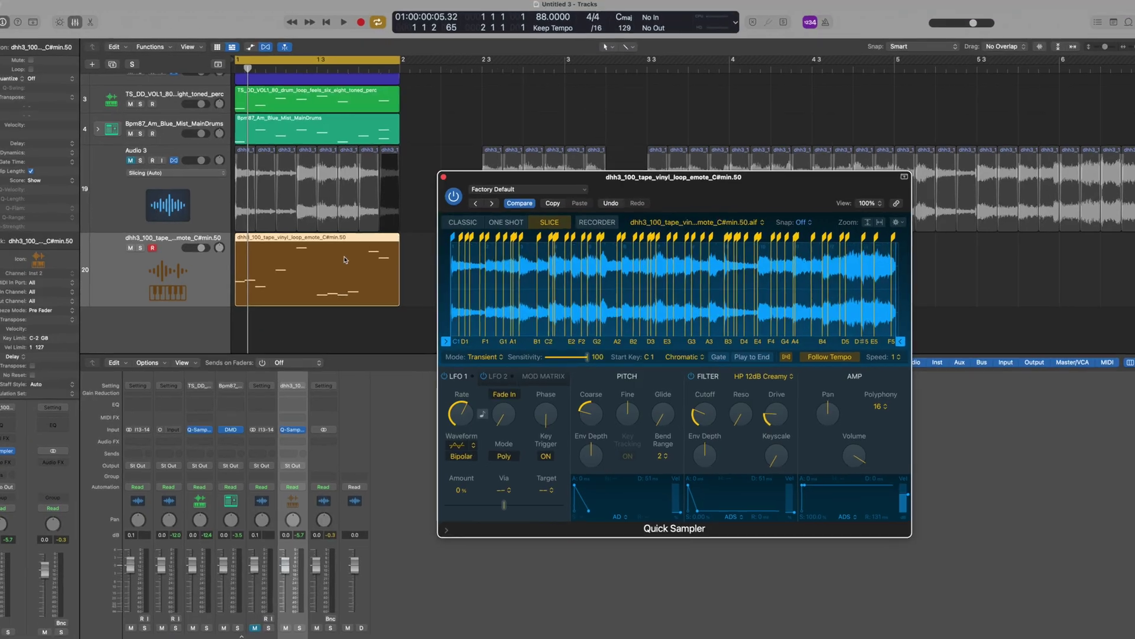
# - Create a Drum Machine Designer track from the Quick Sampler slices, accepting the 48-pad limit, and play the loop
pyautogui.rightClick(527, 284)
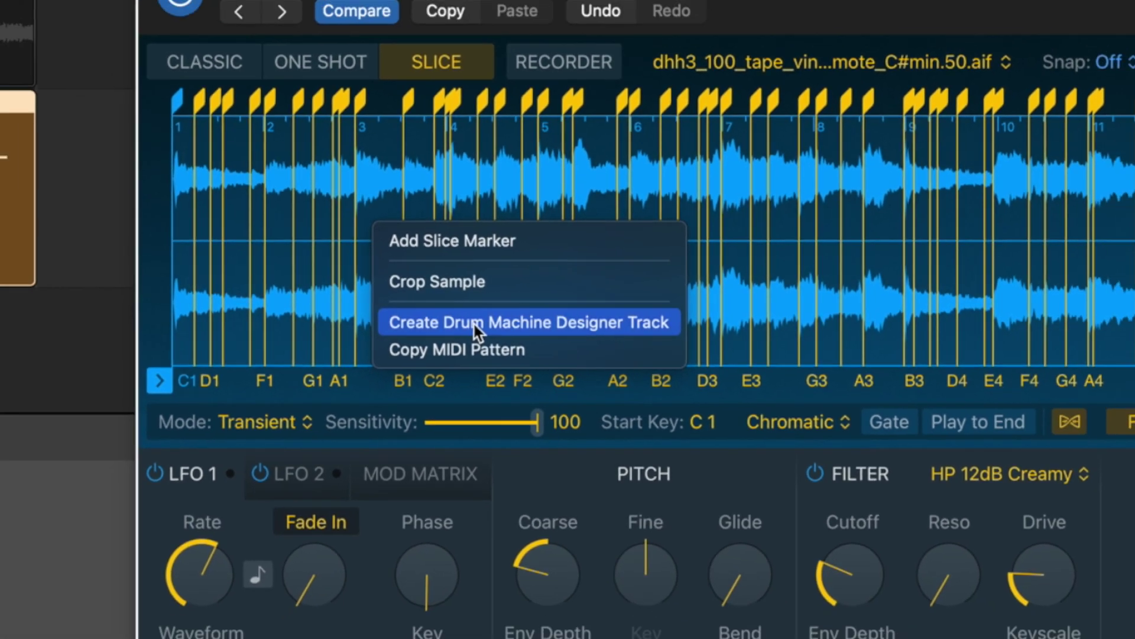
pyautogui.click(474, 325)
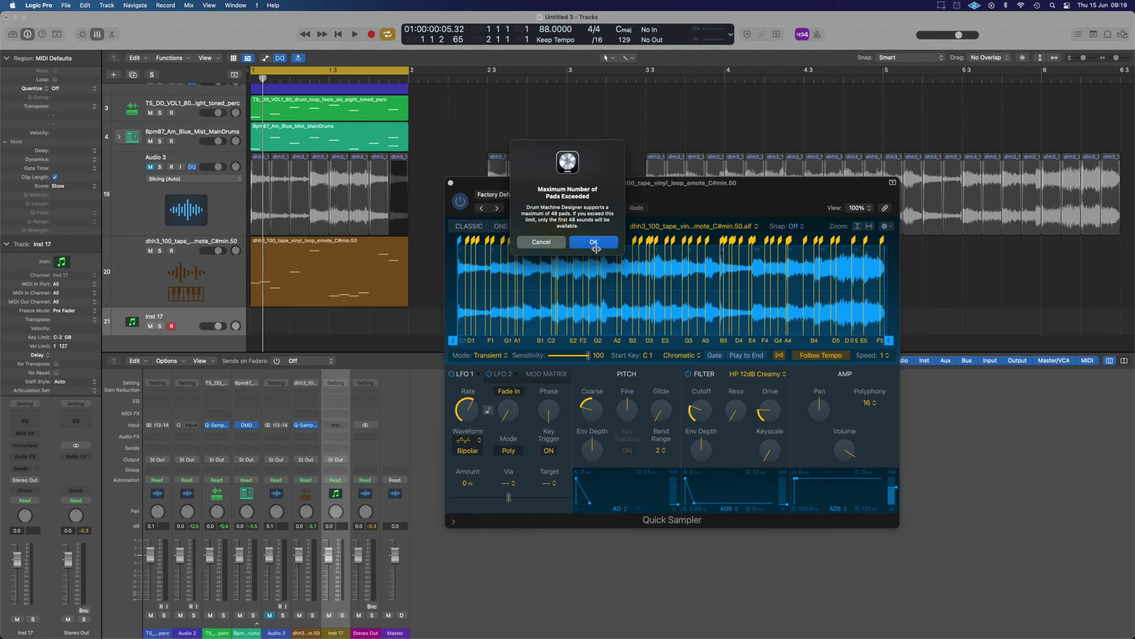
pyautogui.click(594, 244)
pyautogui.press('space')
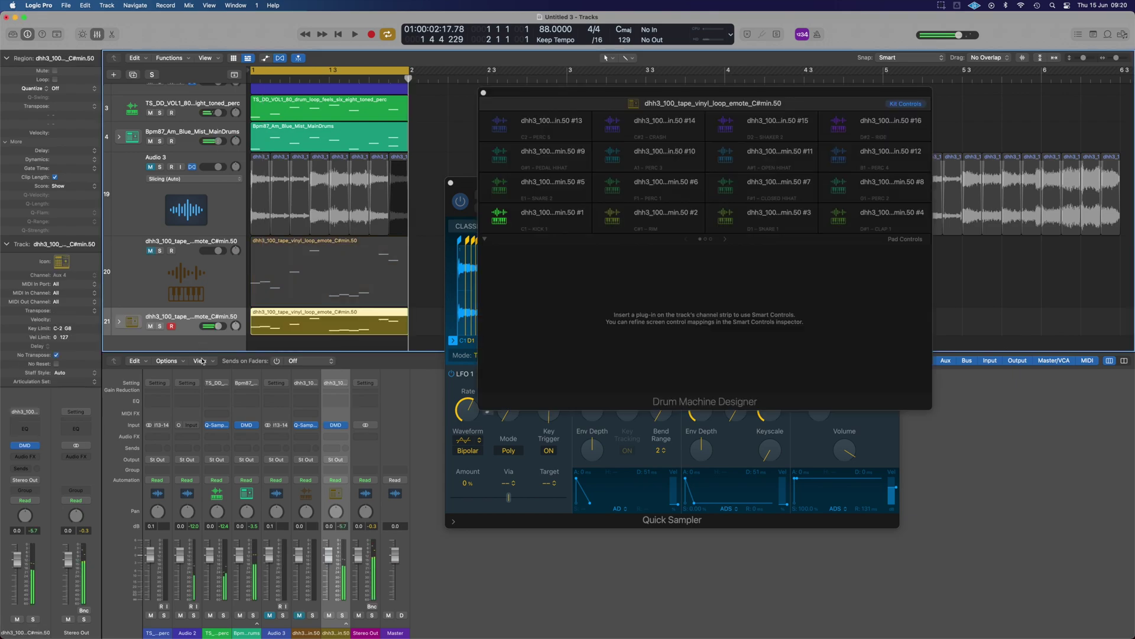
# - Make the Drum Machine Designer track taller, then play the loop with the Quick Sampler window closed
pyautogui.moveTo(184, 334); pyautogui.dragTo(184, 370)
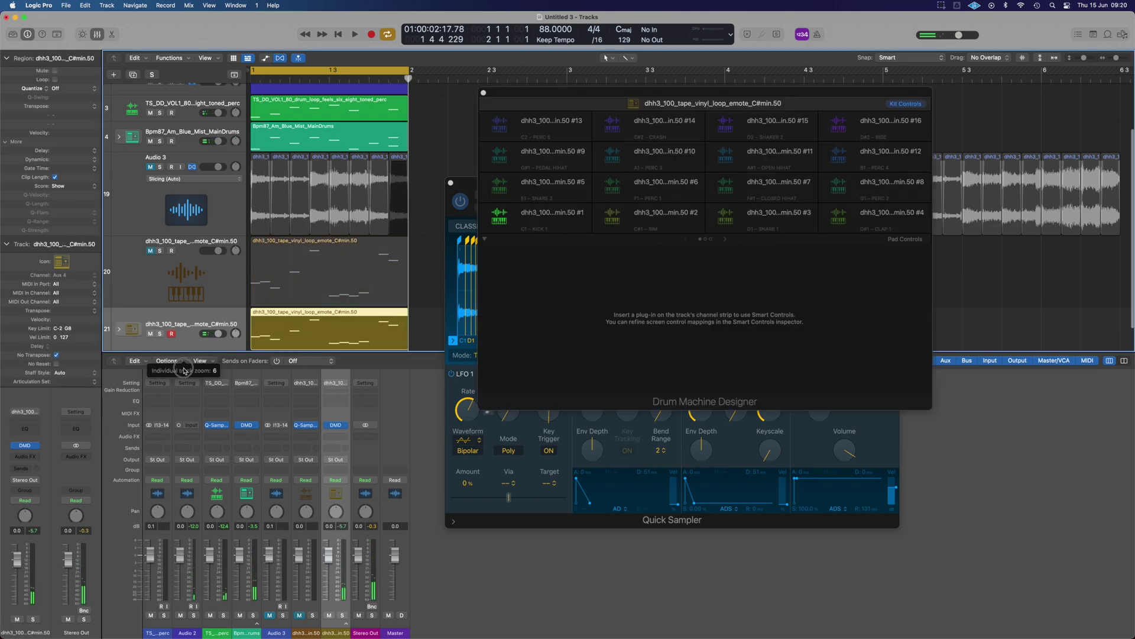
pyautogui.scroll(-2, 216, 321)
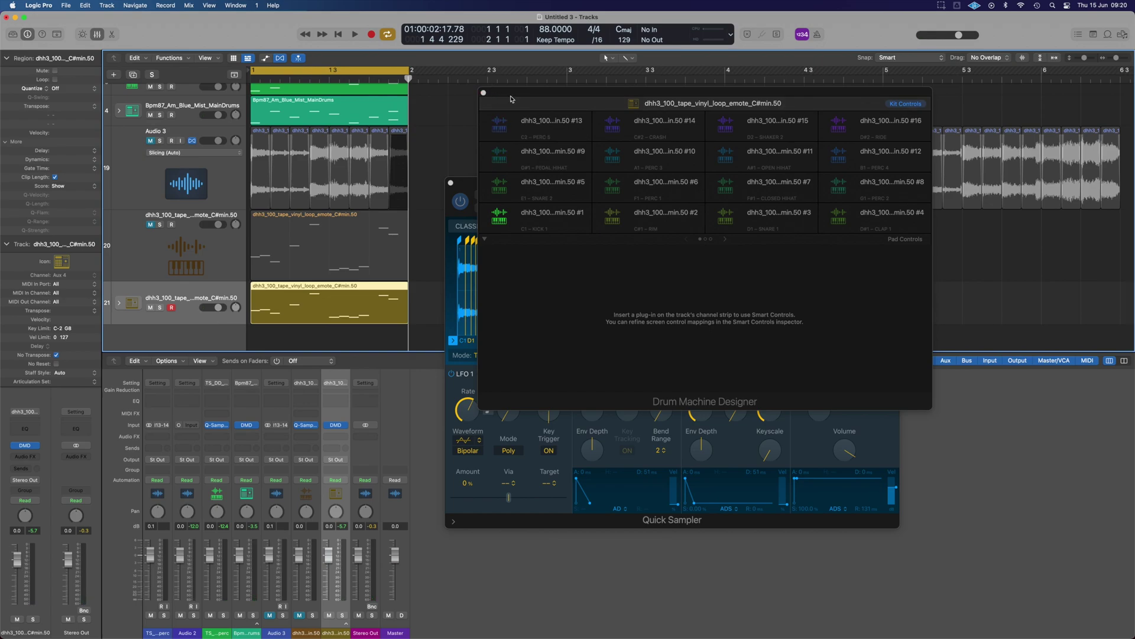
pyautogui.click(451, 183)
pyautogui.press('space')
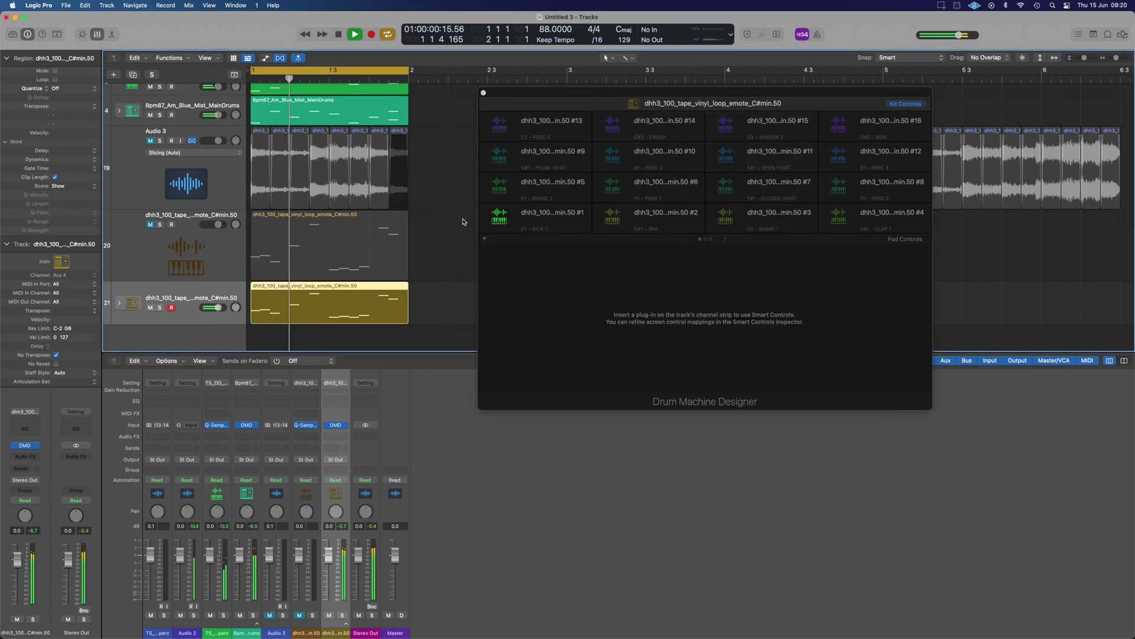
# - Raise the filter drive and adjust the coarse pitch of slice pad #6 in Drum Machine Designer
pyautogui.click(650, 187)
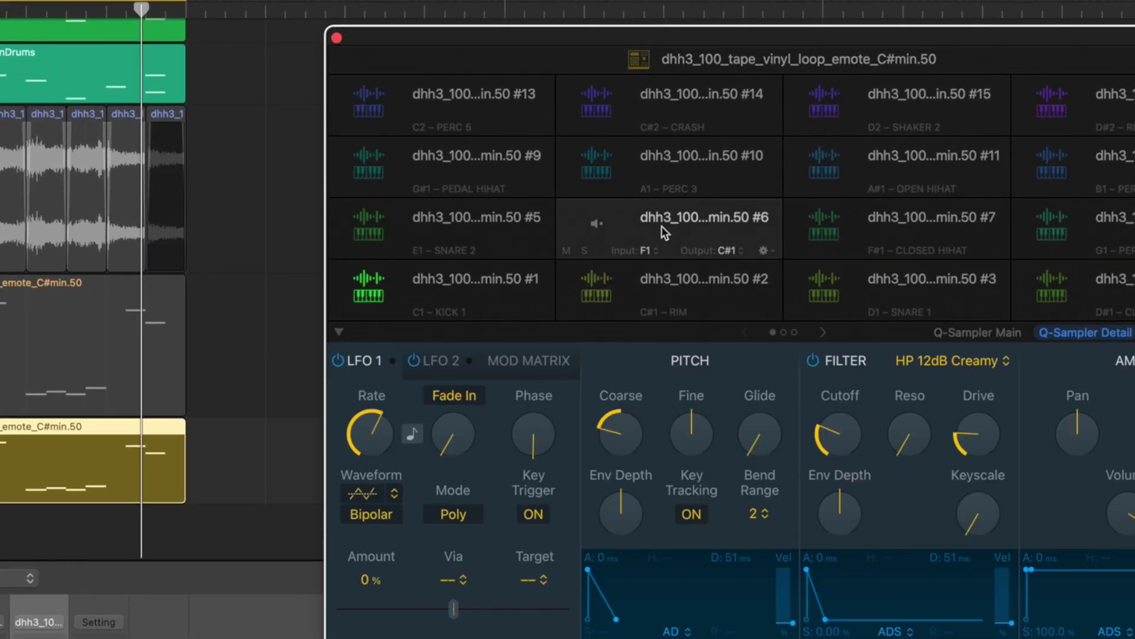
pyautogui.moveTo(863, 449)
pyautogui.moveTo(905, 462)
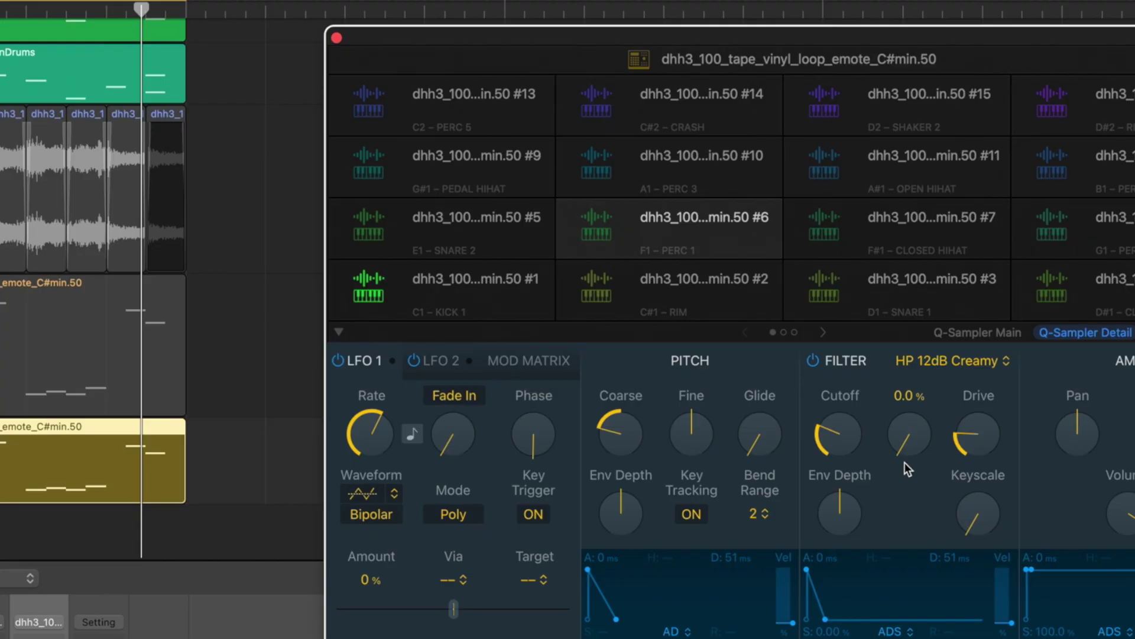
pyautogui.click(1007, 334)
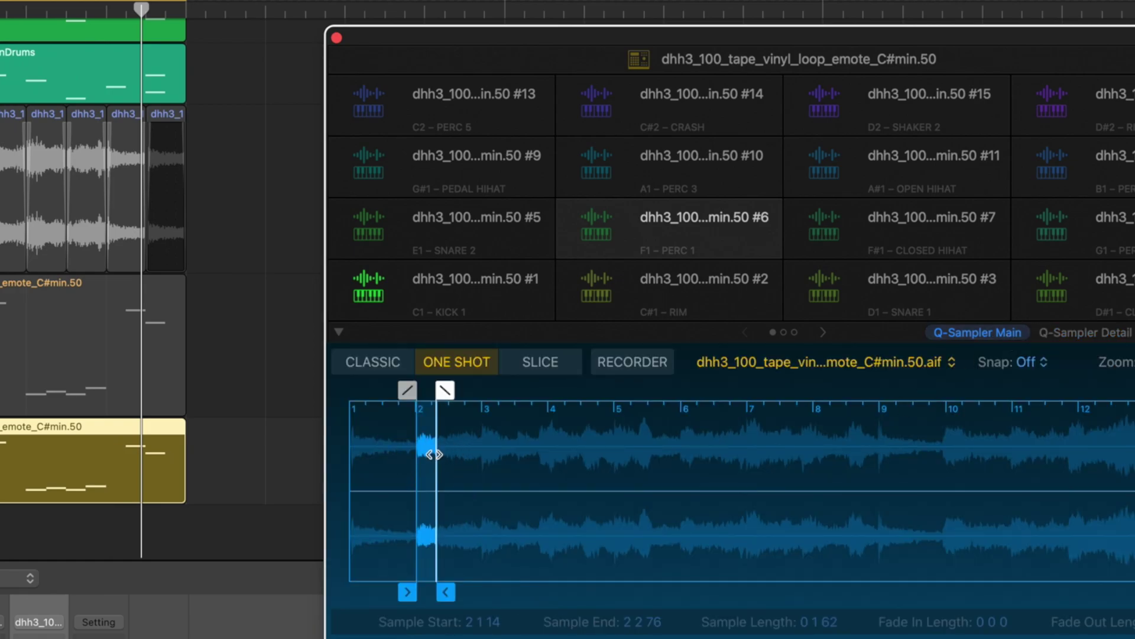
pyautogui.moveTo(1120, 318)
pyautogui.click(1096, 336)
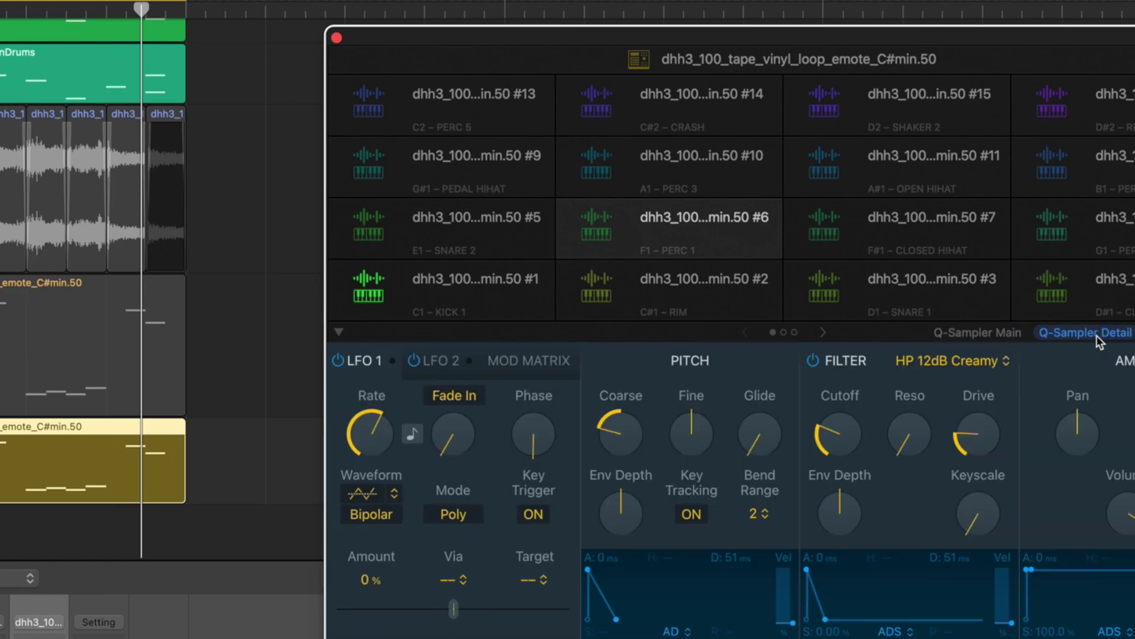
pyautogui.moveTo(986, 444); pyautogui.dragTo(986, 395)
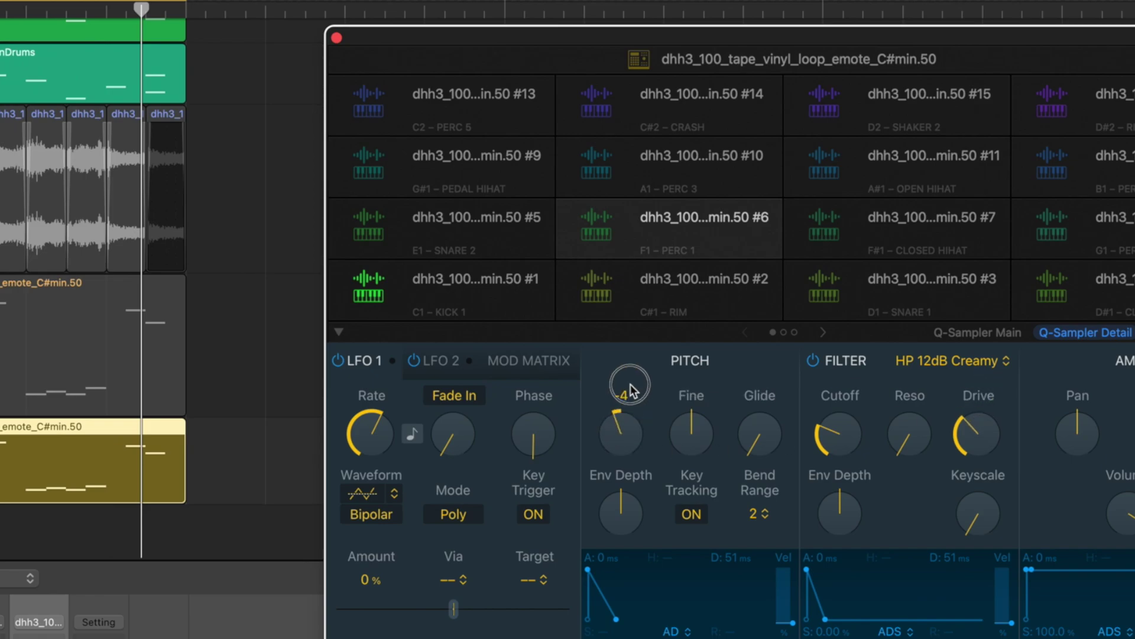
pyautogui.moveTo(634, 365); pyautogui.dragTo(632, 367)
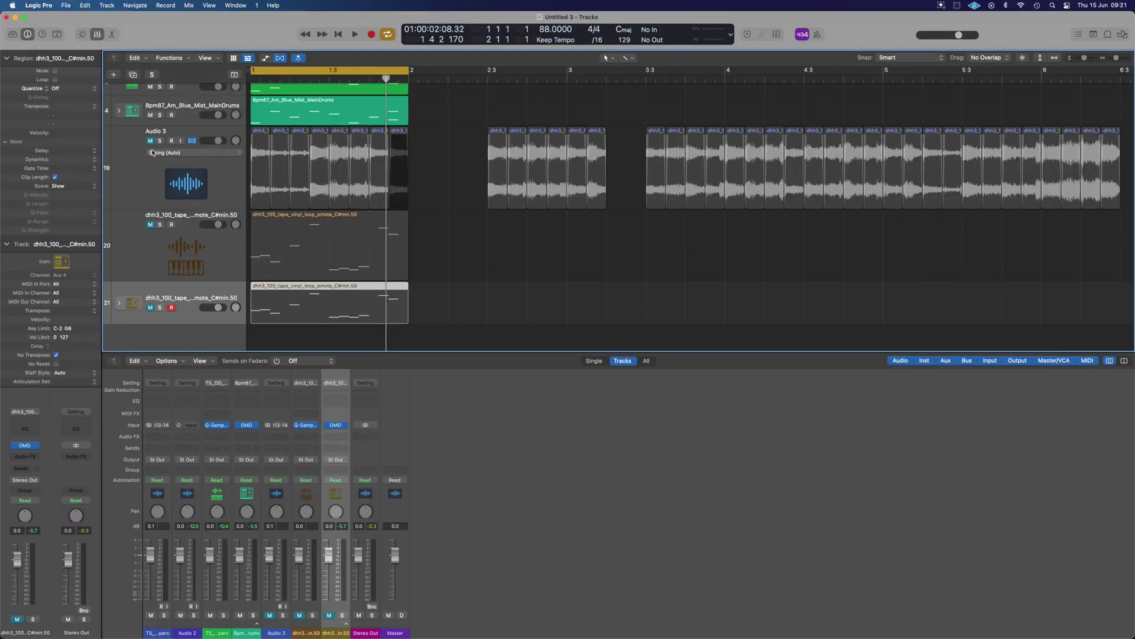
# - Unmute Audio 3 for loop playback and clear the Stereo Out peak reading
pyautogui.click(150, 140)
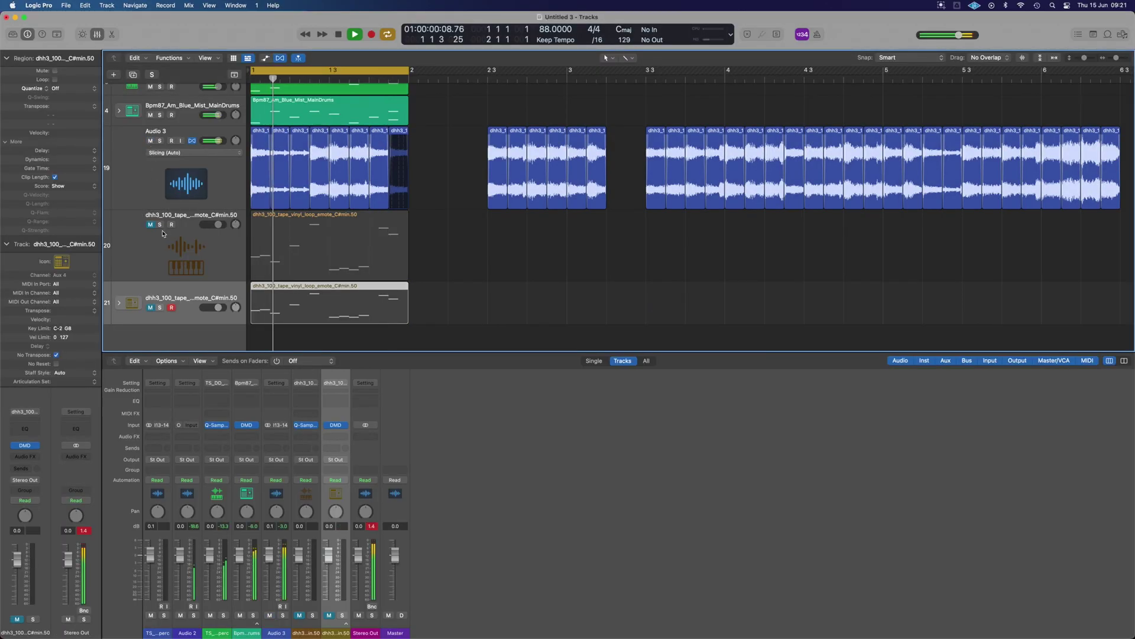
pyautogui.scroll(4, 279, 252)
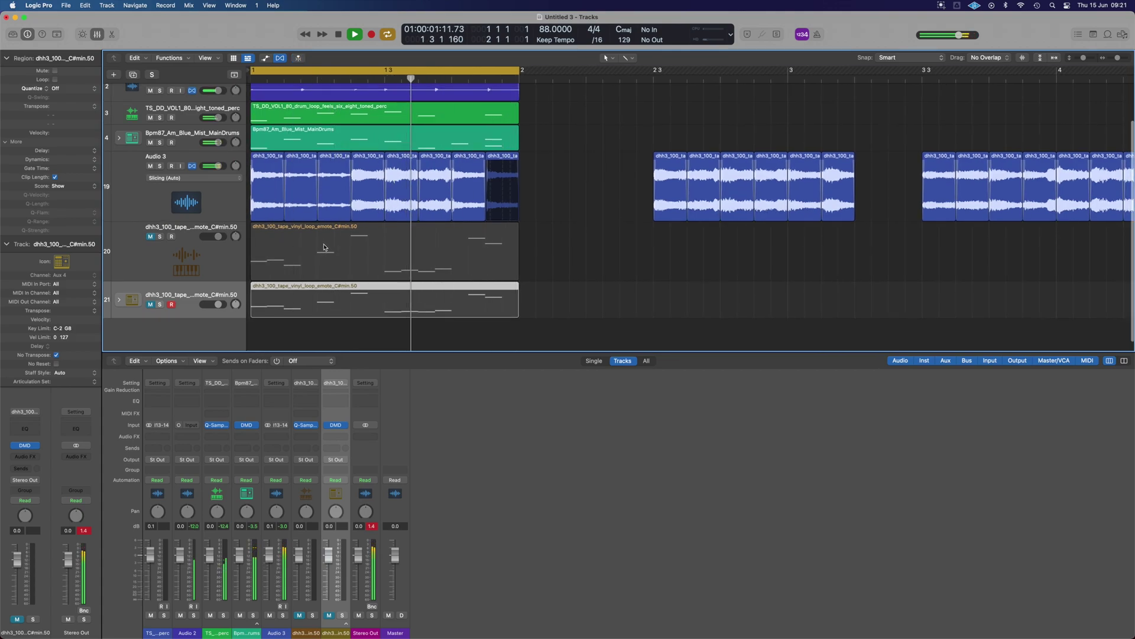
pyautogui.press('super+Left')
pyautogui.press('super+Up')
pyautogui.click(373, 527)
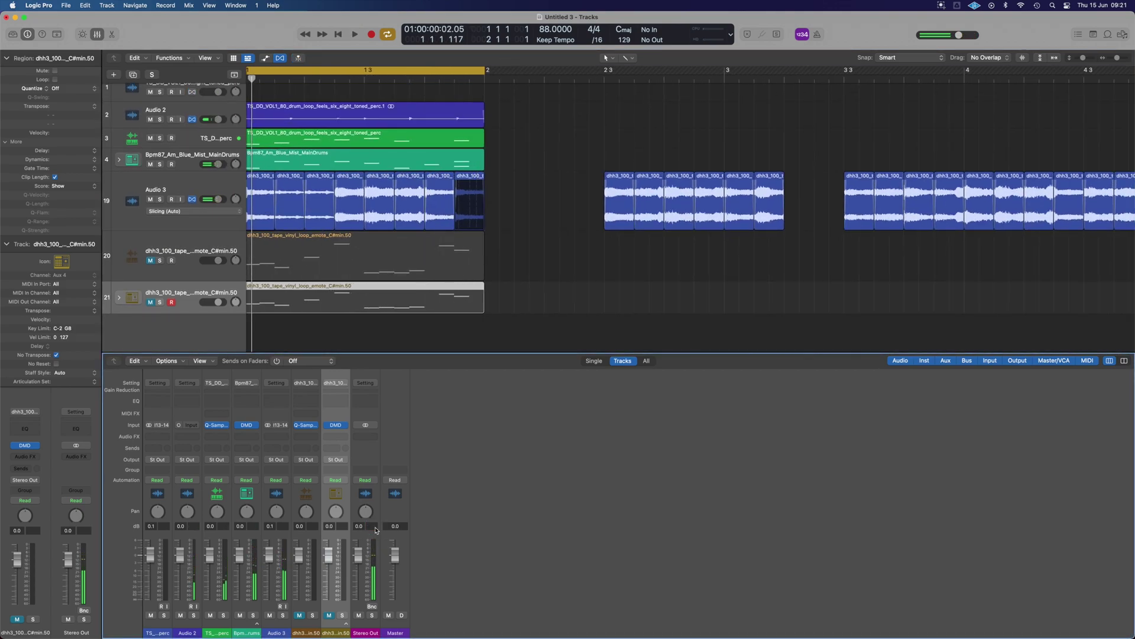
pyautogui.scroll(-8, 658, 210)
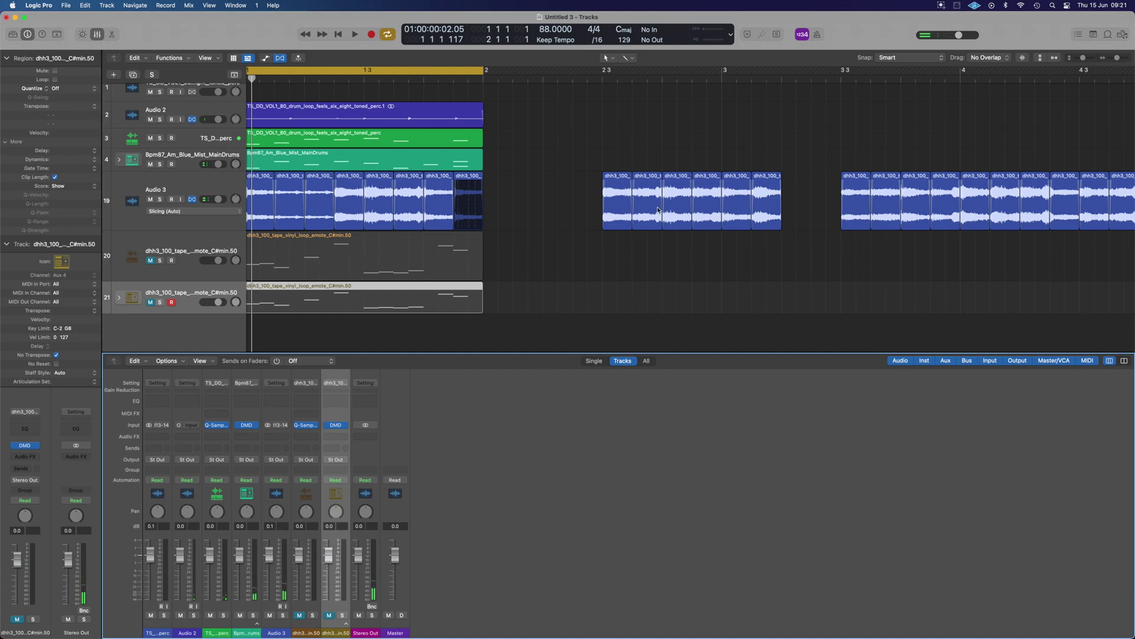
# - Play the bar 1 loop, then audition the RKU_LHH2 bass loop at bar 53 on the first track
pyautogui.press('space')
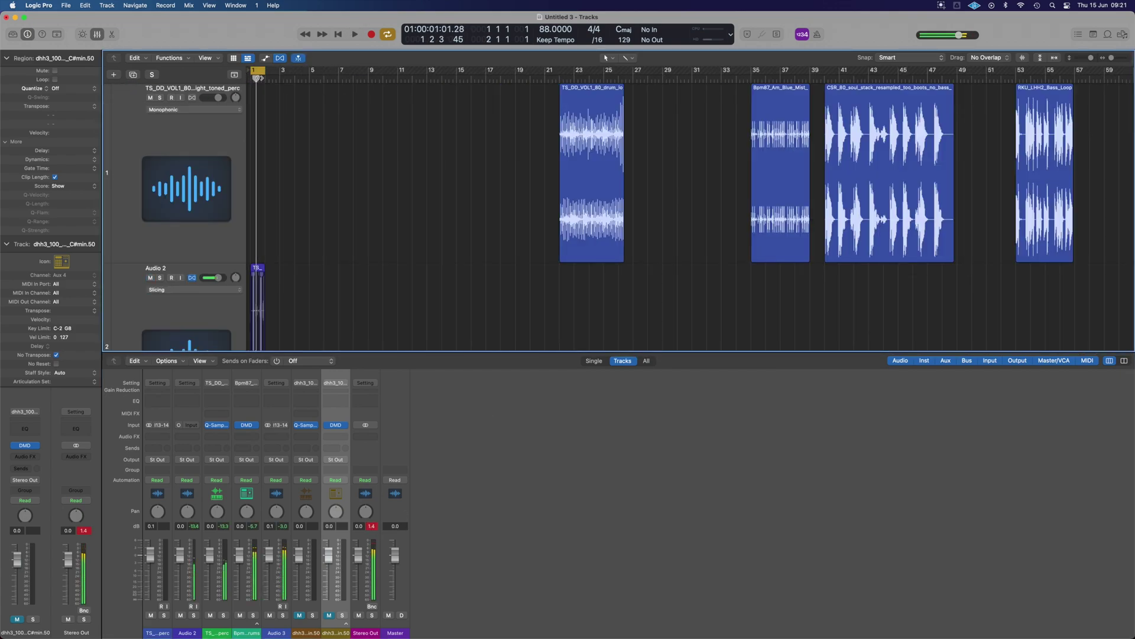
pyautogui.press('space')
pyautogui.press('super+Up')
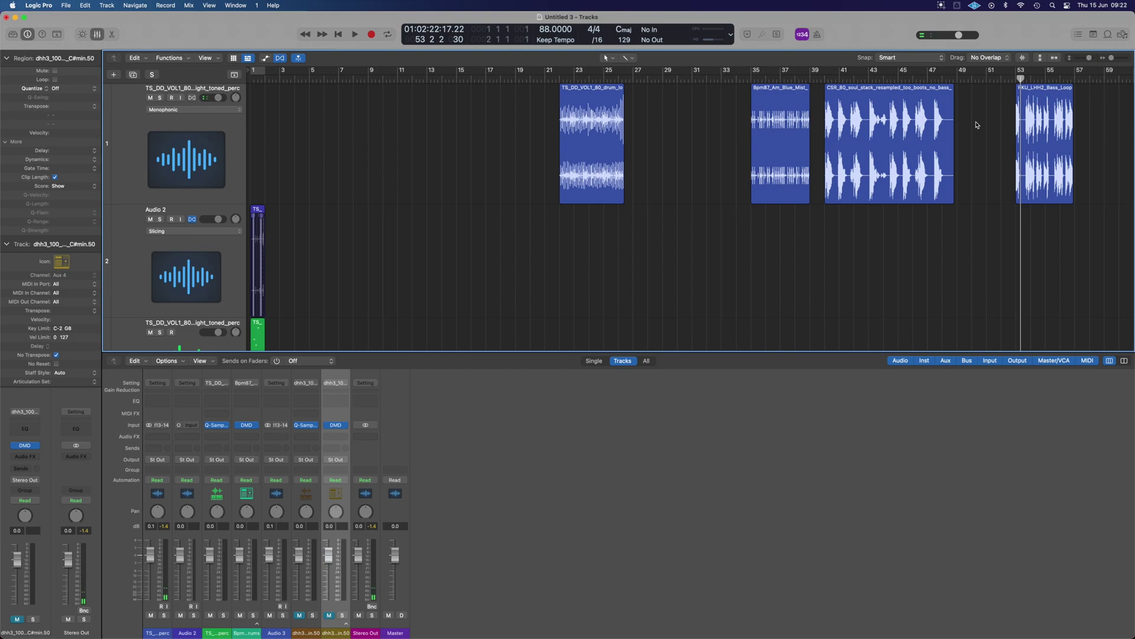
pyautogui.press('super+Up')
pyautogui.press('super+Up')
pyautogui.press('super+Up')
pyautogui.press('super+Up')
pyautogui.press('super+Up')
pyautogui.press('super+Up')
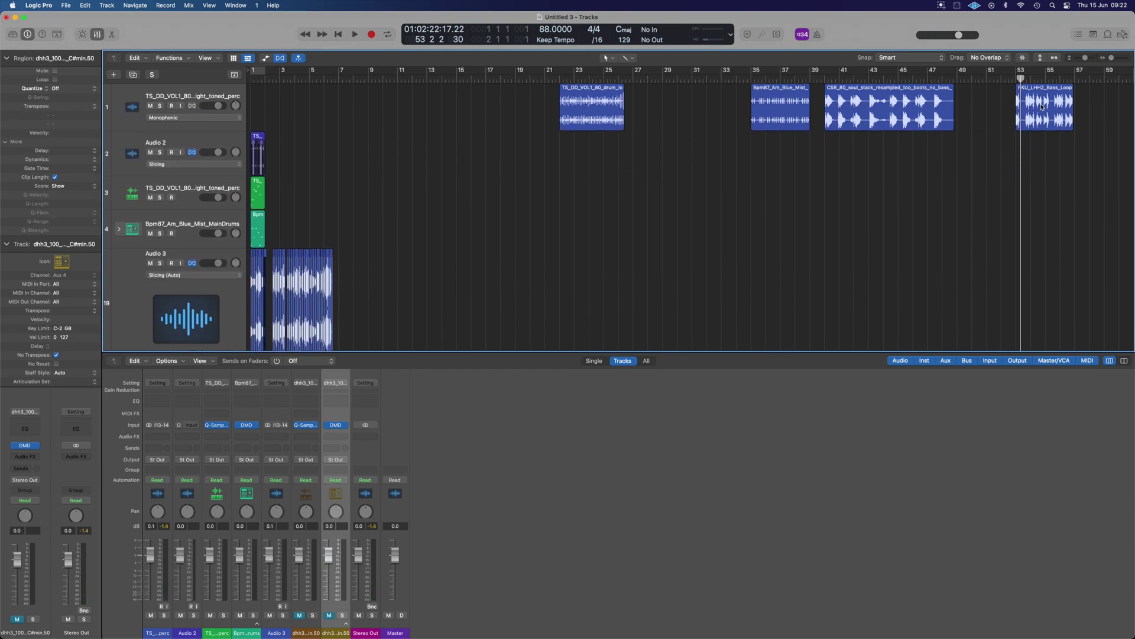
# - Load the RKU_LHH2 bass loop into a new Quick Sampler track in Slice mode and close the instrument window
pyautogui.press('super+Up')
pyautogui.press('super+Up')
pyautogui.press('super+Up')
pyautogui.press('super+Up')
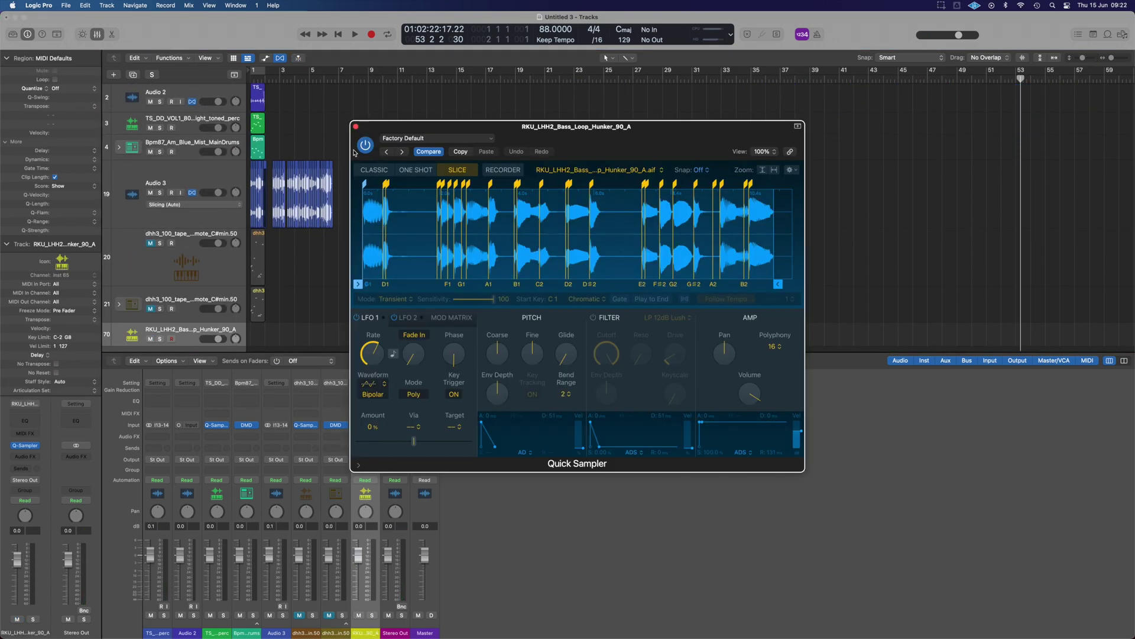
pyautogui.click(356, 127)
pyautogui.hscroll(5, 284, 301)
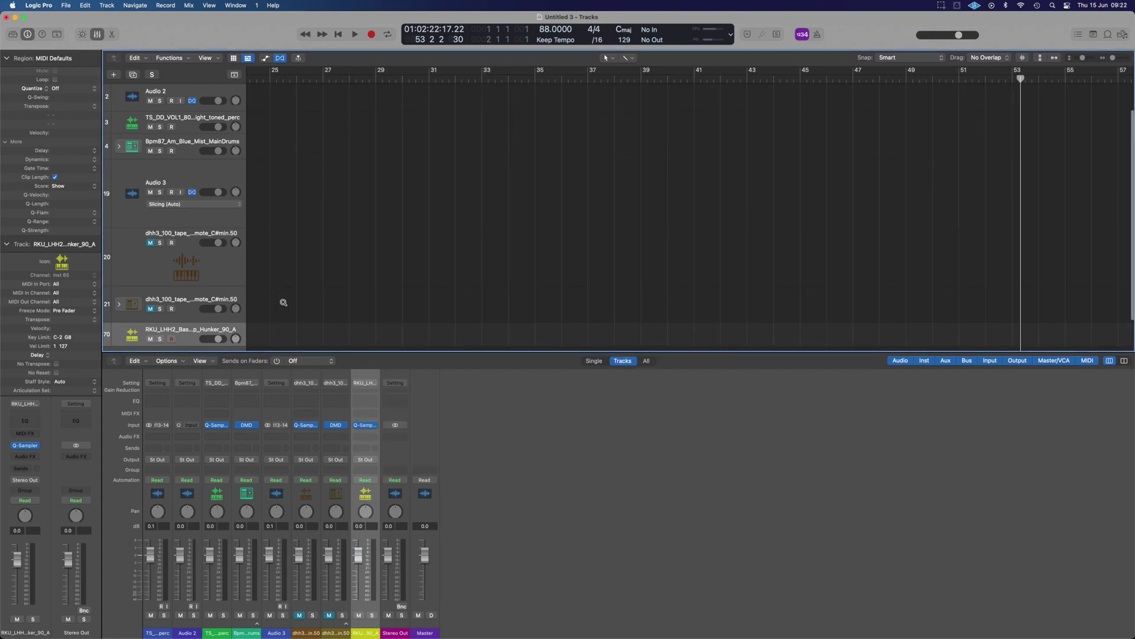
pyautogui.hscroll(-5, 283, 304)
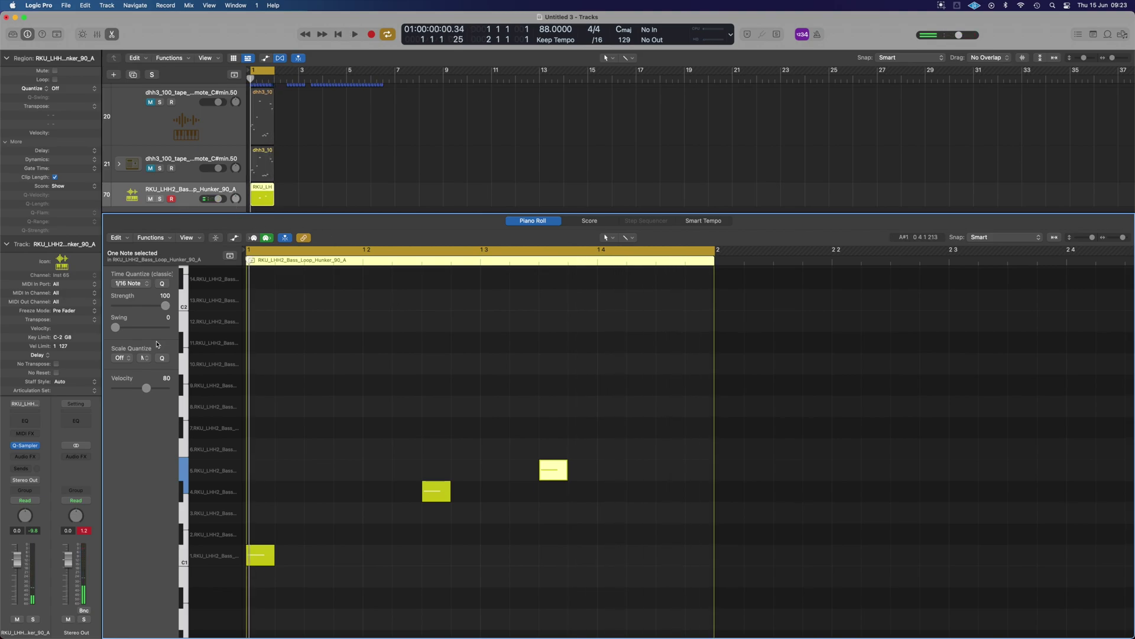
# - Add a Compressor with 0 dB auto gain to the bass loop's Quick Sampler track and play the loop
pyautogui.press('x')
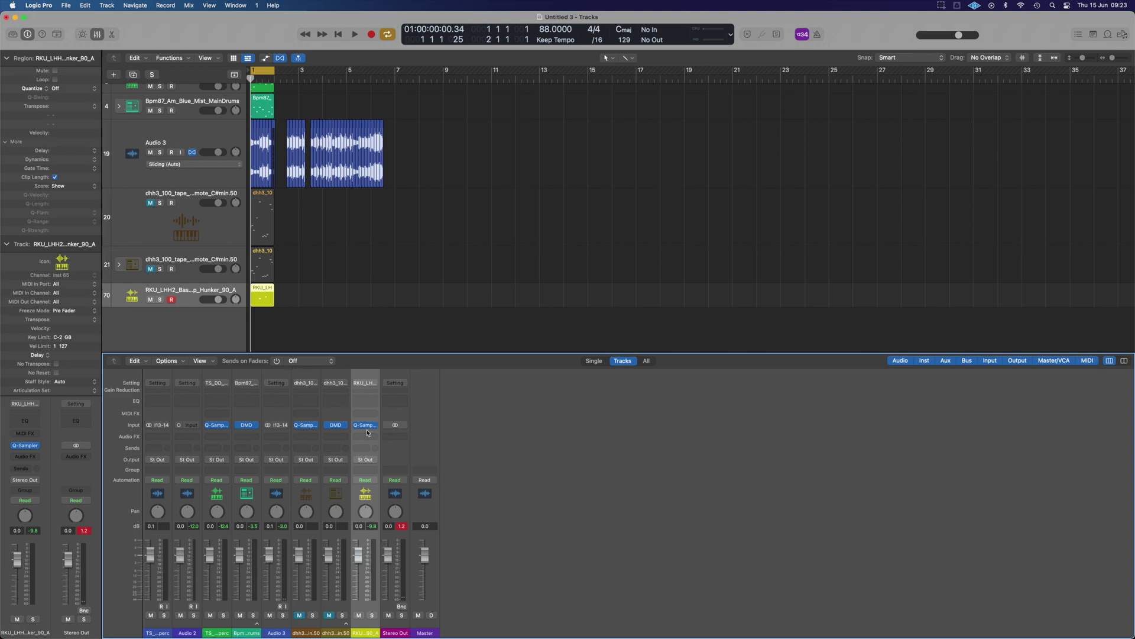
pyautogui.click(366, 393)
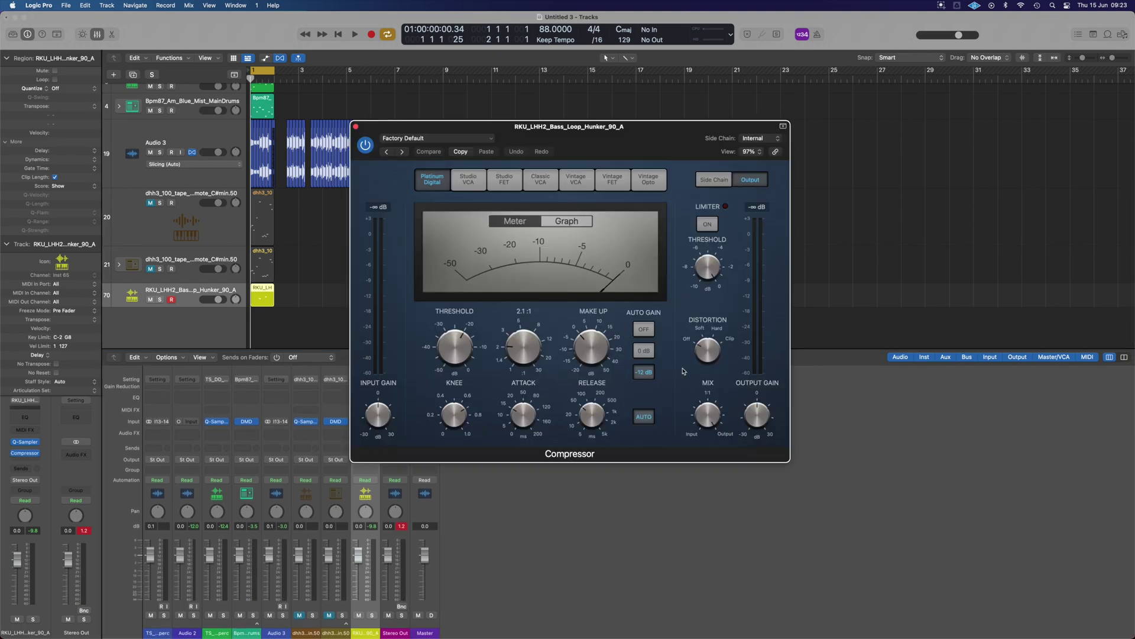
pyautogui.press('space')
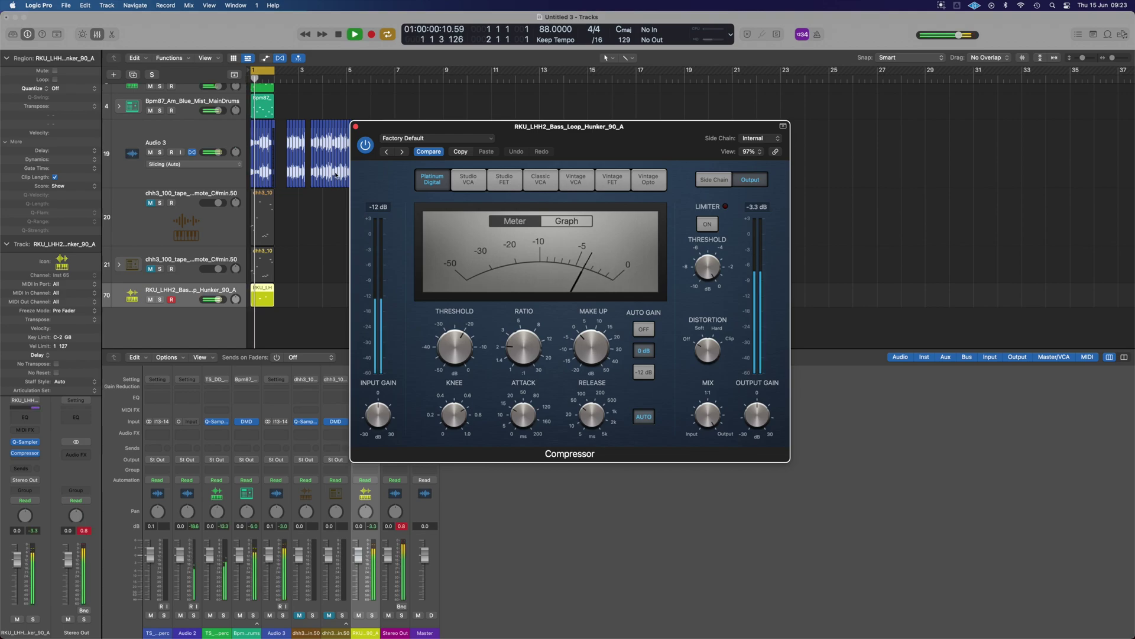
pyautogui.click(356, 127)
pyautogui.press('super+Right')
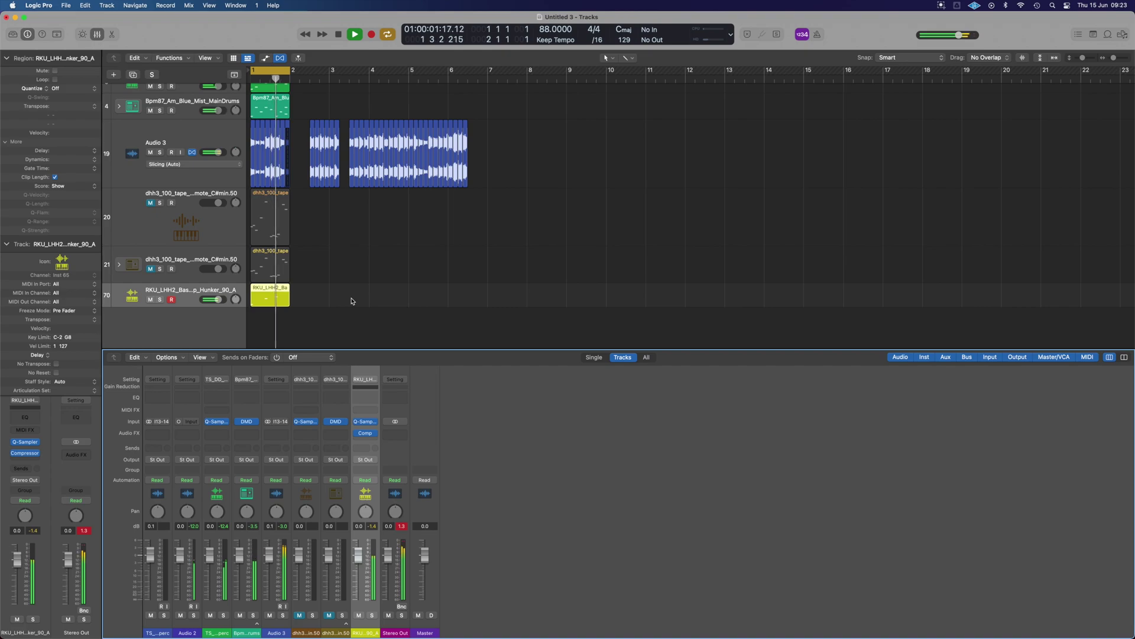
pyautogui.press('space')
# - Set the bass Quick Sampler's coarse pitch to -3 and play the loop
pyautogui.press('super+Right')
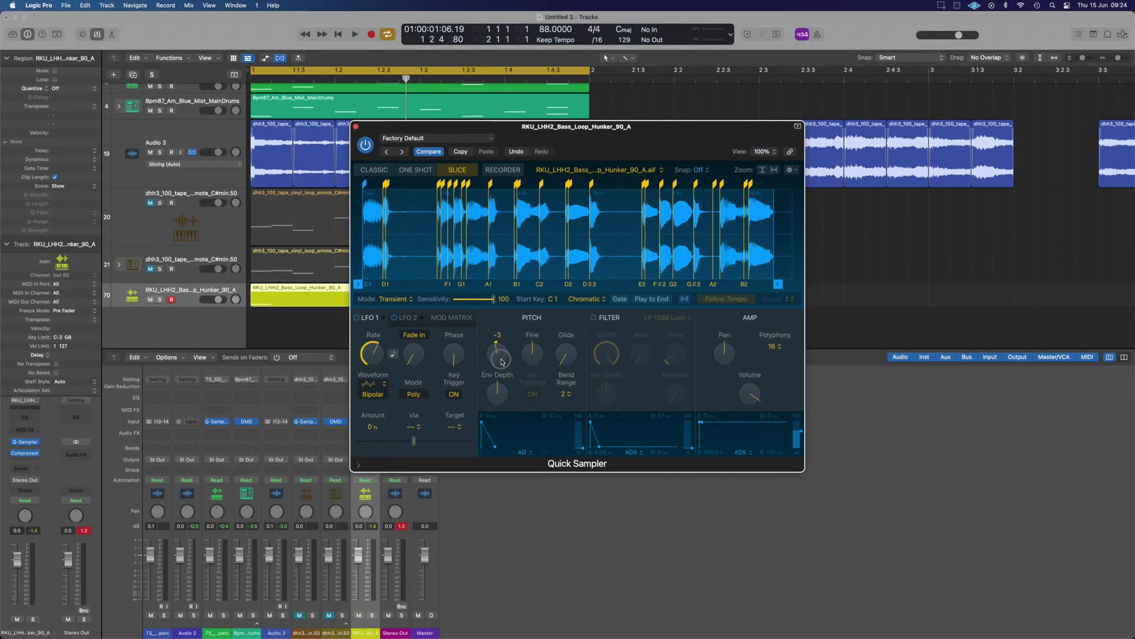
pyautogui.moveTo(619, 145); pyautogui.dragTo(653, 148)
pyautogui.press('space')
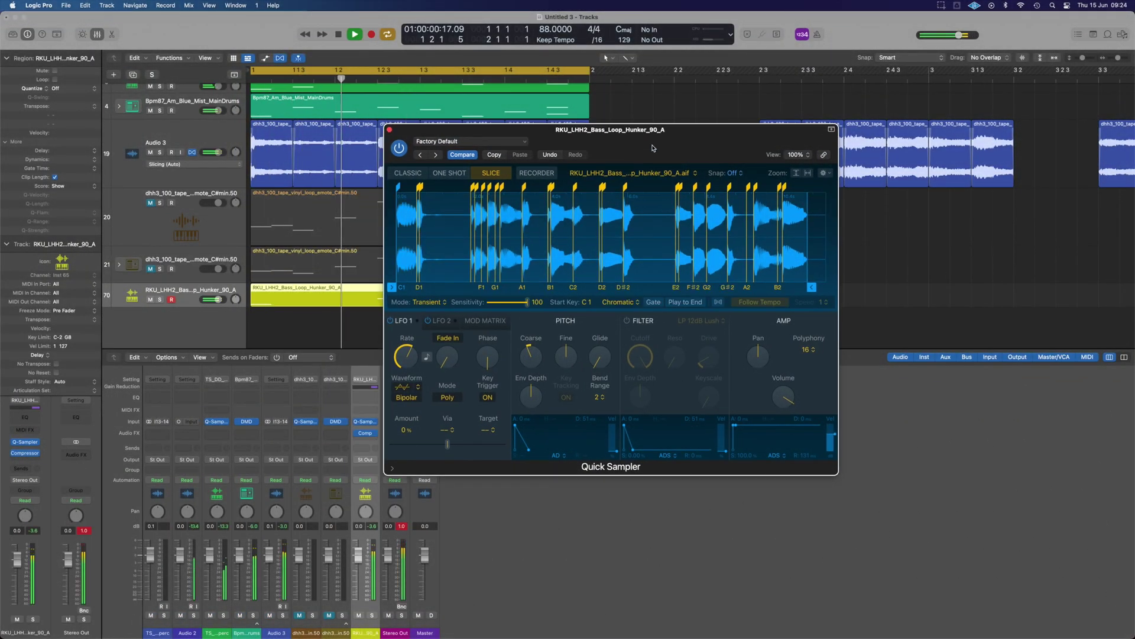